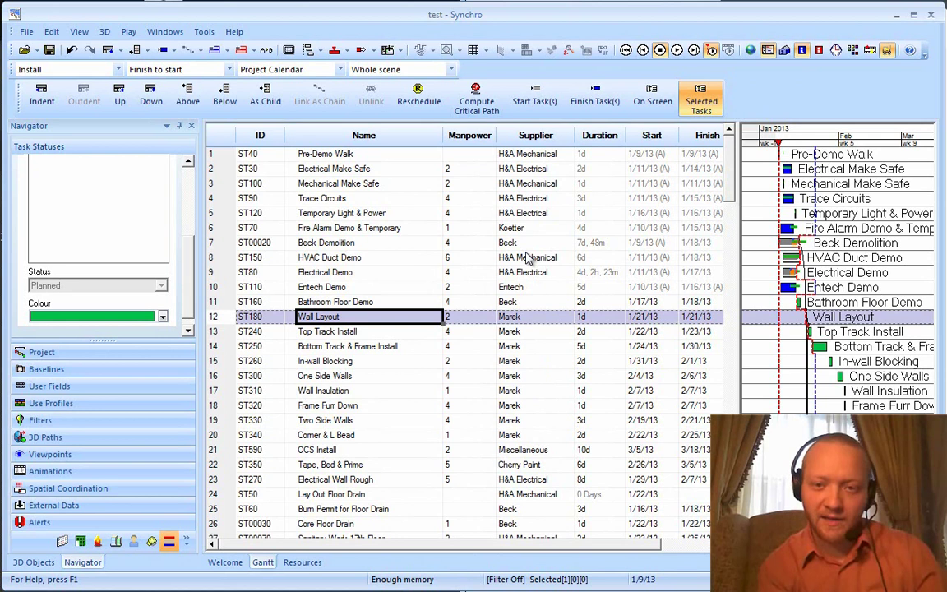
Switch task and 3D colouring to Use Company Colours, then scroll the task list to review the bars
left_click(81, 33)
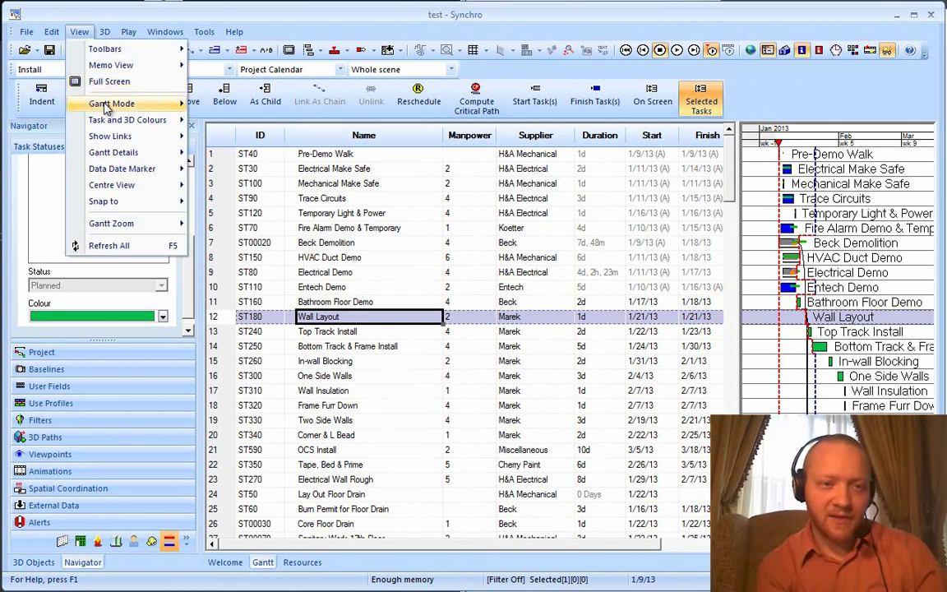
mouse_move(148, 104)
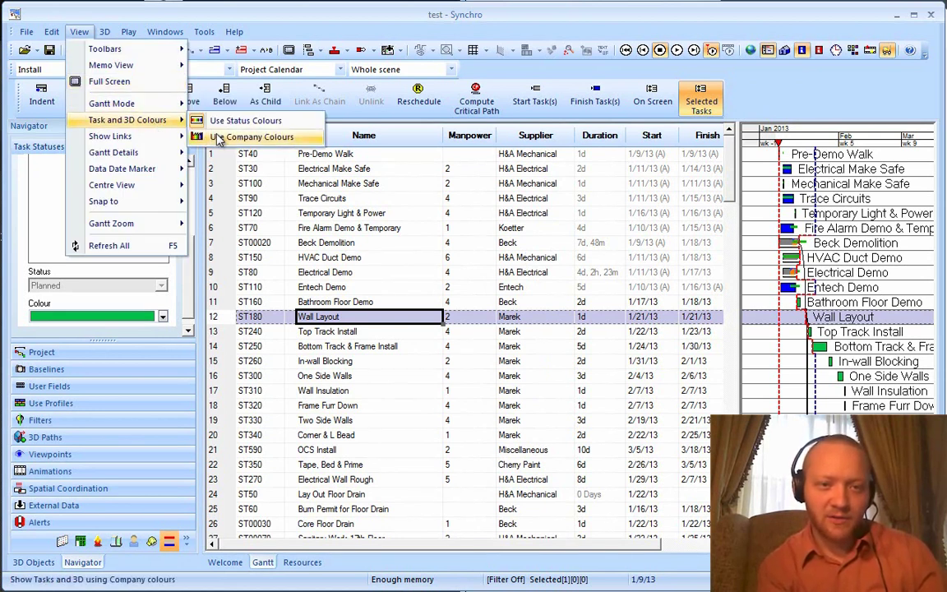
left_click(239, 136)
scroll(662, 347, "down", 2)
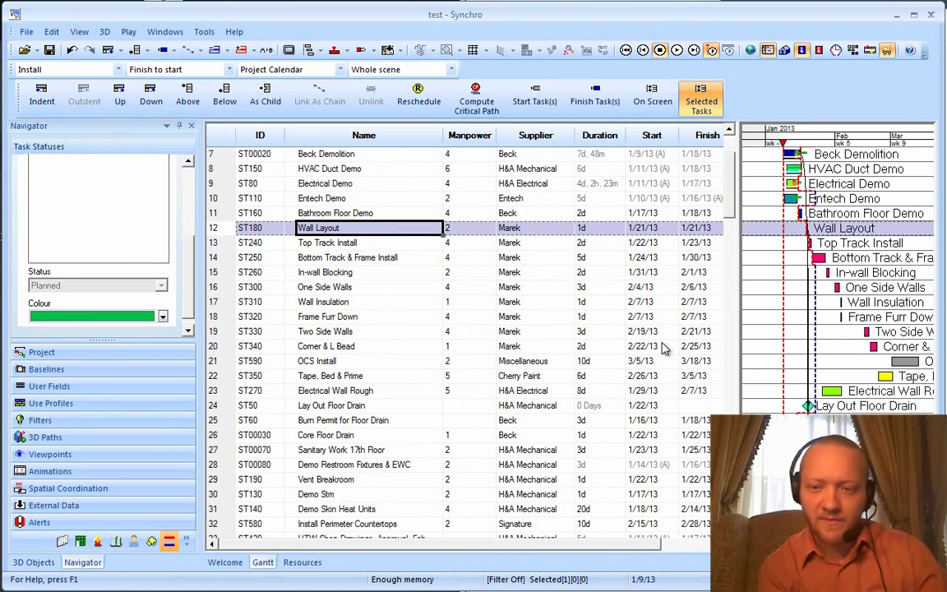
scroll(665, 348, "down", 1)
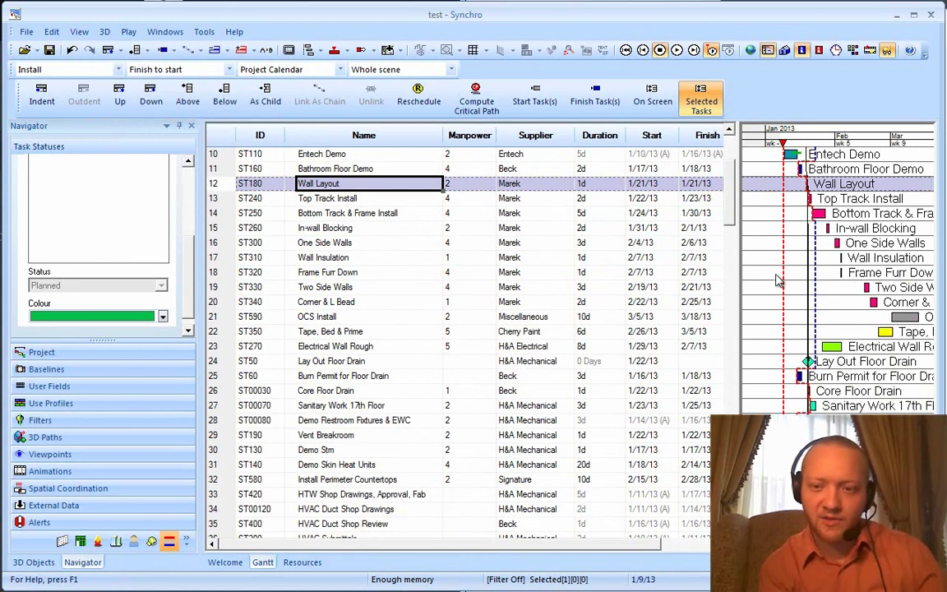
scroll(575, 345, "down", 2)
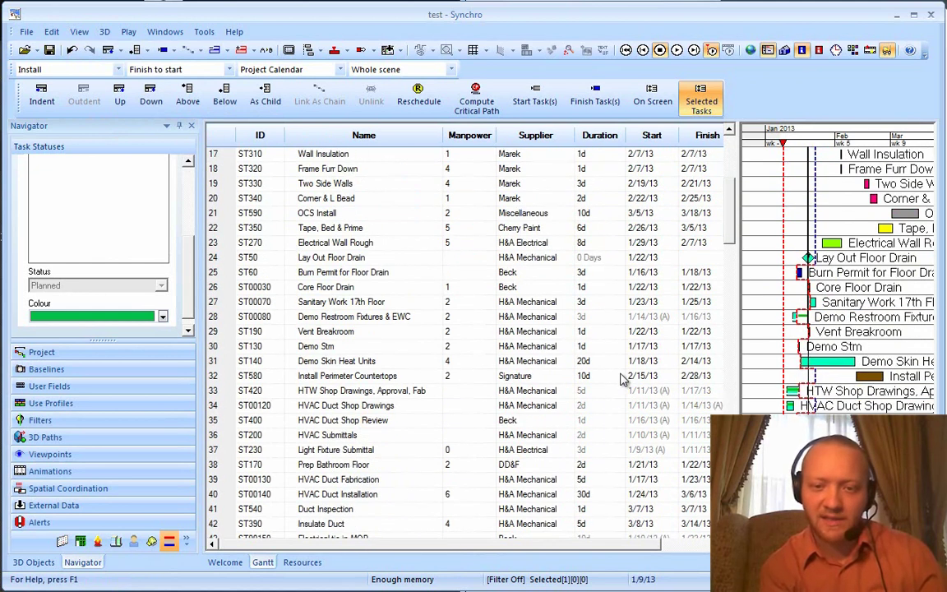
scroll(538, 391, "down", 2)
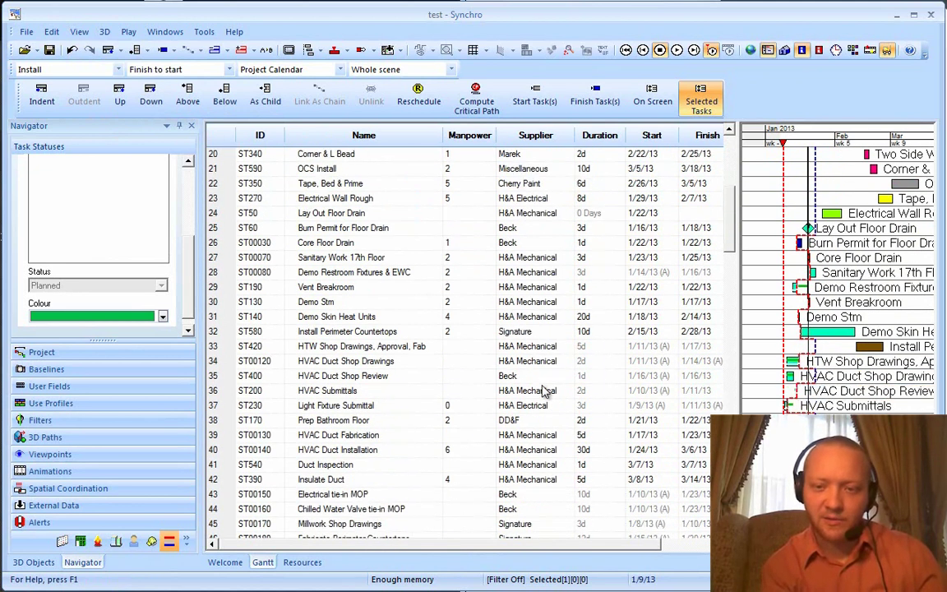
scroll(542, 390, "up", 7)
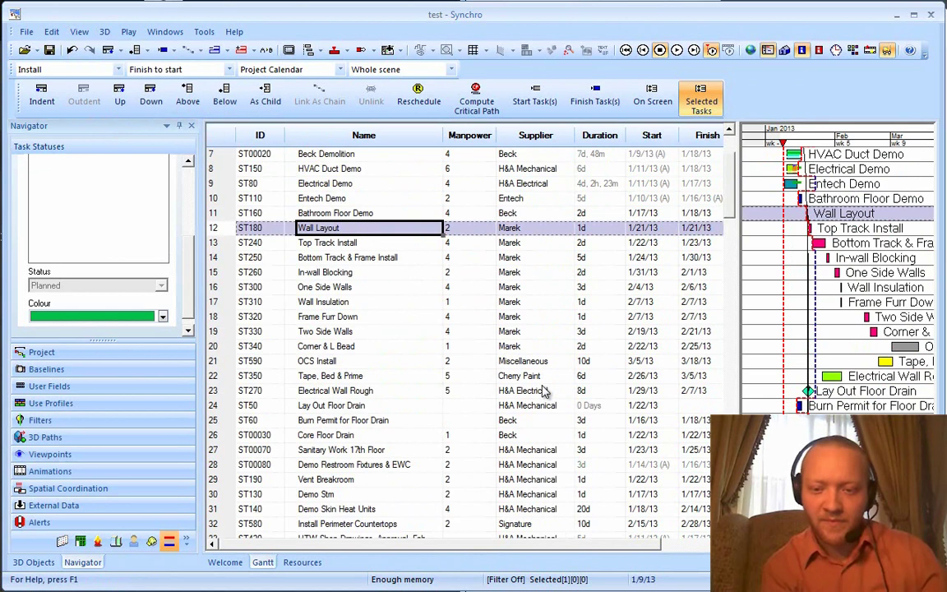
scroll(543, 390, "up", 1)
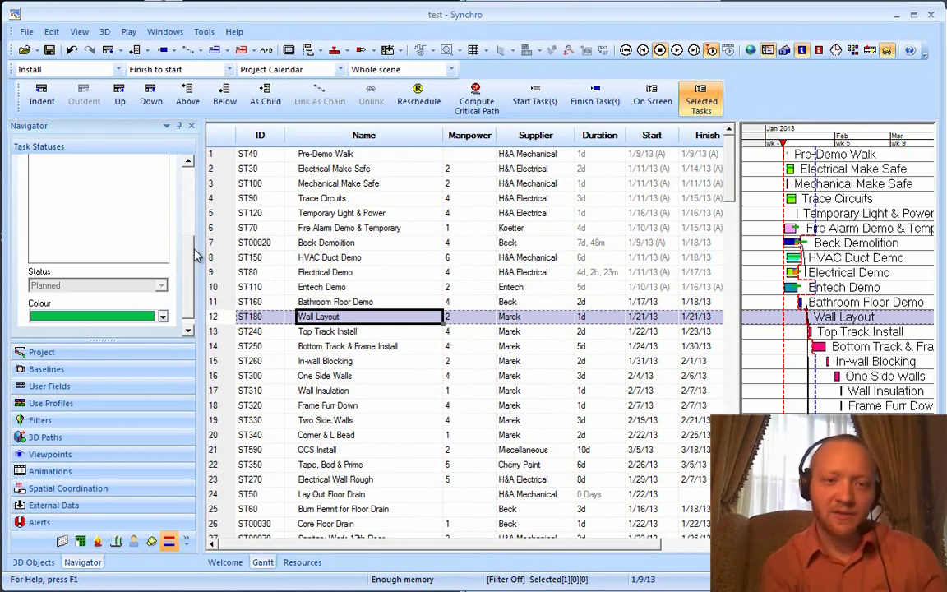
left_click_drag(186, 249, 187, 183)
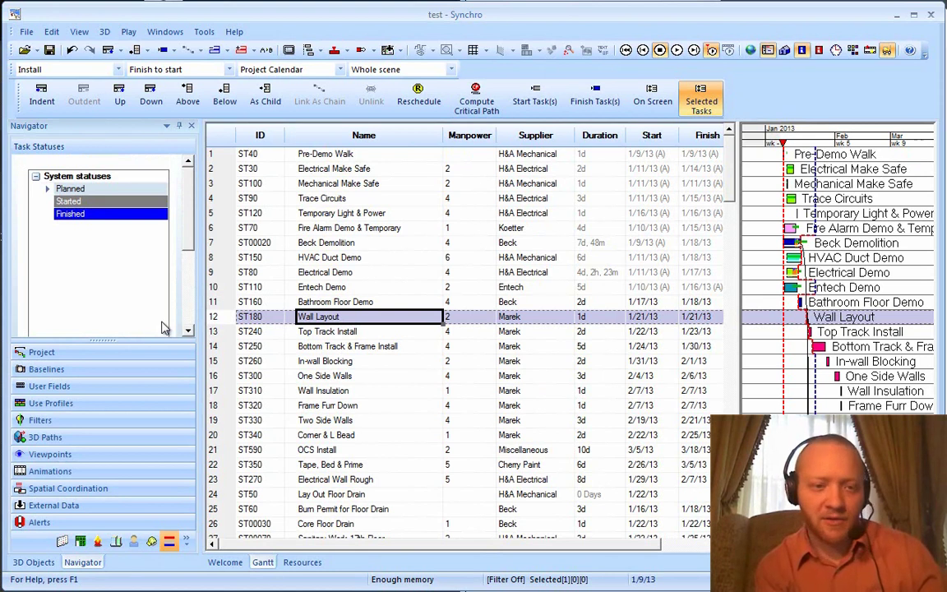
Show User Fields in the Navigator and open the User Field Graph from Windows
left_click(103, 387)
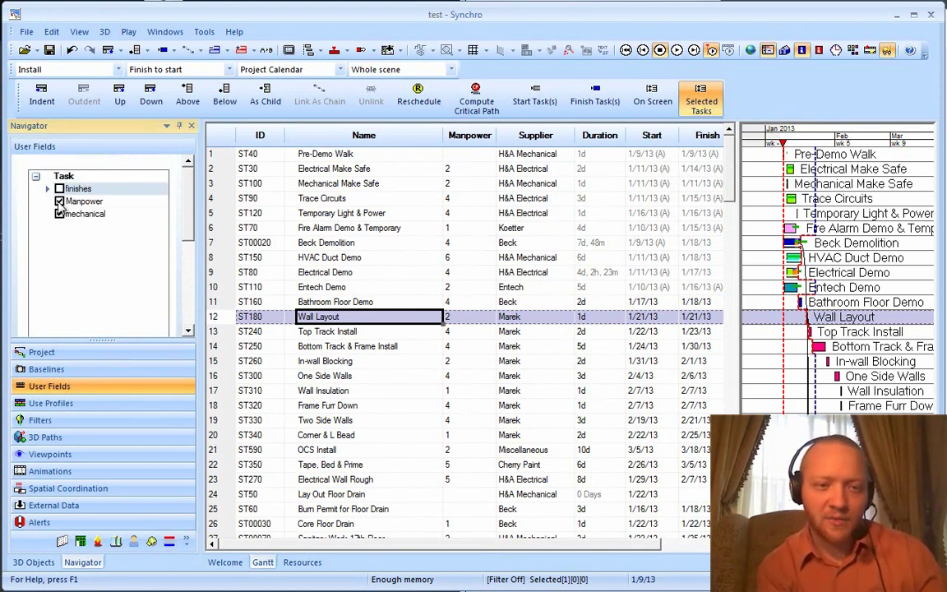
left_click(165, 31)
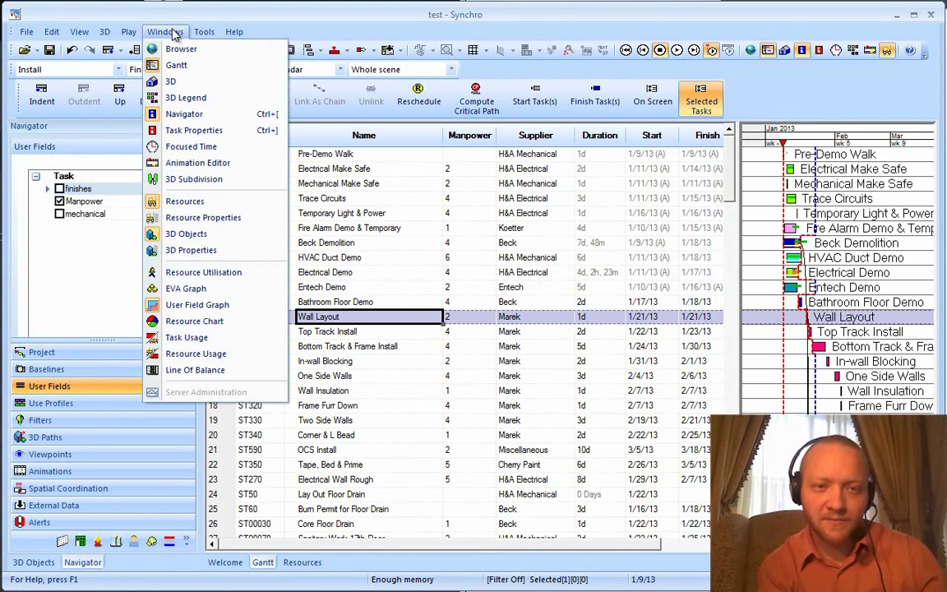
left_click(197, 304)
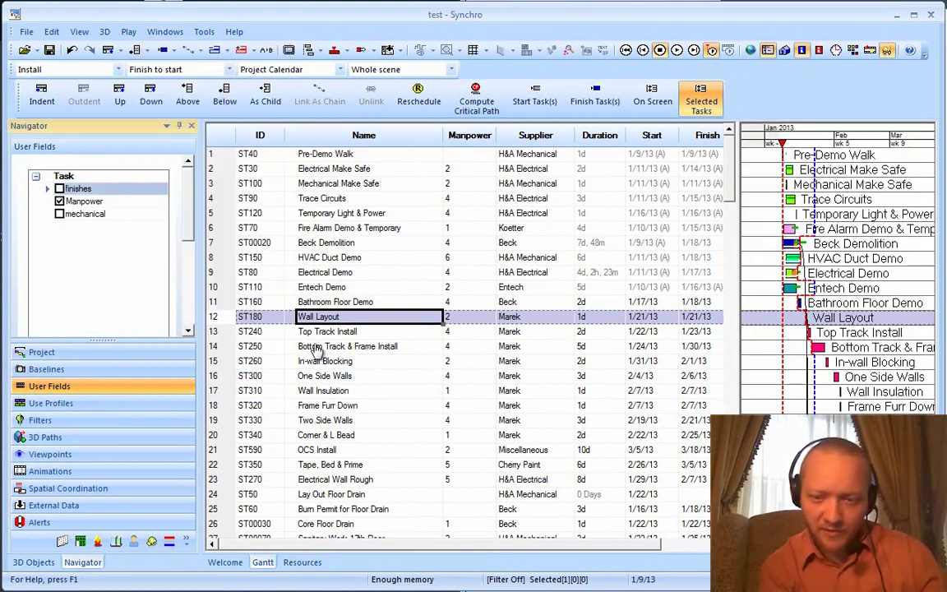
left_click(165, 32)
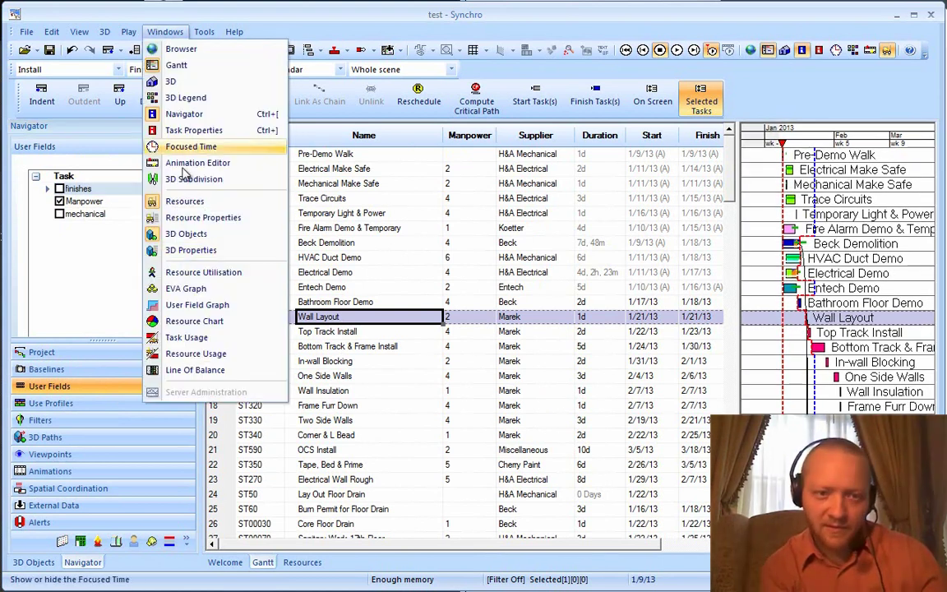
left_click(195, 304)
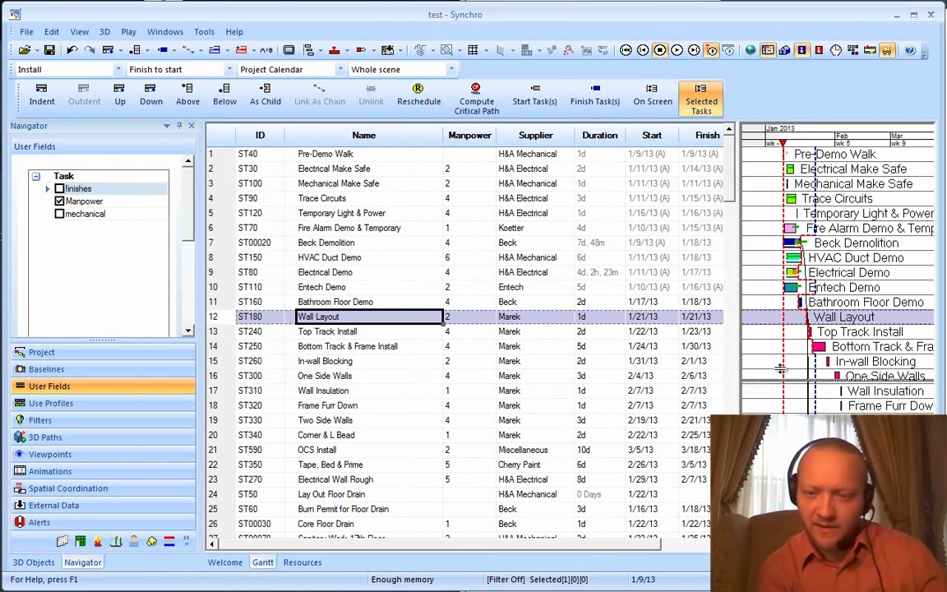
Tick Manpower so it is plotted in the graph, then scroll through the schedule
left_click(59, 201)
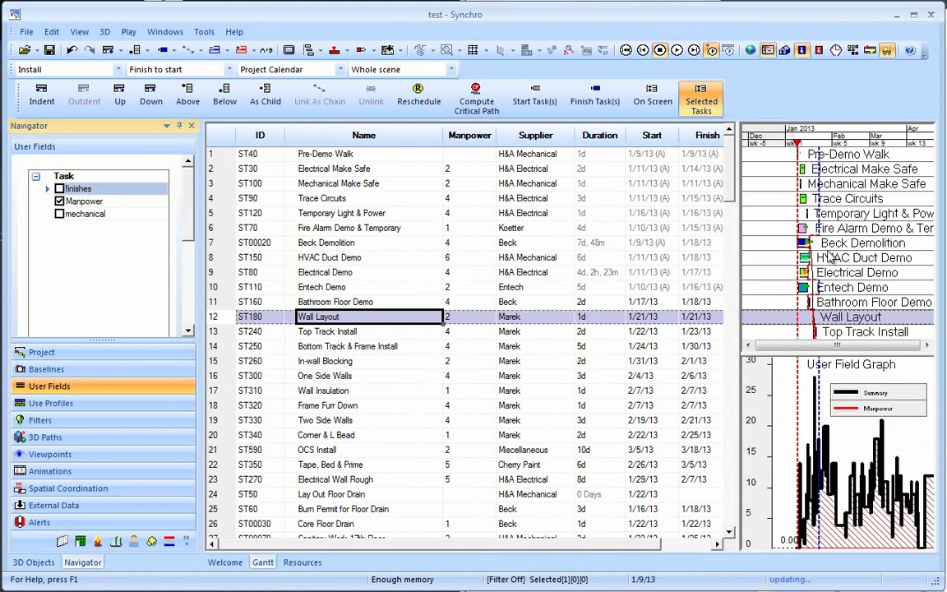
scroll(814, 258, "down", 1)
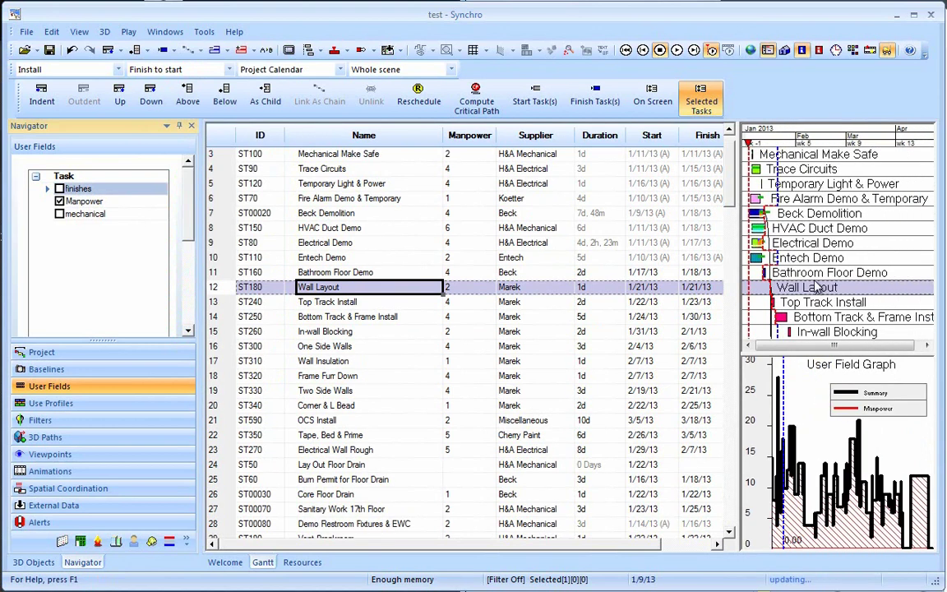
scroll(605, 339, "down", 10)
scroll(605, 338, "down", 12)
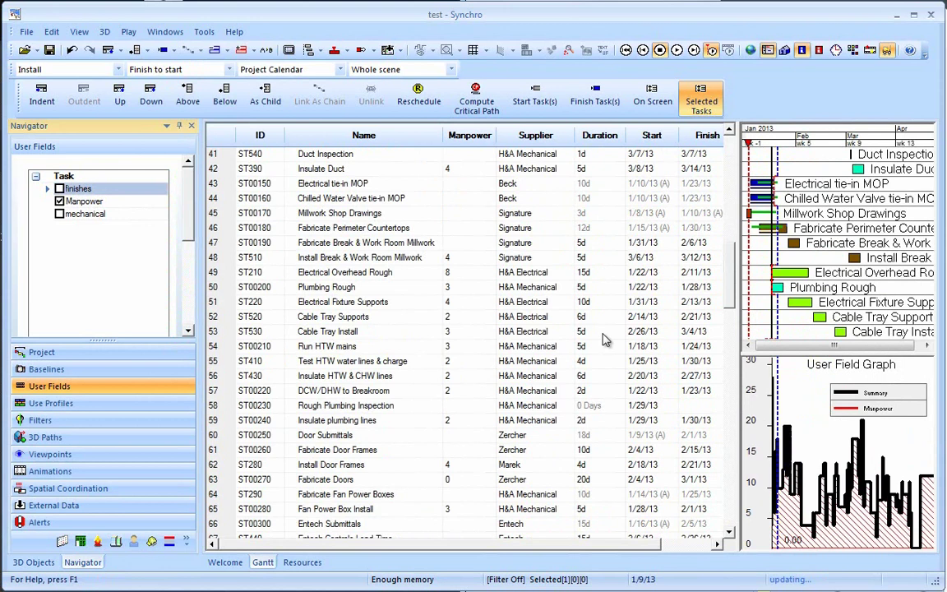
scroll(620, 343, "down", 14)
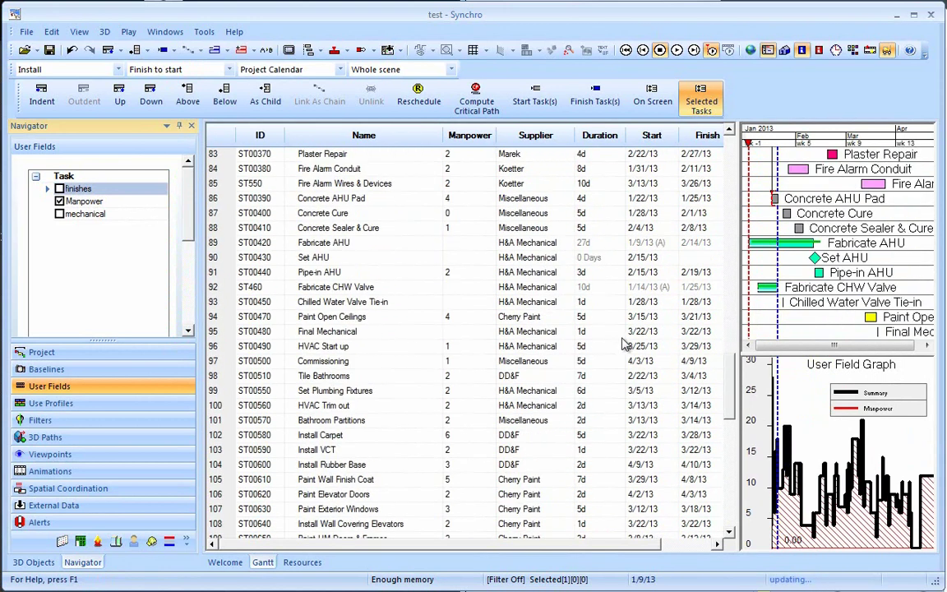
scroll(625, 343, "down", 3)
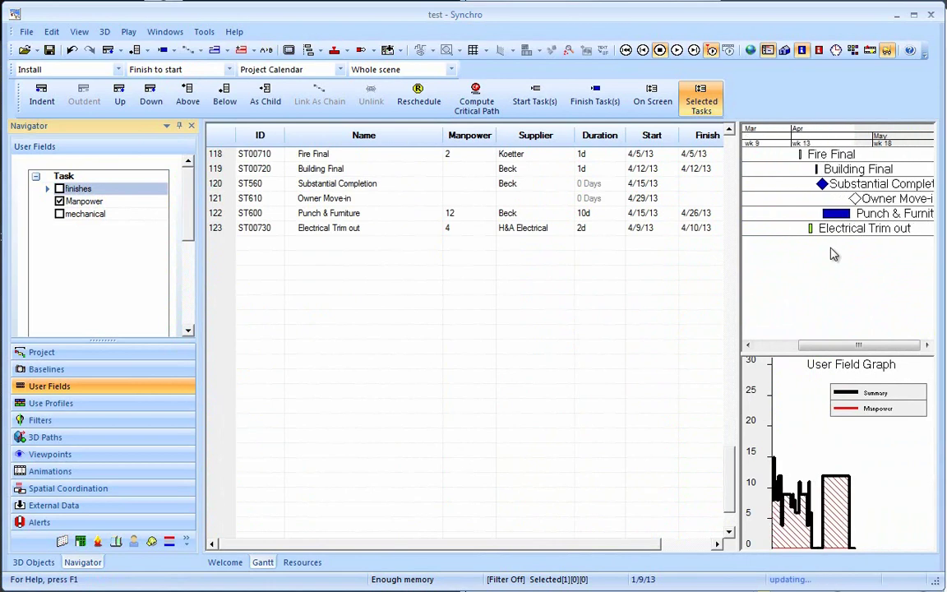
Set Punch & Furniture's Manpower to 5, briefly reverting to 12, then deselect the row
left_click(809, 214)
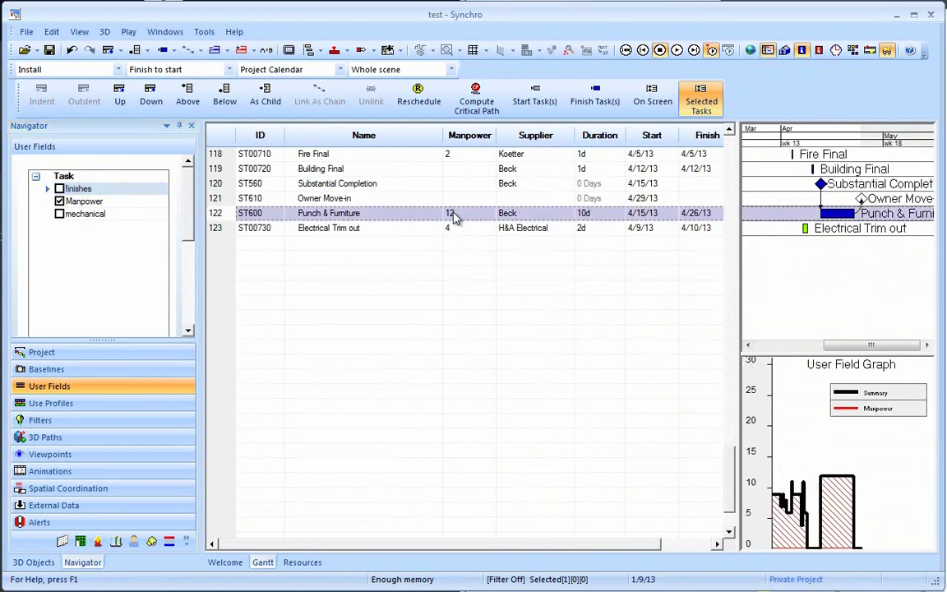
left_click(453, 215)
type("5")
key("Return")
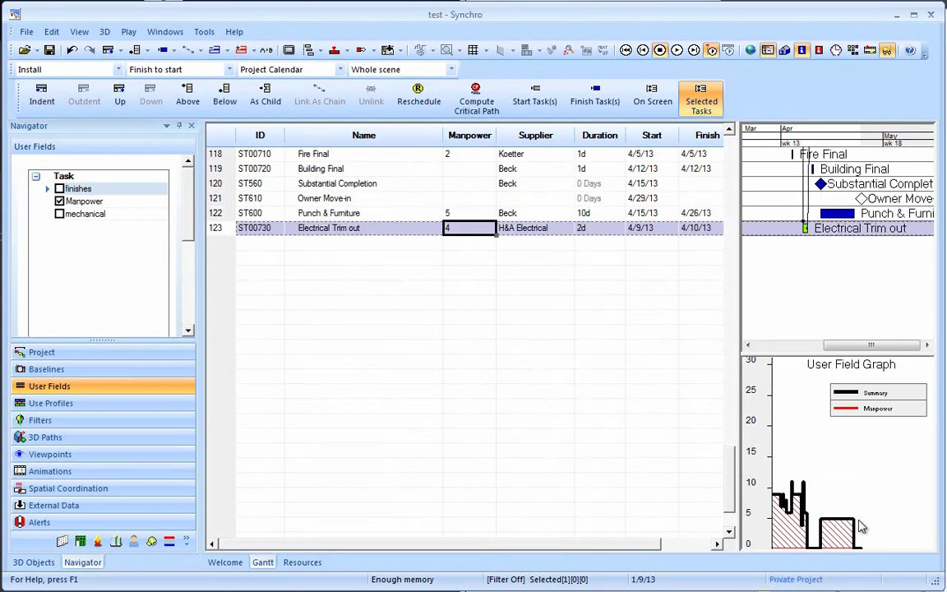
double_click(466, 207)
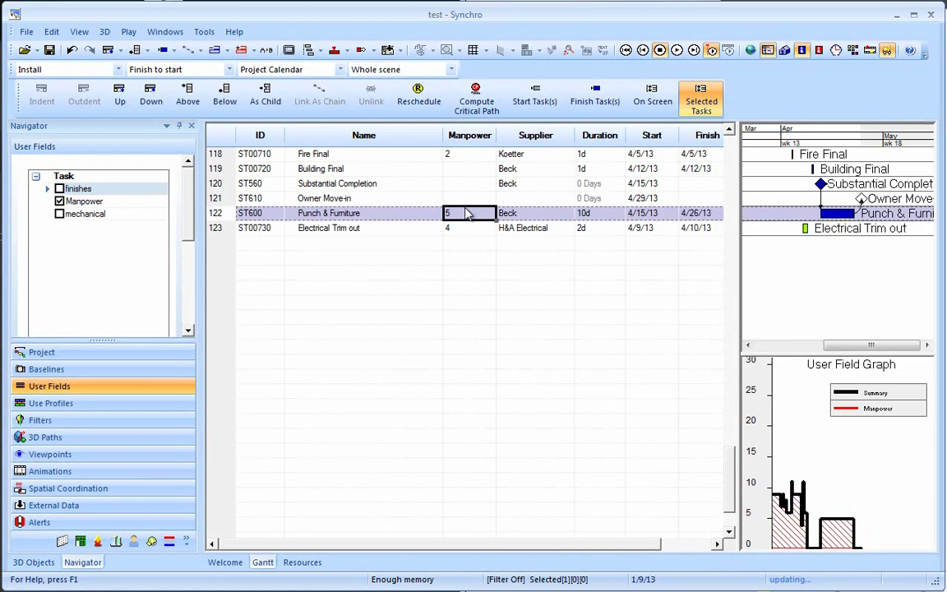
type("12")
key("Return")
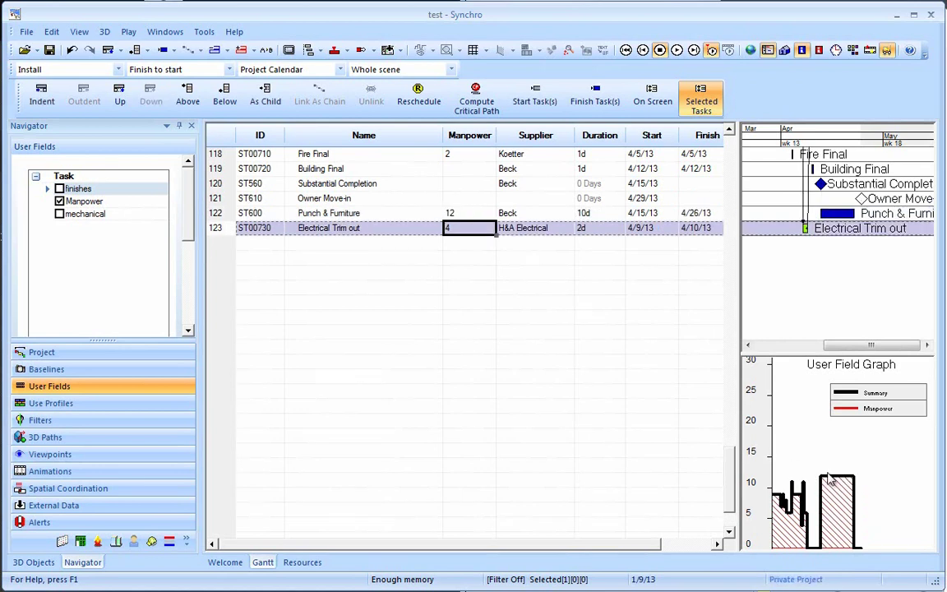
double_click(485, 213)
type("5")
key("Return")
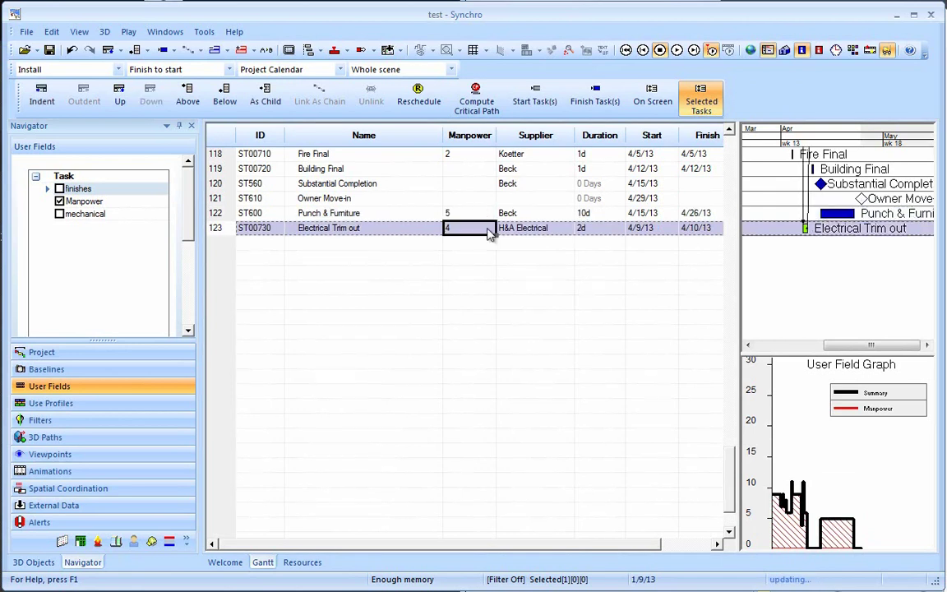
left_click(468, 286)
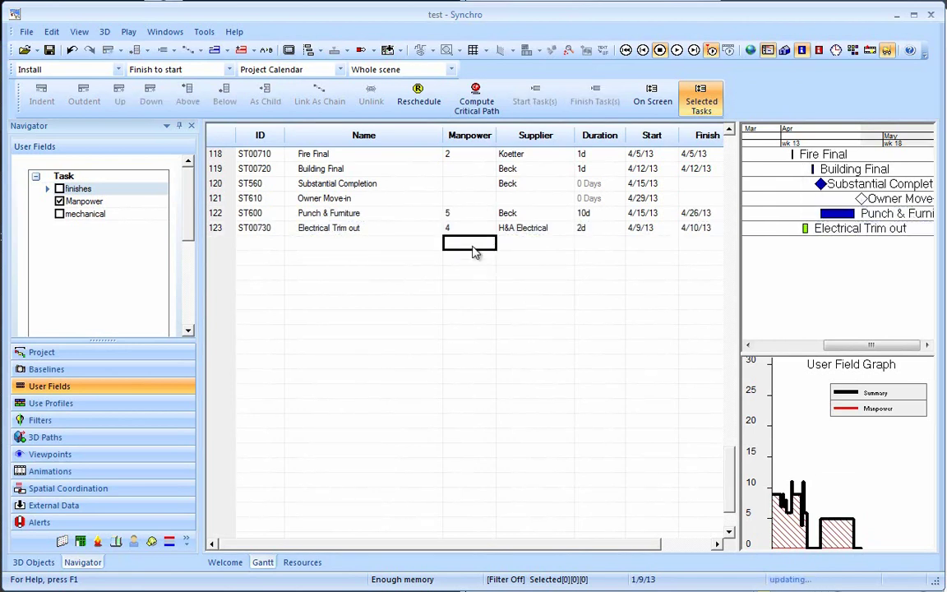
Select all tasks with Ctrl+A and copy them using Copy Task(s) As Text
scroll(496, 323, "up", 3)
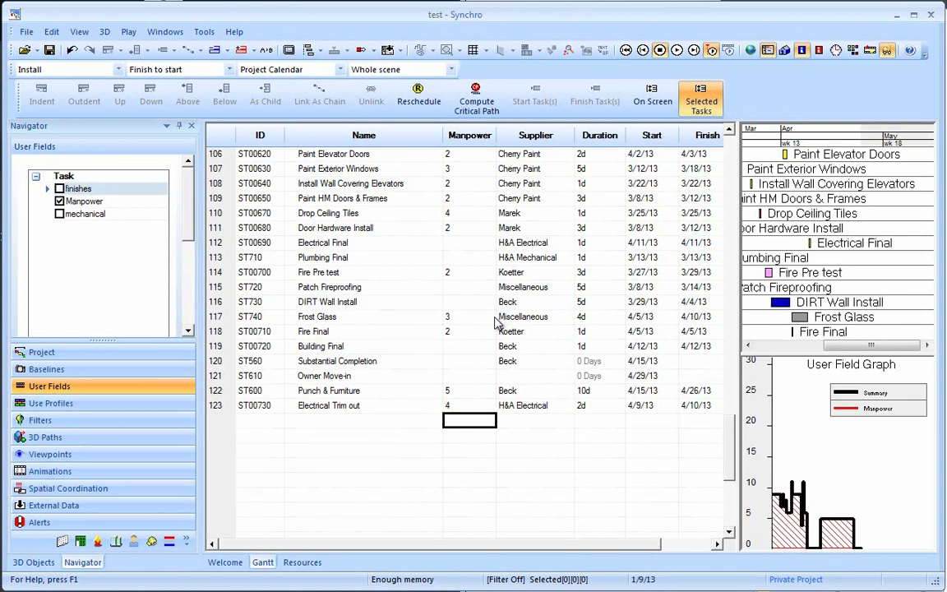
left_click(324, 212)
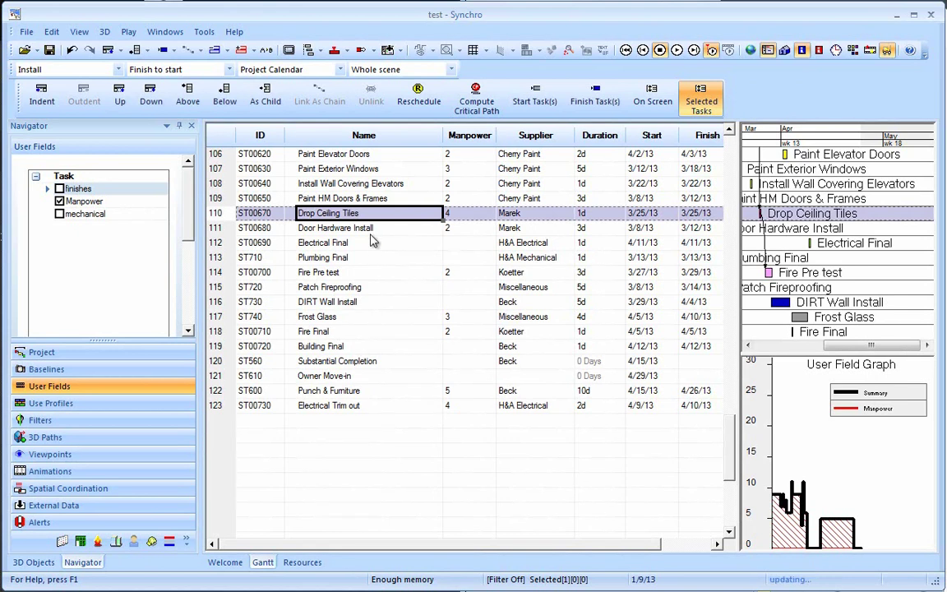
right_click(370, 235)
key("Escape")
left_click(358, 216)
key("ctrl+a")
left_click(403, 319)
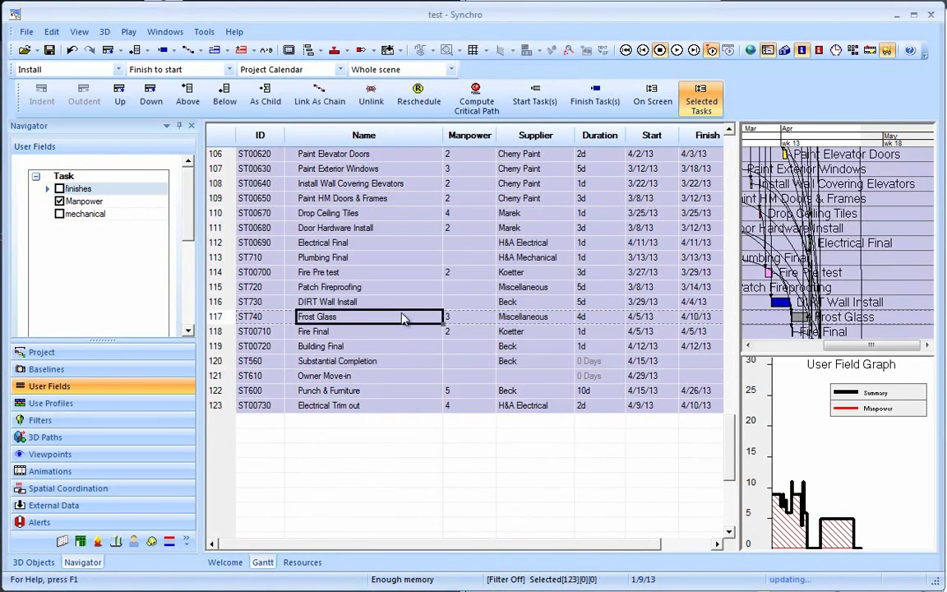
right_click(402, 319)
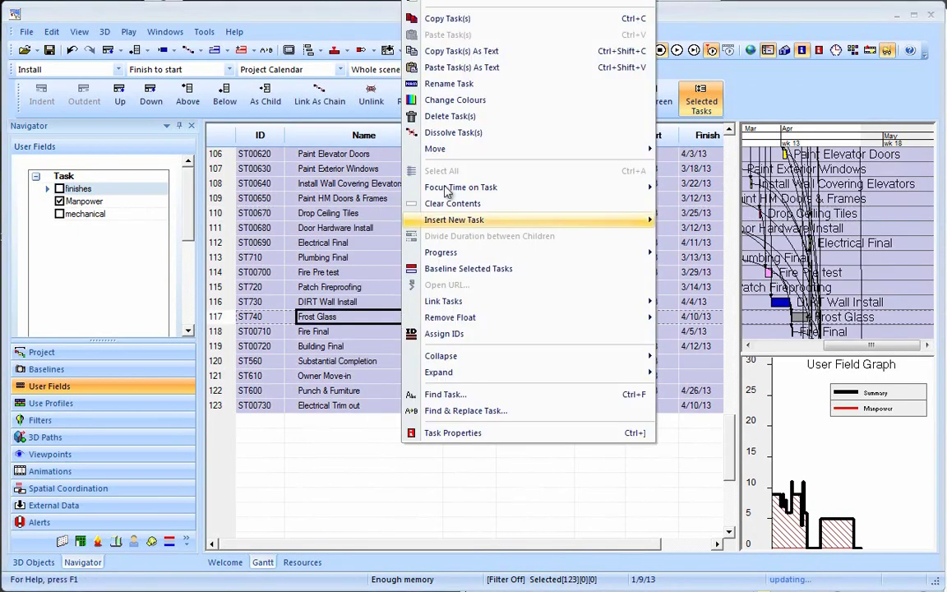
left_click(485, 51)
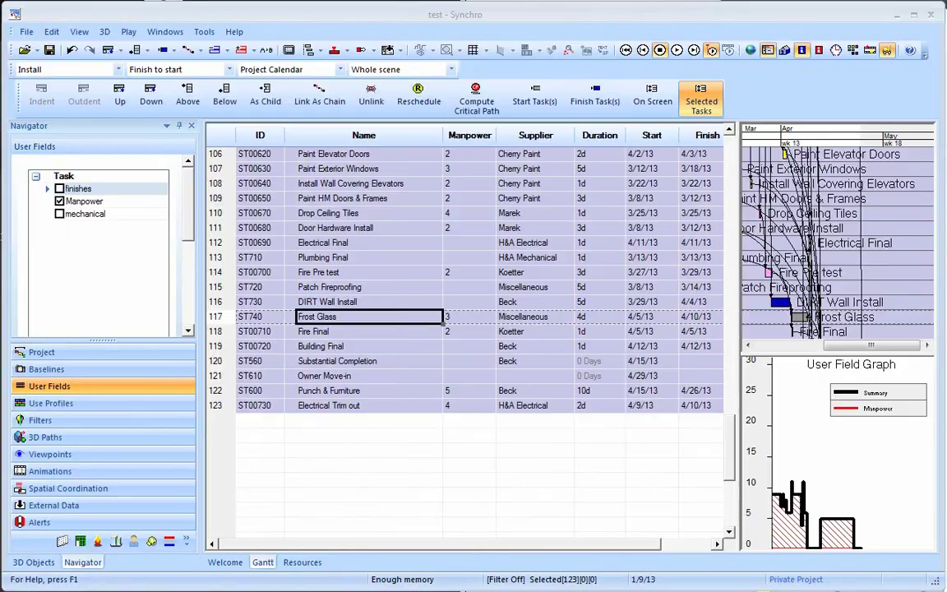
key("alt+Tab")
Paste the task list at B4 and convert range B4:I126 into a table
left_click(102, 213)
key("ctrl+v")
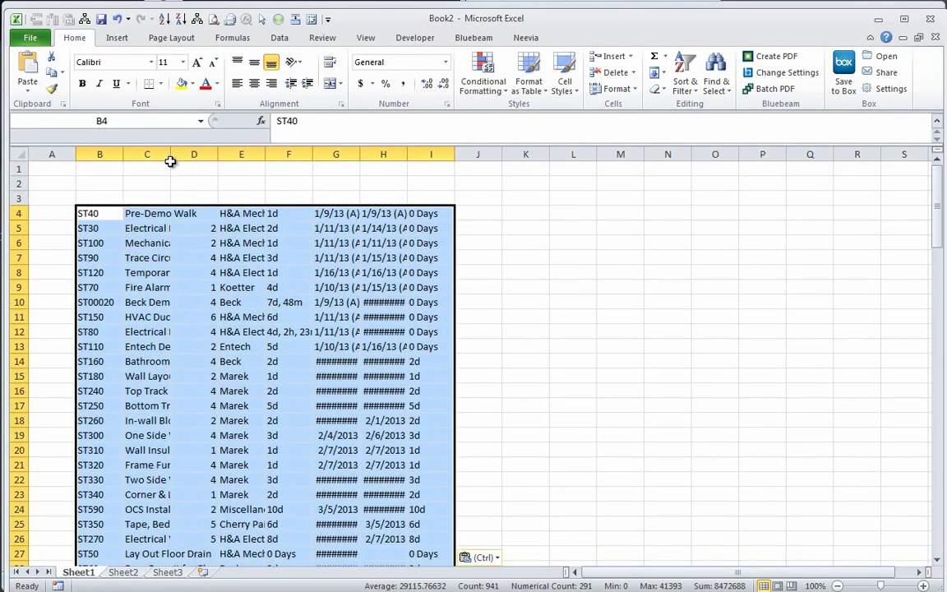
scroll(182, 234, "down", 1)
key("ctrl+t")
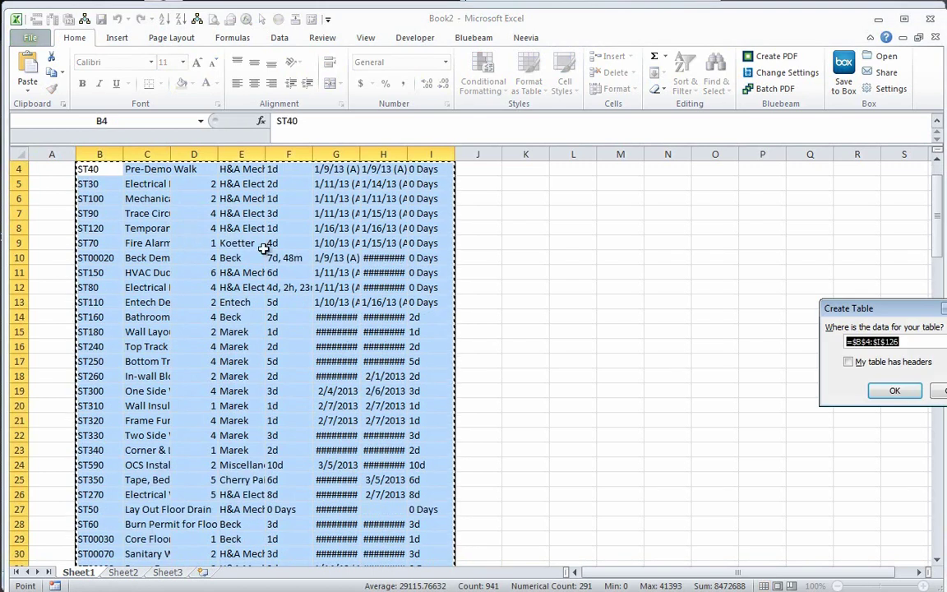
left_click(892, 391)
Autofit columns B through I to their contents
scroll(218, 190, "up", 1)
left_click_drag(103, 155, 493, 153)
double_click(474, 152)
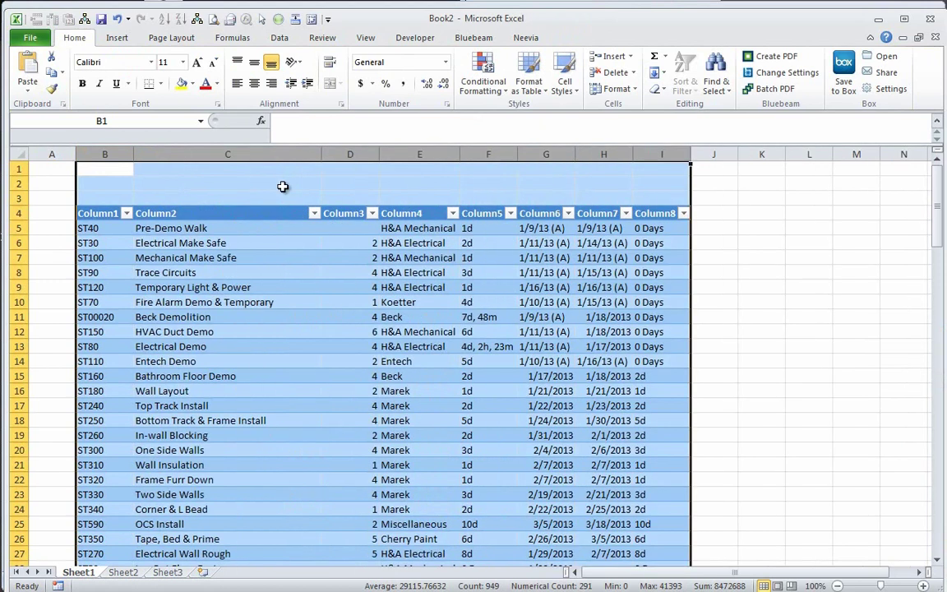
left_click(141, 242)
left_click(141, 229)
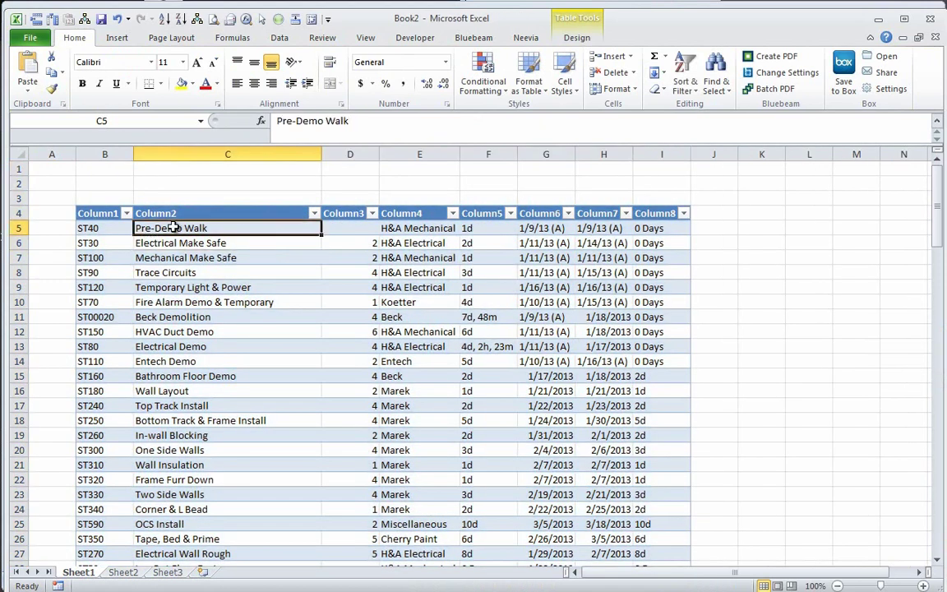
left_click(362, 230)
key("alt+w")
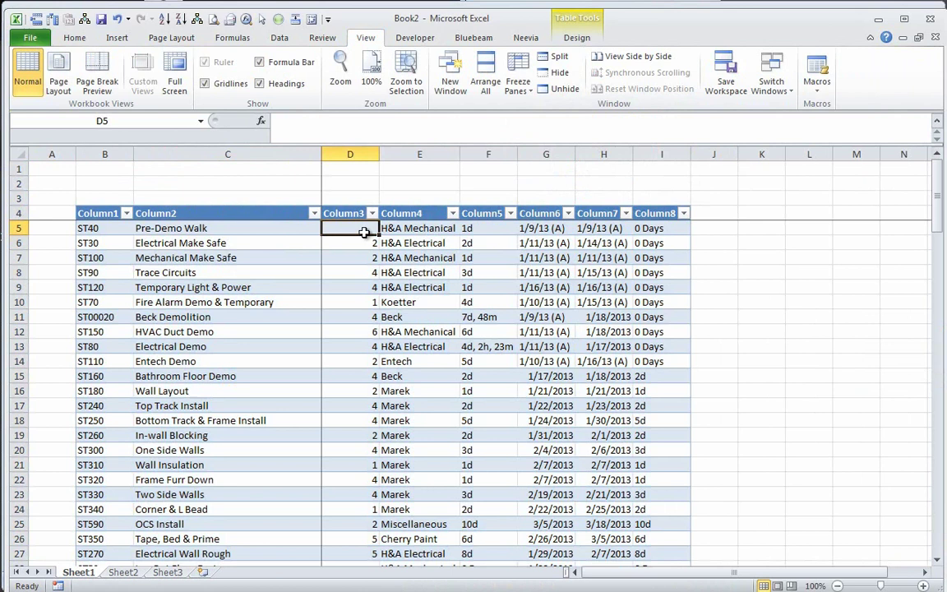
Rename the headers Task ID, Description, Manpower, Company, Duration, Start and Finish
left_click(105, 214)
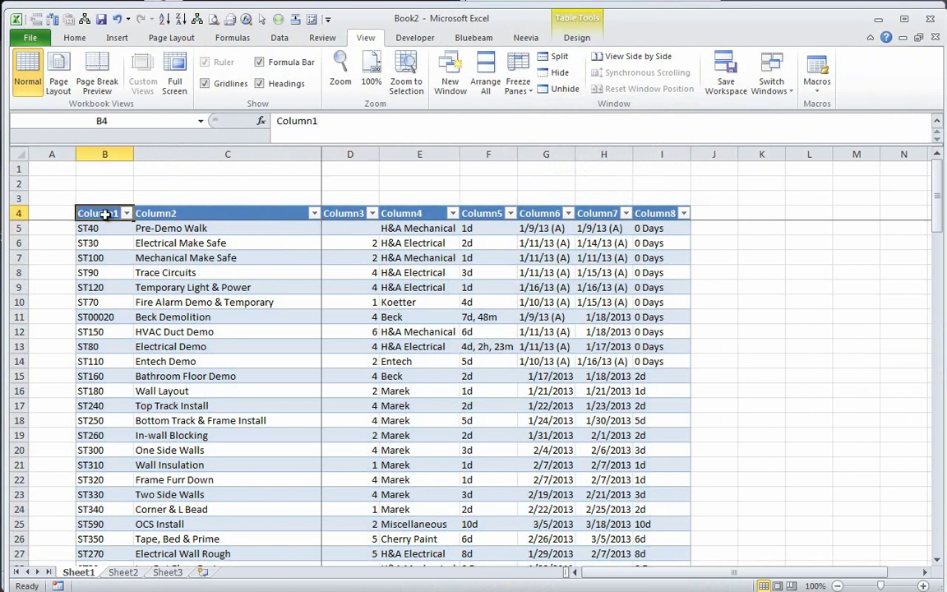
type("Task ID")
key("Tab")
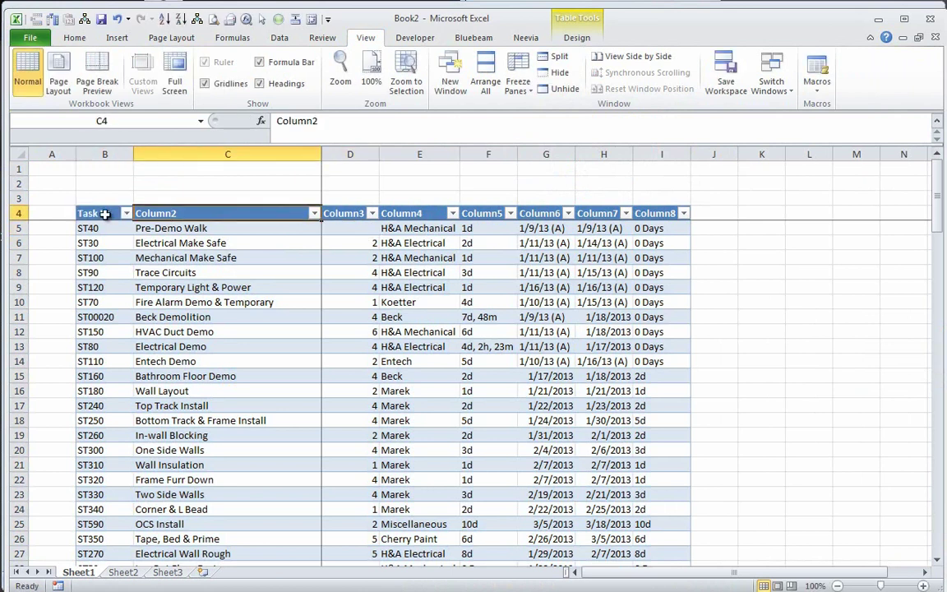
type("De")
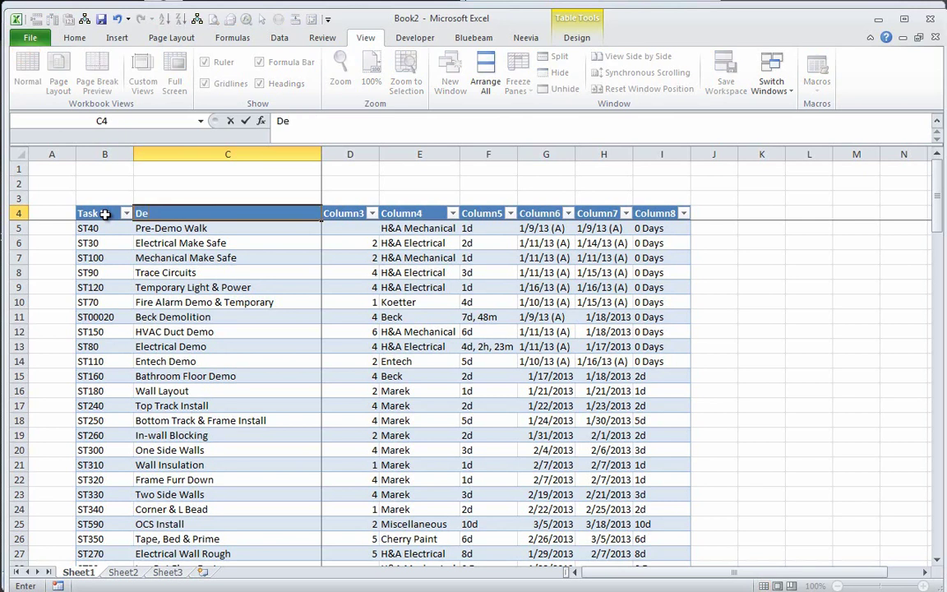
type("scription")
key("Tab")
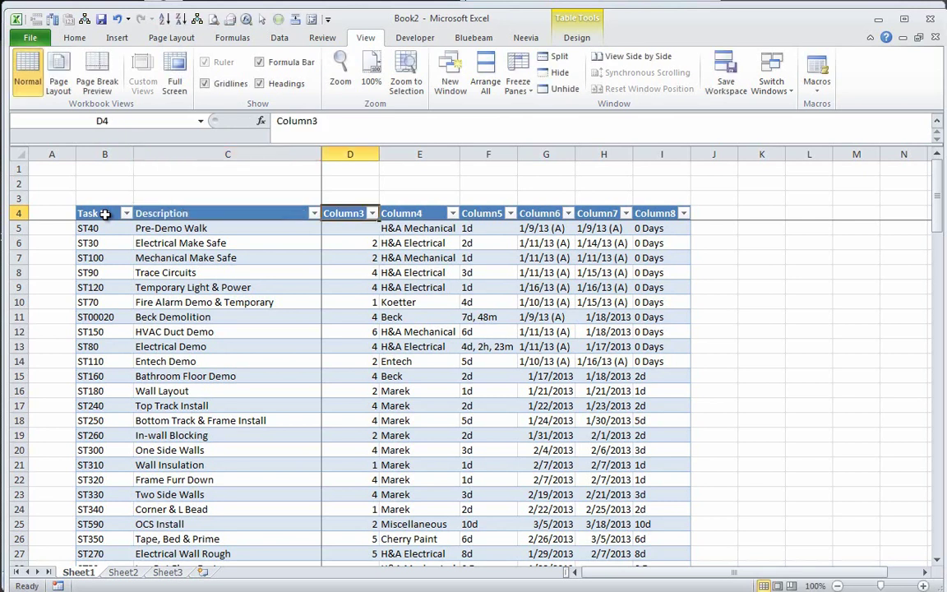
type("Manpower")
key("Tab")
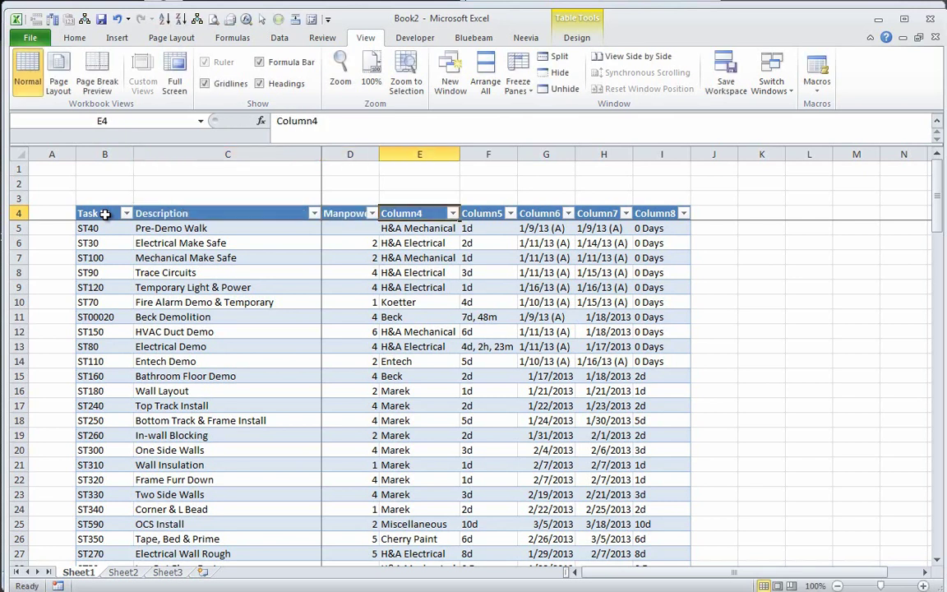
type("Compan")
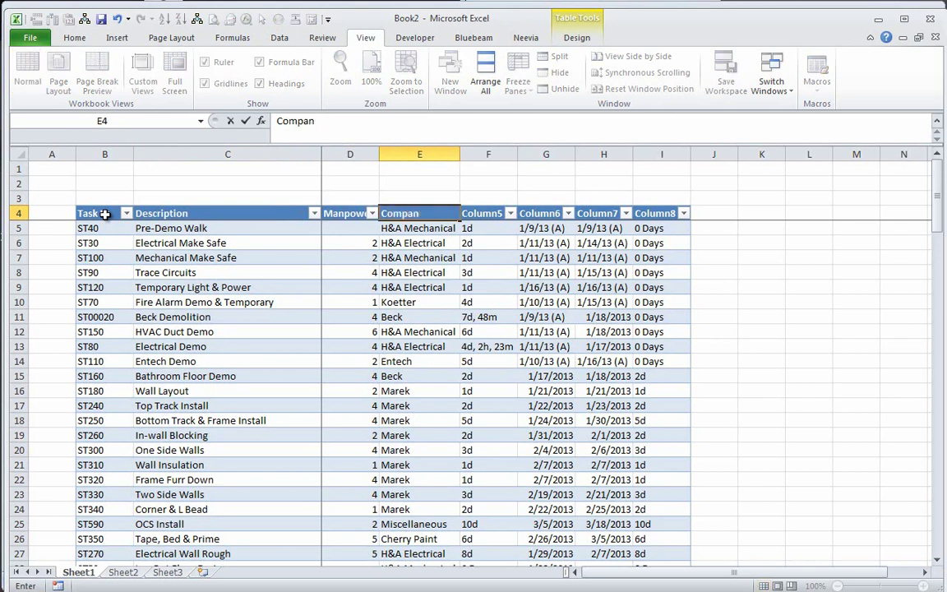
type("y")
key("Tab")
type("Duration")
key("Tab")
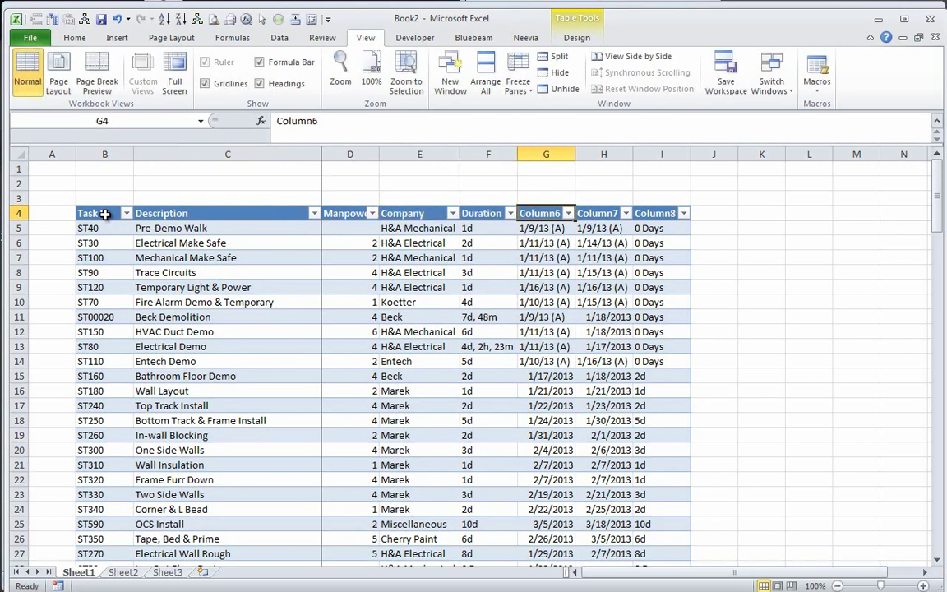
type("Start")
key("Tab")
type("Finis")
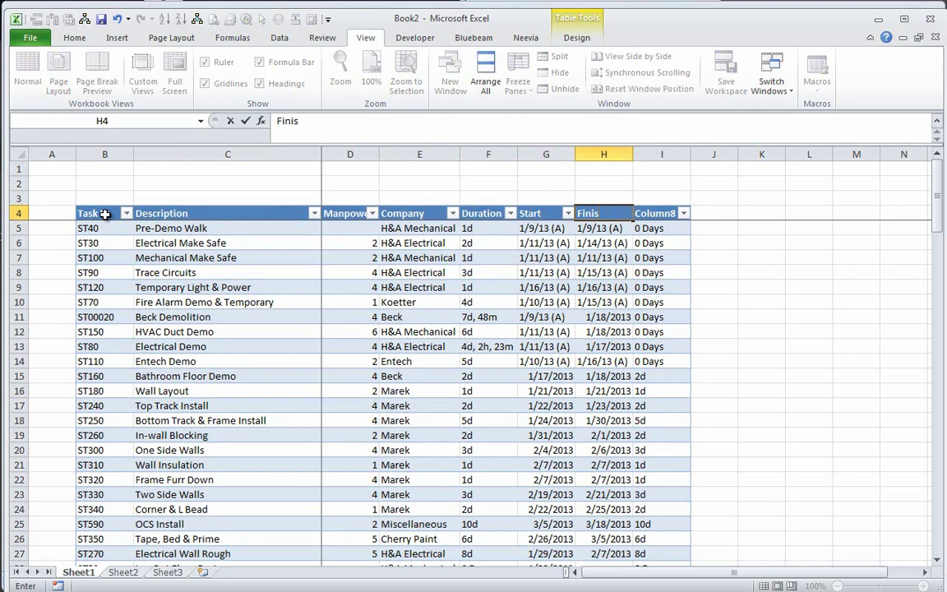
key("Tab")
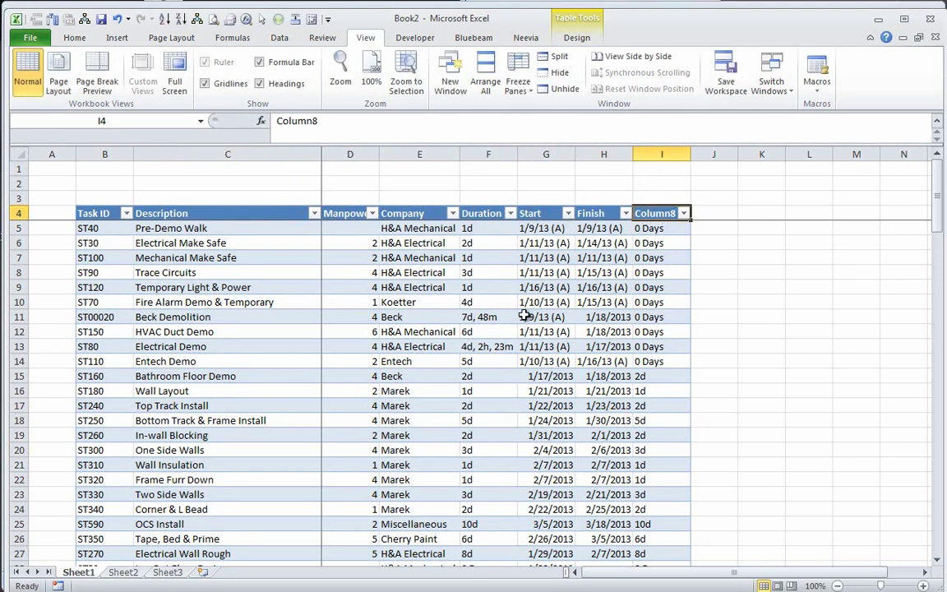
Review the table and rename Sheet1 to 'Data'
left_click(418, 316)
scroll(352, 317, "down", 14)
scroll(352, 317, "down", 16)
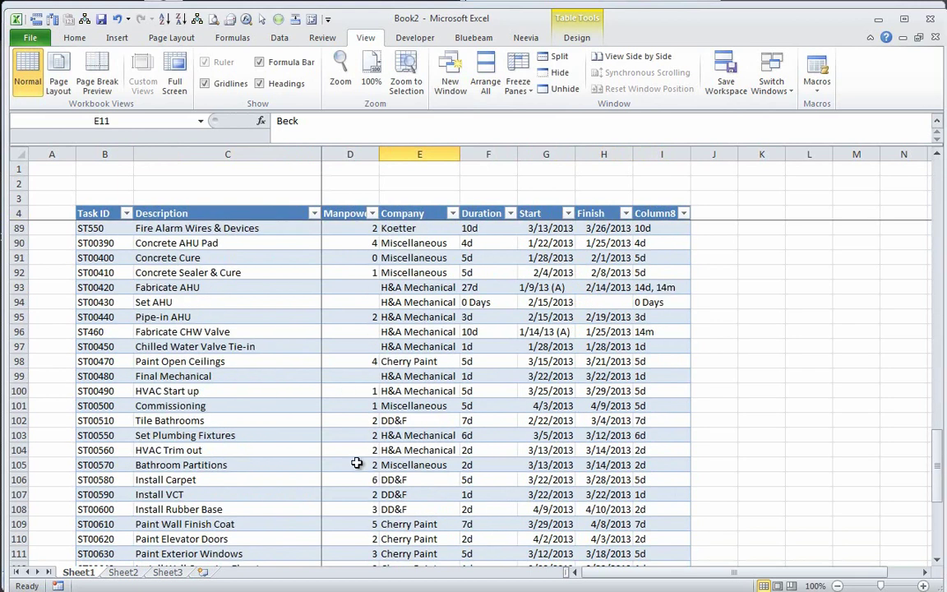
scroll(382, 444, "up", 7)
scroll(393, 444, "up", 20)
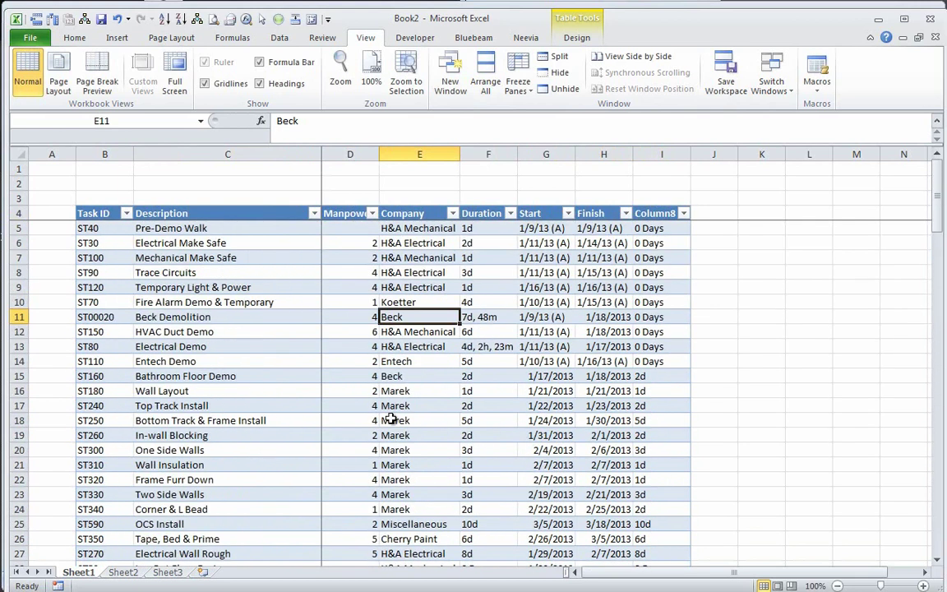
left_click(440, 231)
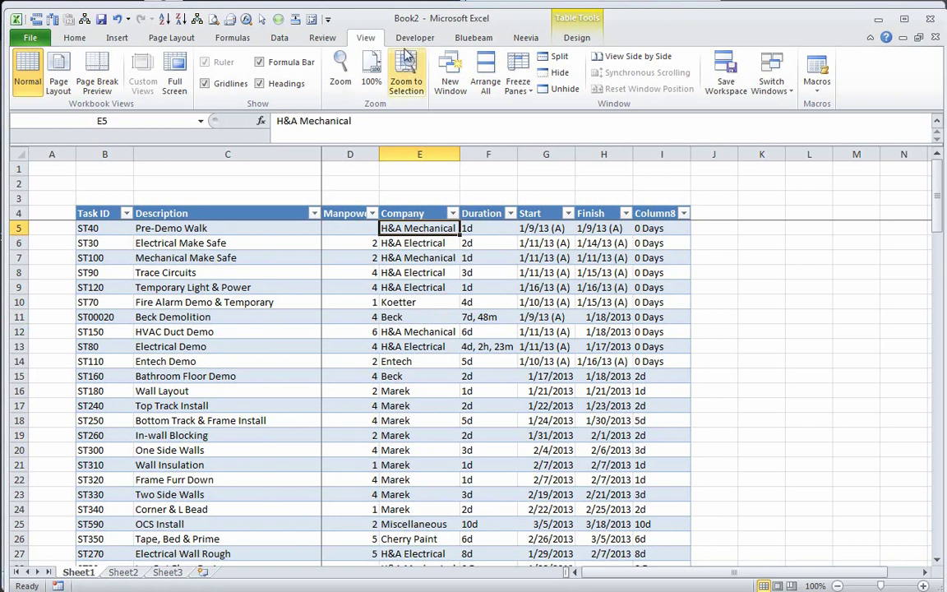
double_click(78, 572)
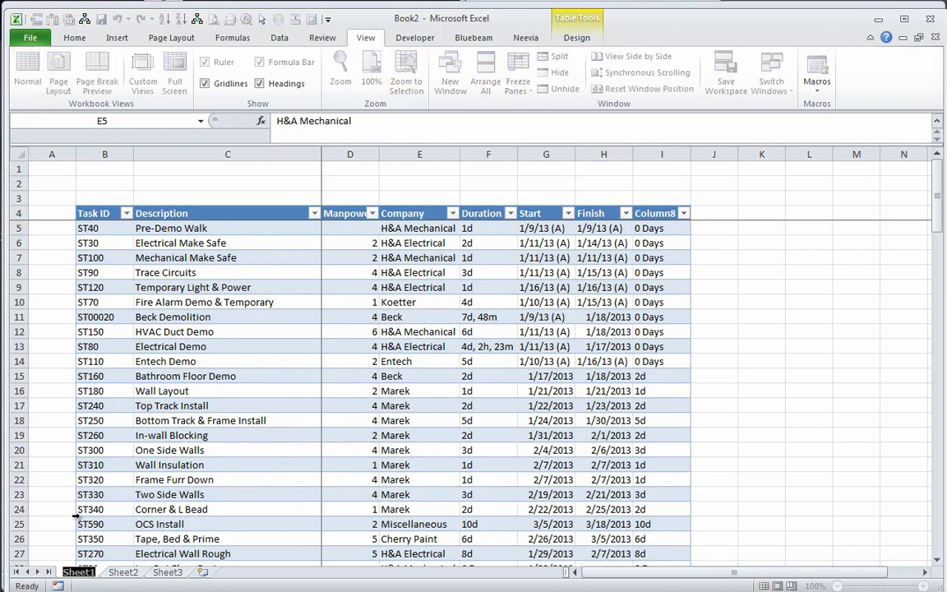
type("Data")
key("Return")
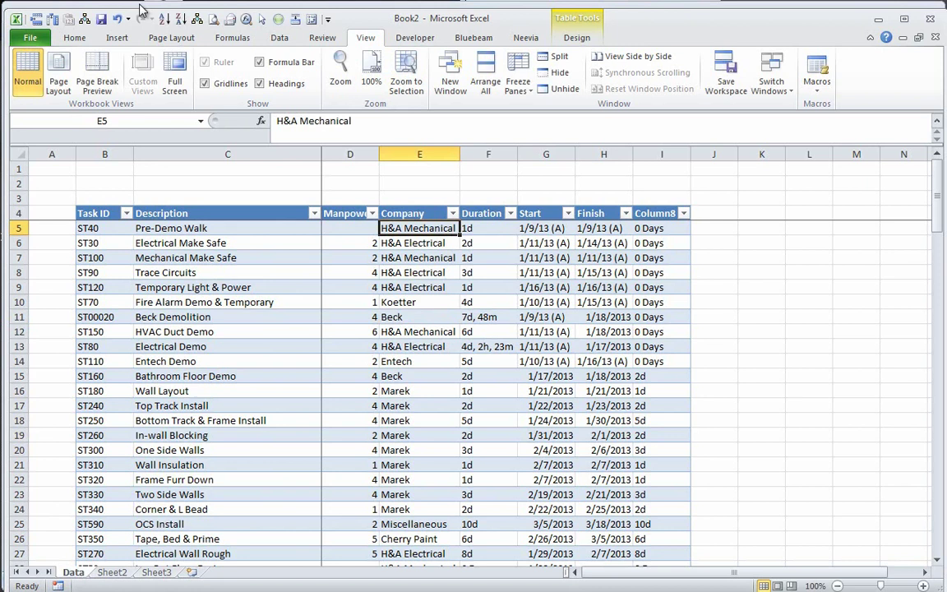
left_click(235, 375)
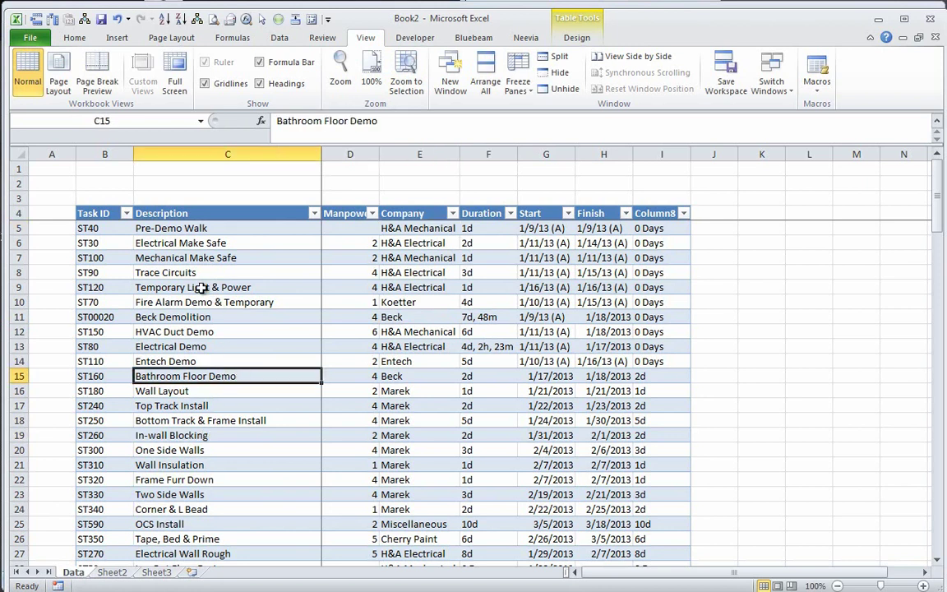
scroll(206, 247, "down", 2)
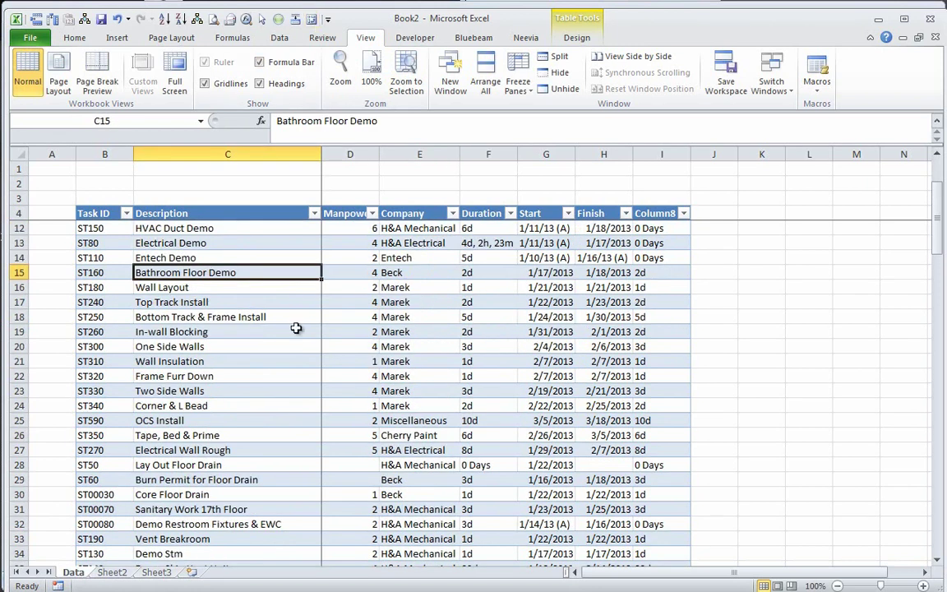
Summarize the task table into a new-sheet PivotTable with Company as row labels
left_click(263, 331)
left_click(577, 37)
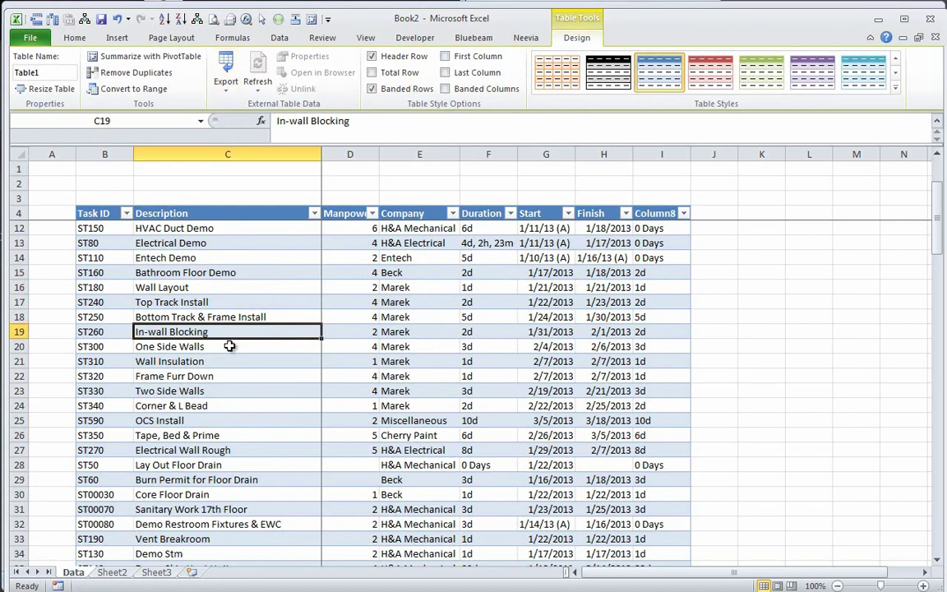
left_click(125, 62)
left_click(904, 449)
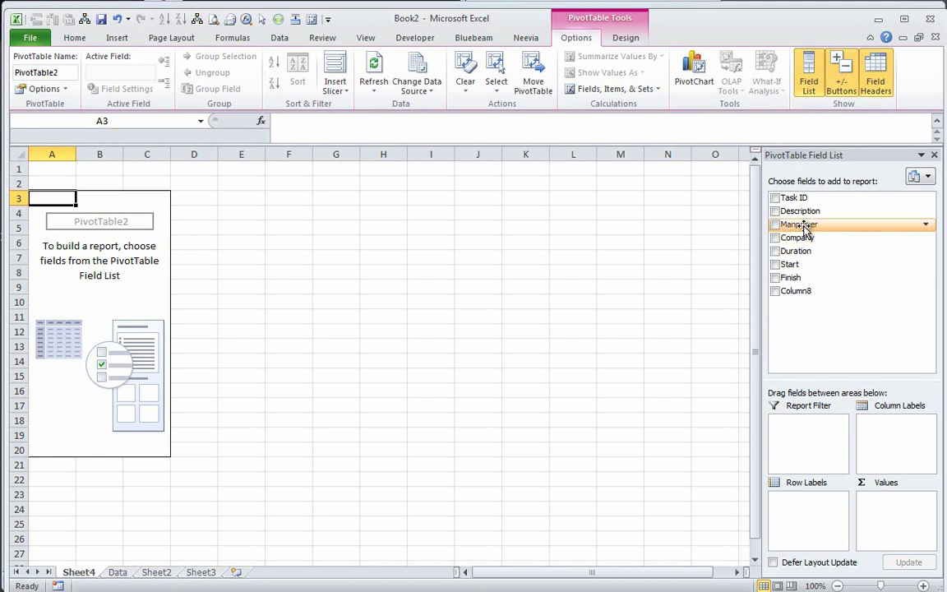
left_click_drag(794, 239, 805, 502)
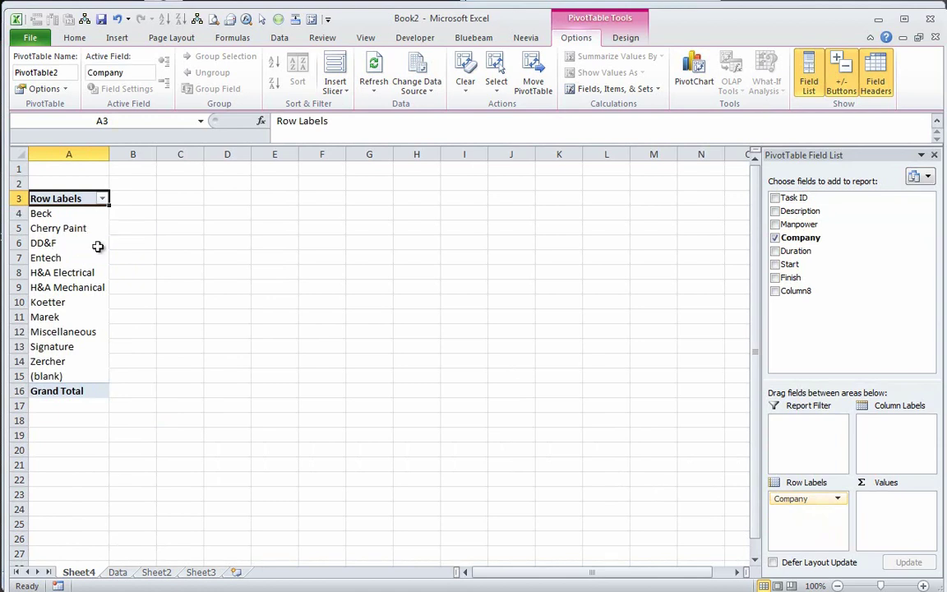
left_click(117, 573)
left_click(79, 573)
Add a Discipline heading; tag Cherry Paint and DD&F Finishes, Entech and both H&A companies MEP
left_click(114, 212)
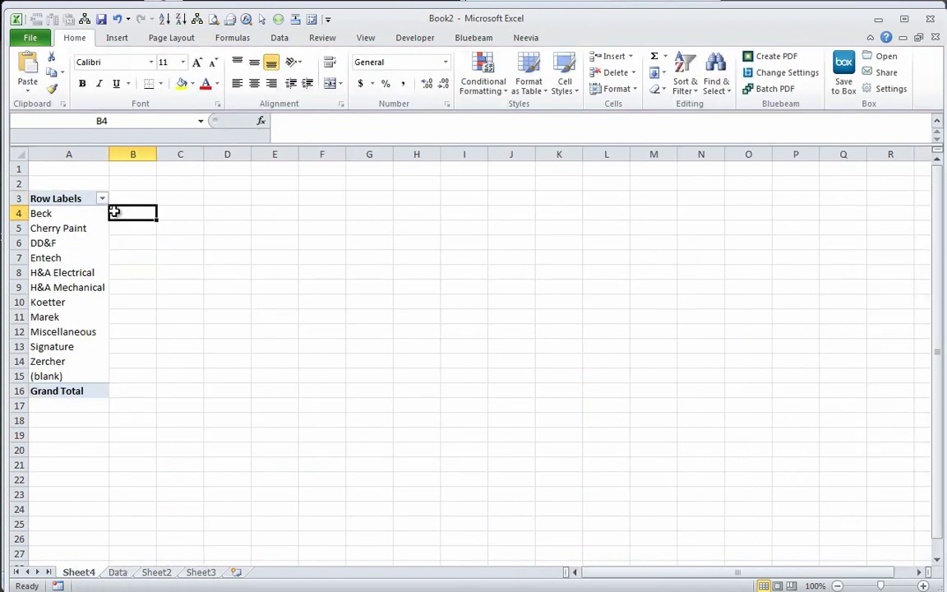
key("Up")
type("D")
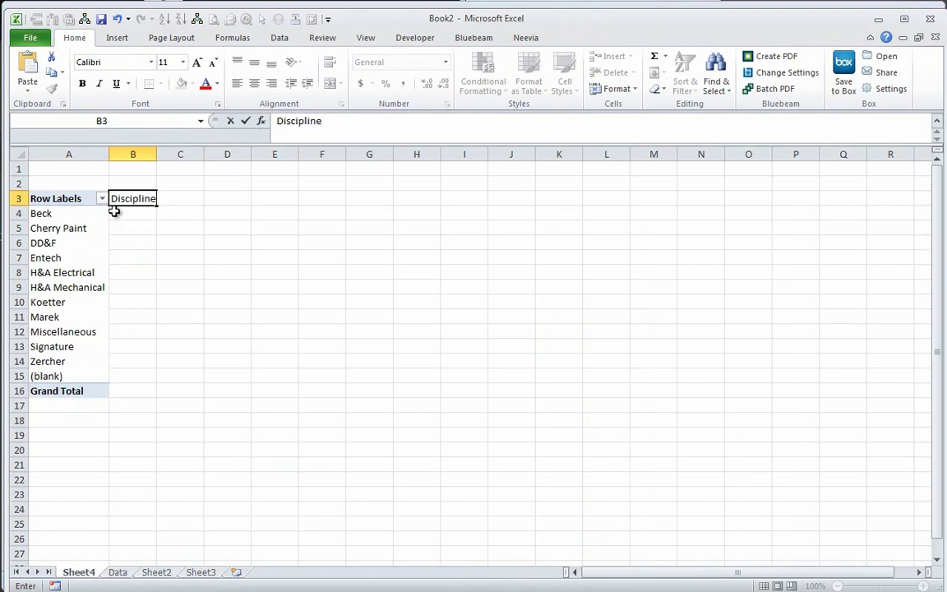
type("iscipline")
key("Return")
key("Down")
type("Finis")
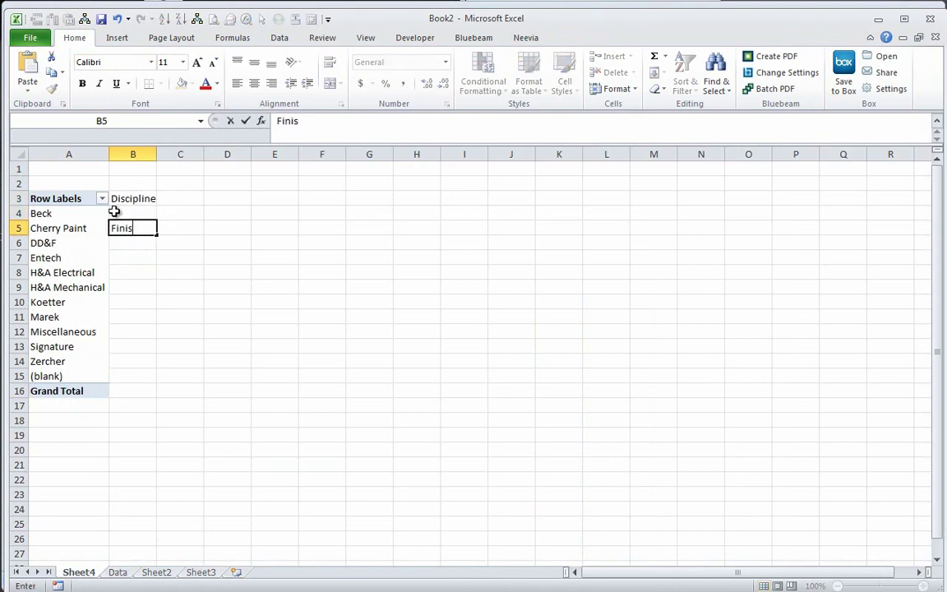
key("Return")
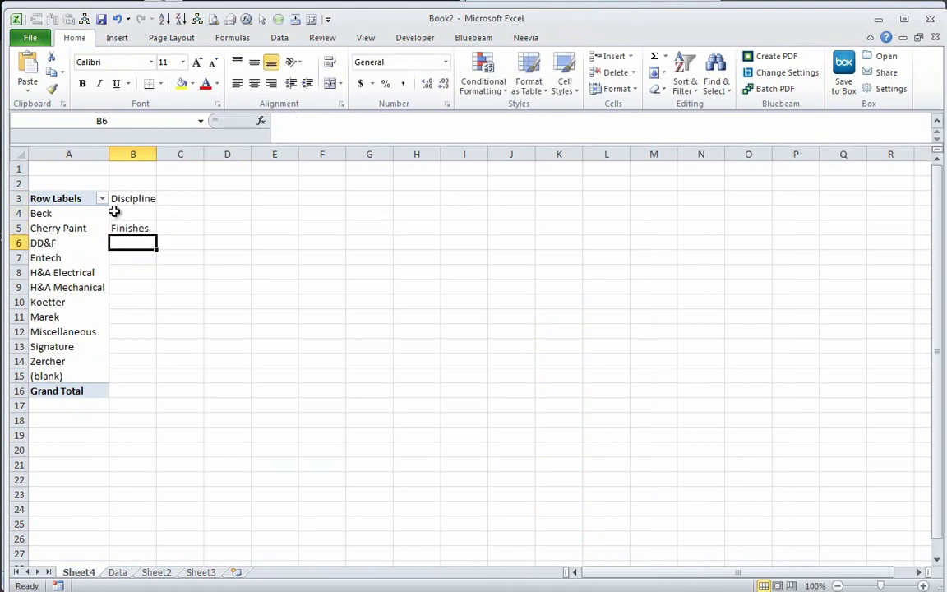
type("finishes")
key("Return")
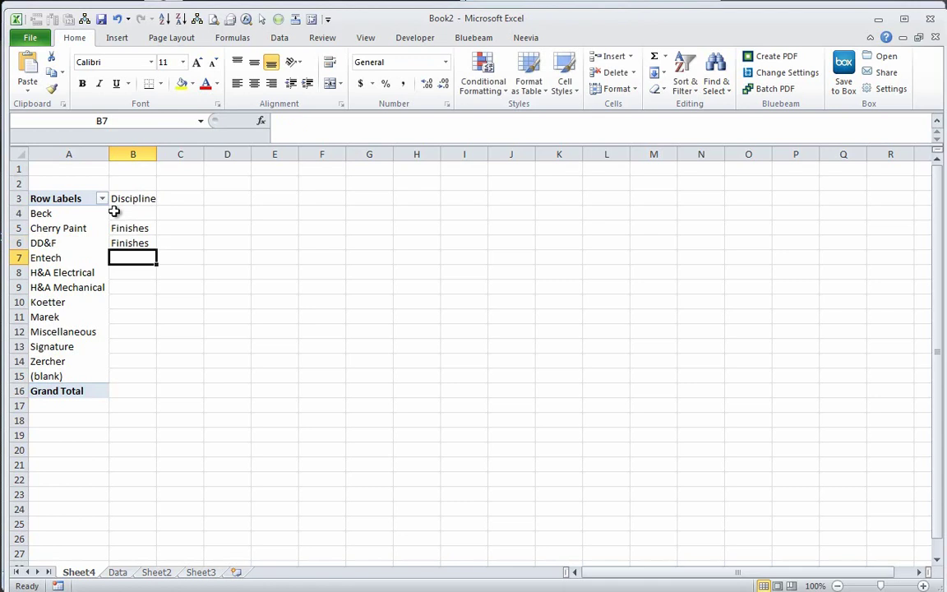
type("MEP")
key("Return")
type("m")
key("Return")
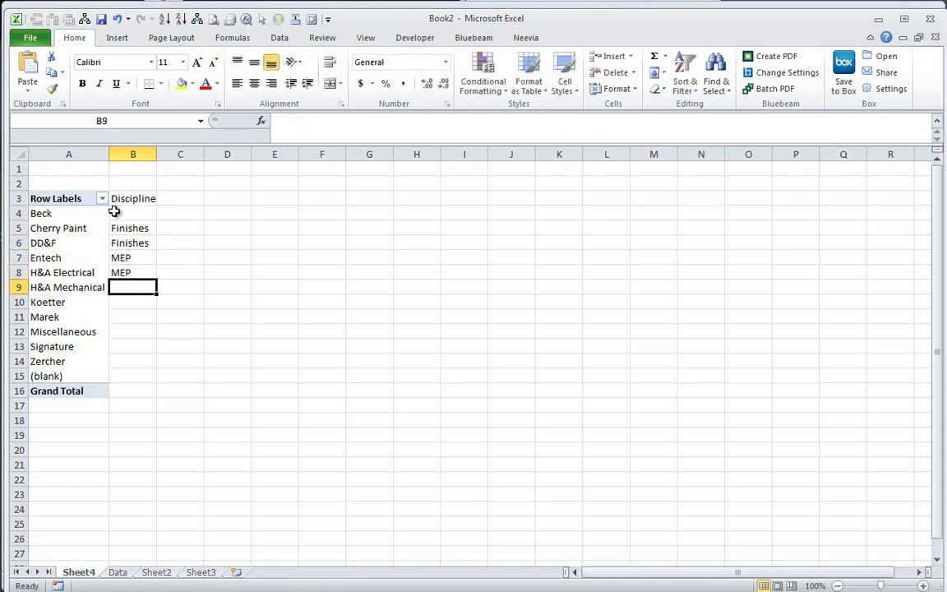
type("m")
key("Return")
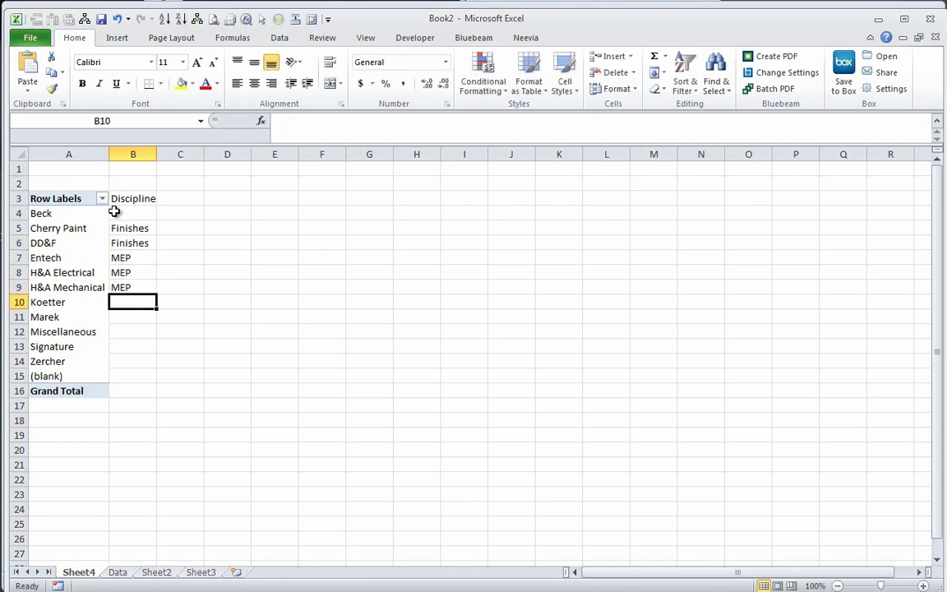
Tag Koetter Other, Marek Finishes, Miscellaneous Other, Signature Finishes, Zercher Other, and Beck as Beck
type("Other")
key("Return")
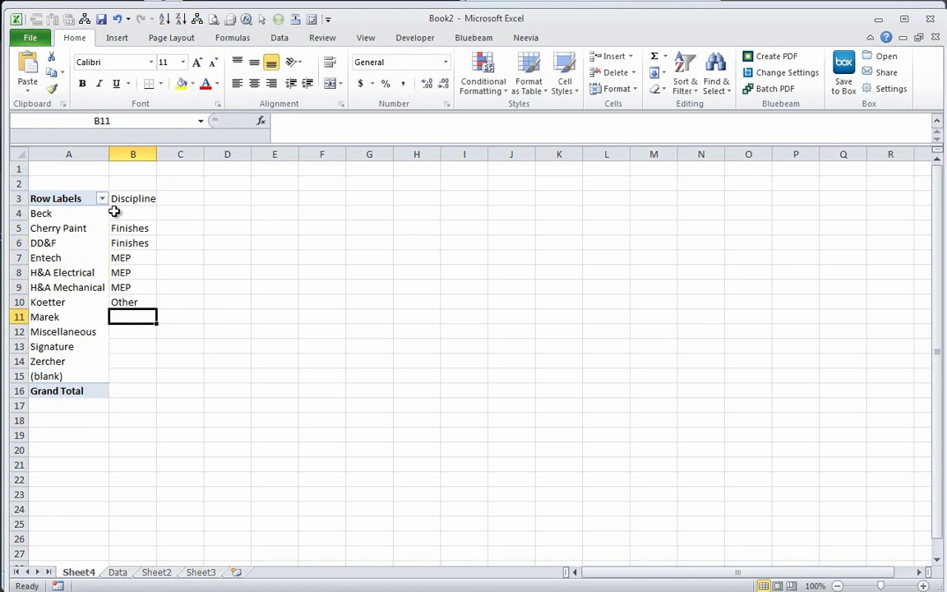
type("finishes")
key("Return")
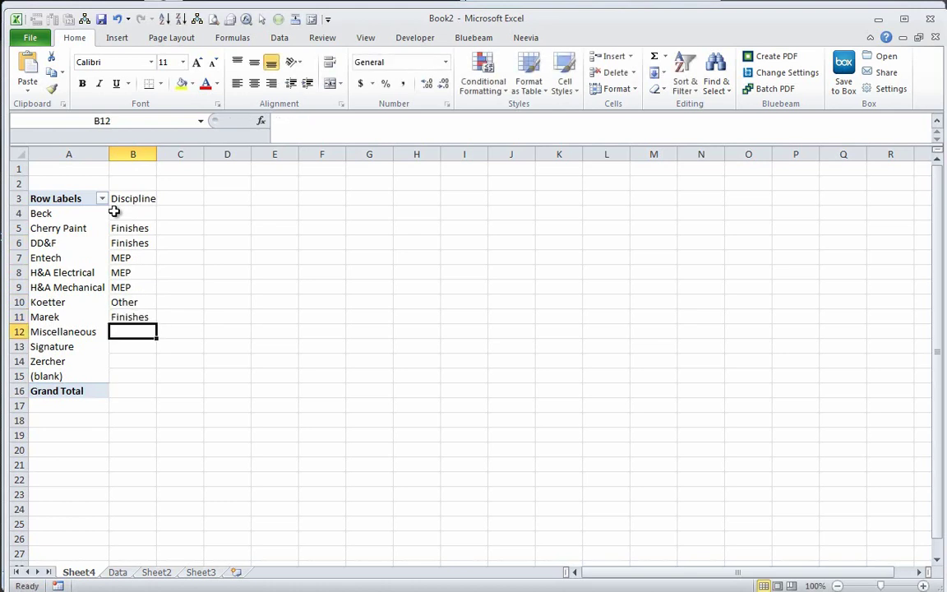
type("o")
key("Return")
type("finishes")
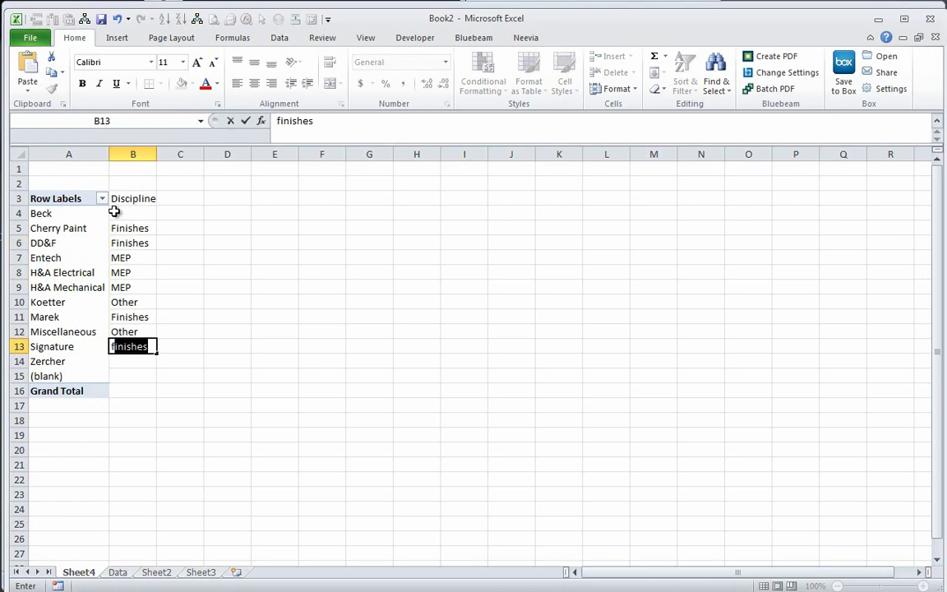
key("Return")
type("other")
key("Return")
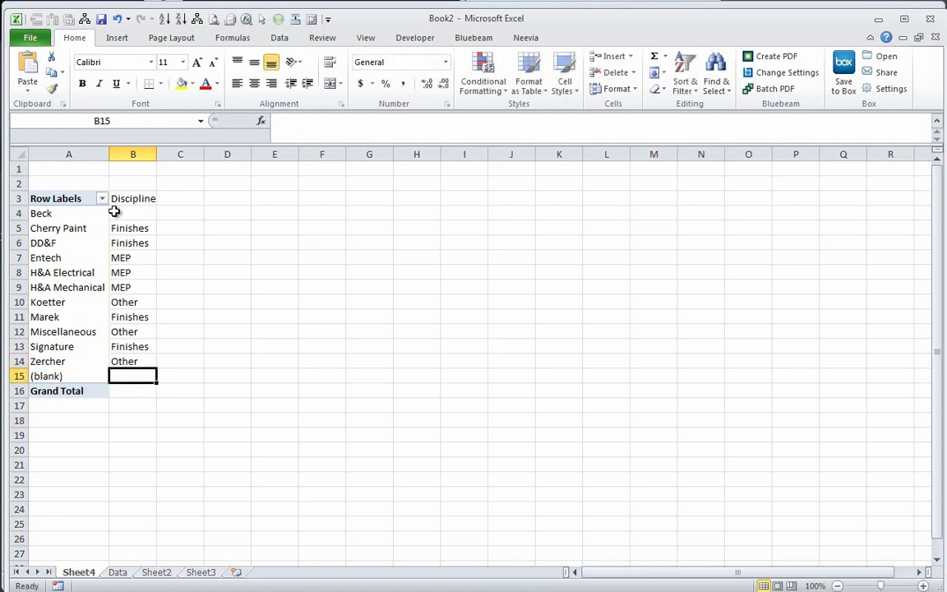
key("Up")
key("Up")
key("Up")
key("Up")
key("Up")
key("Up")
key("Up")
key("Up")
key("Up")
key("Up")
key("Up")
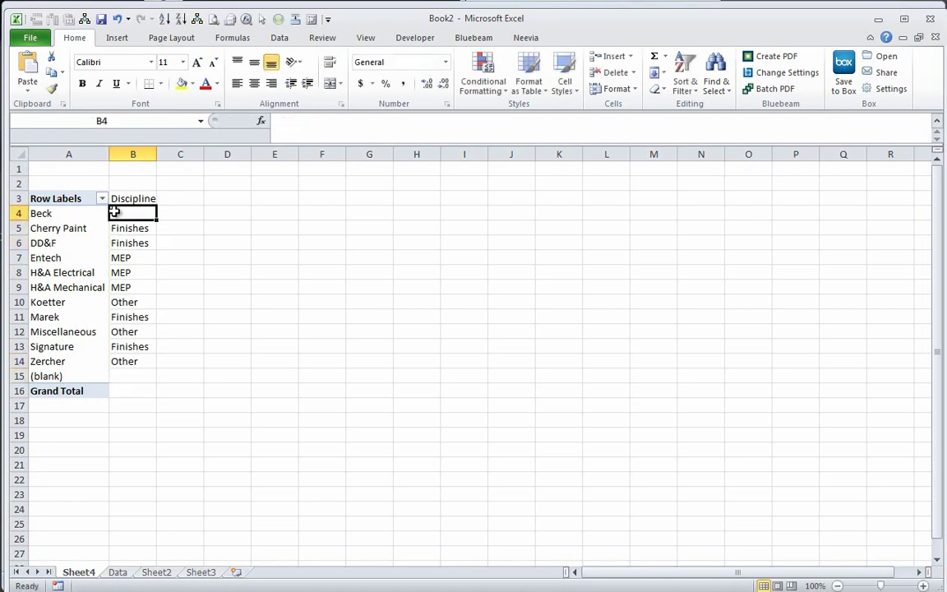
type("Beck")
key("Return")
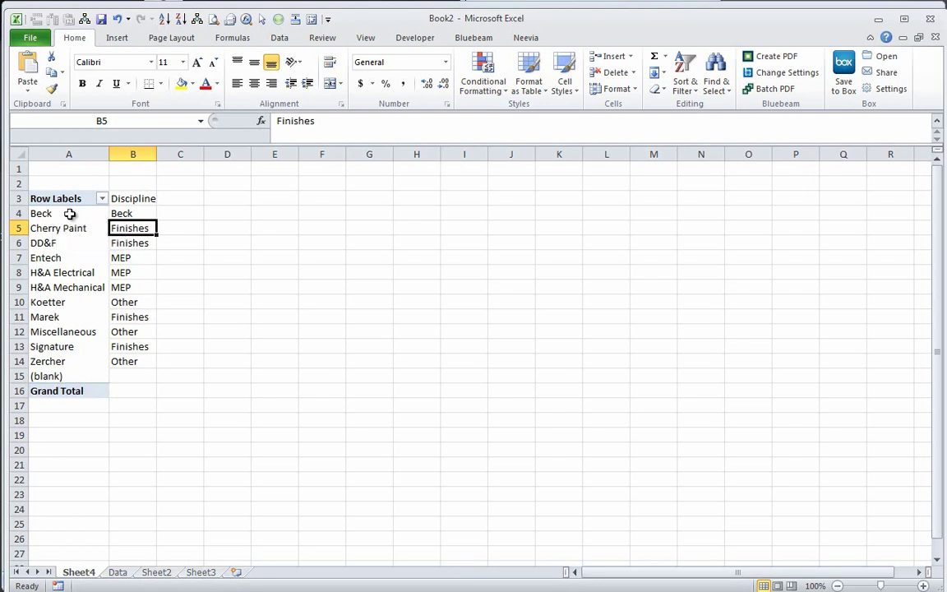
On the Data sheet, type 'Discipline' in J4 to extend the table with a new column
left_click(112, 574)
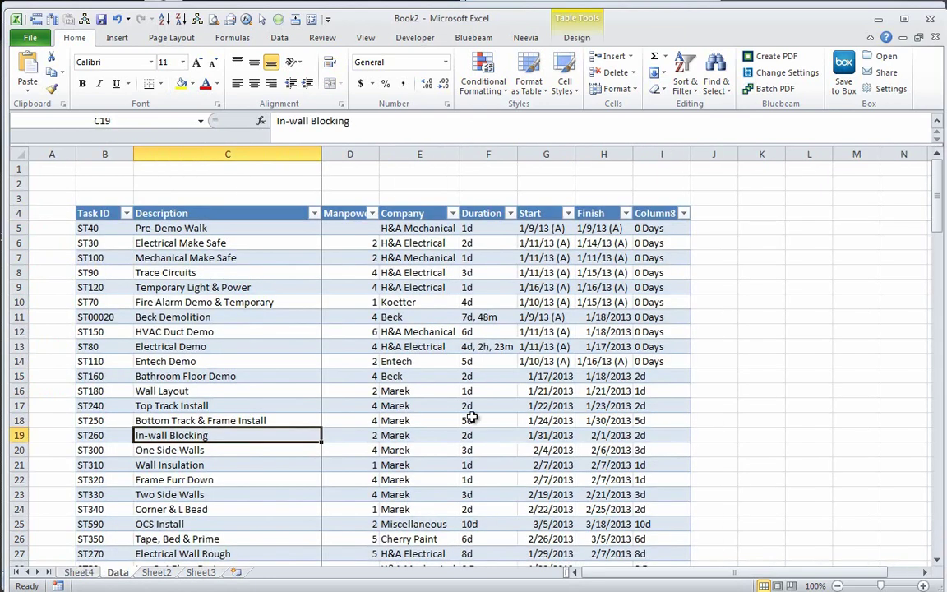
left_click(703, 216)
type("Disc")
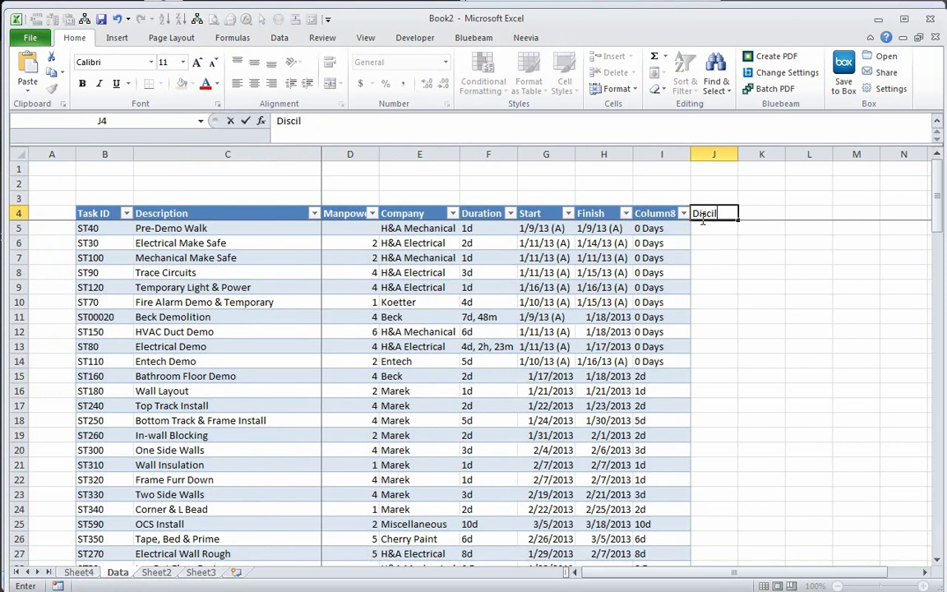
type("ipline")
key("Return")
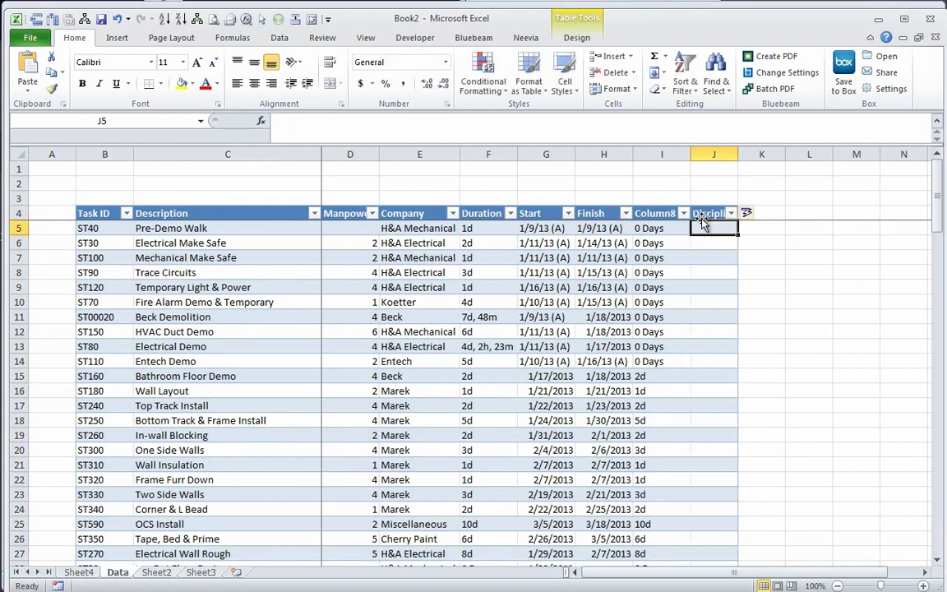
type("=vl")
key("Tab")
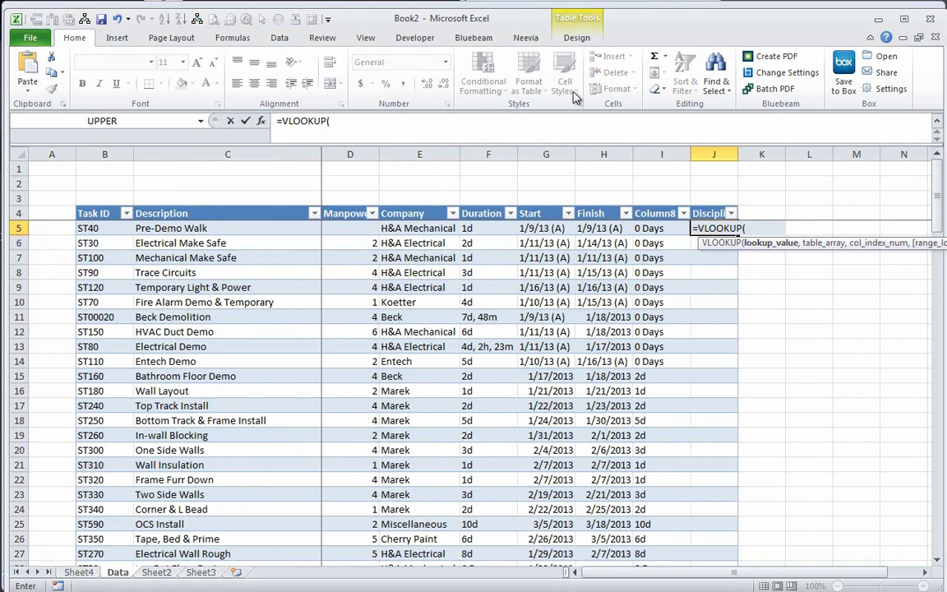
left_click(400, 230)
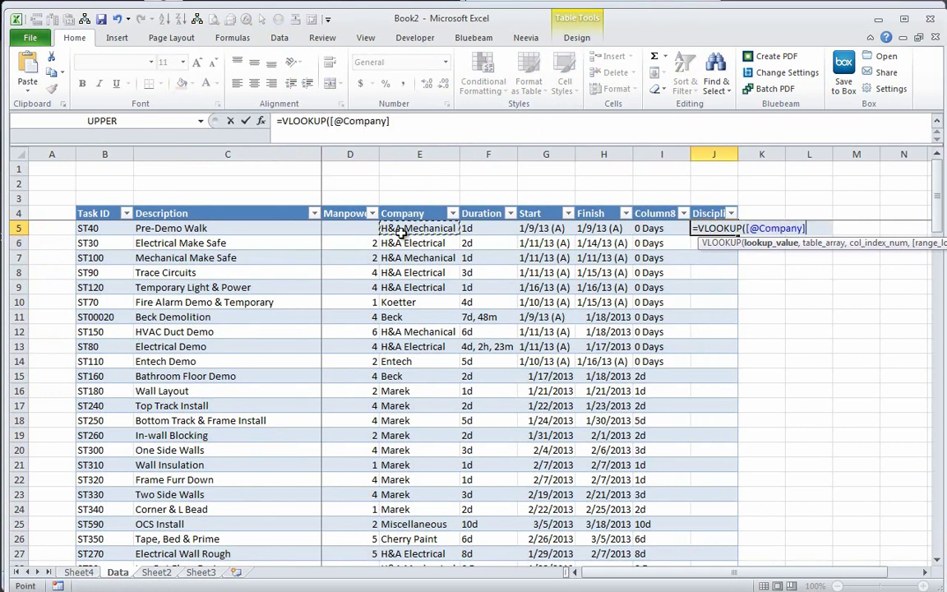
type(",")
left_click(78, 572)
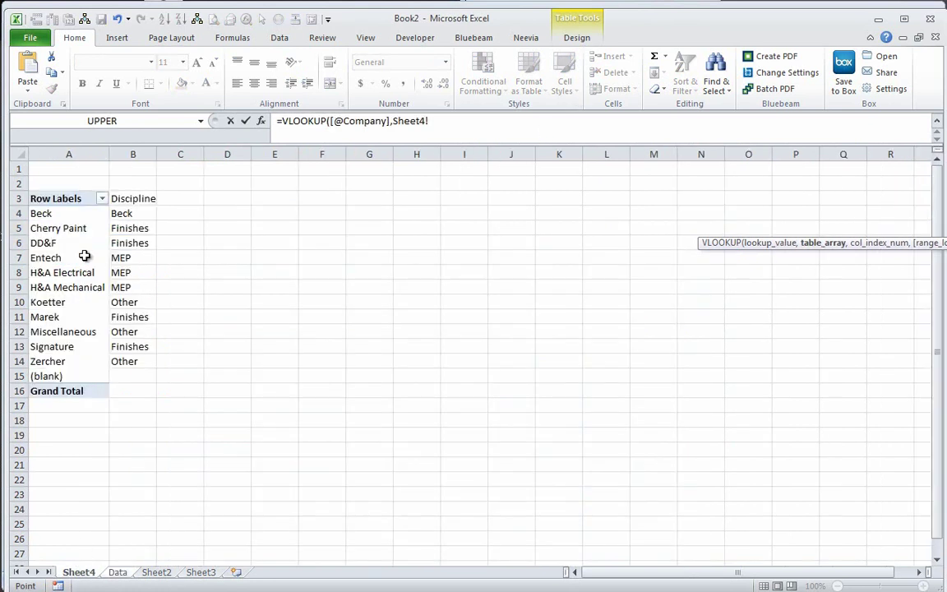
left_click_drag(50, 213, 132, 372)
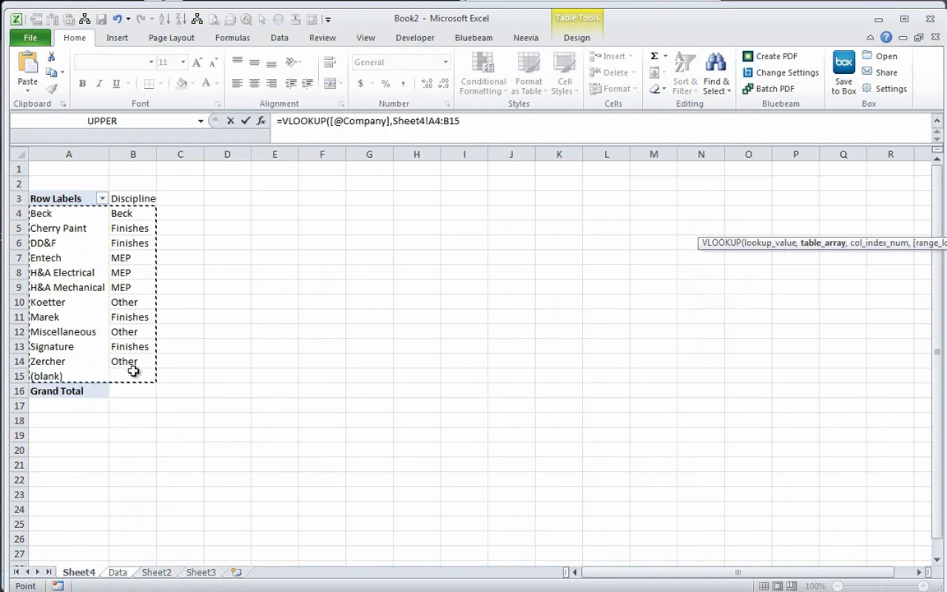
left_click_drag(475, 120, 427, 121)
key("F4")
left_click(494, 121)
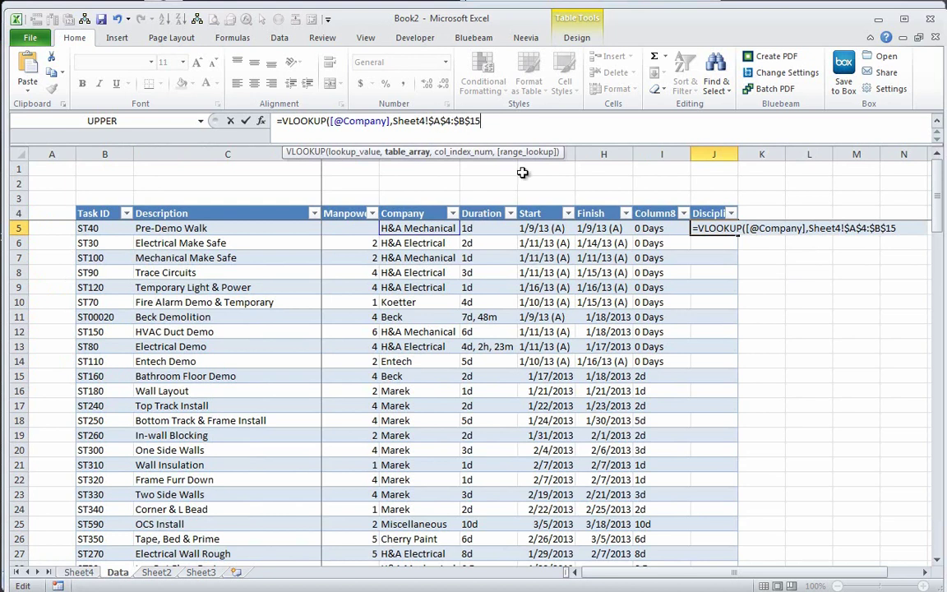
type(",2,FALSE")
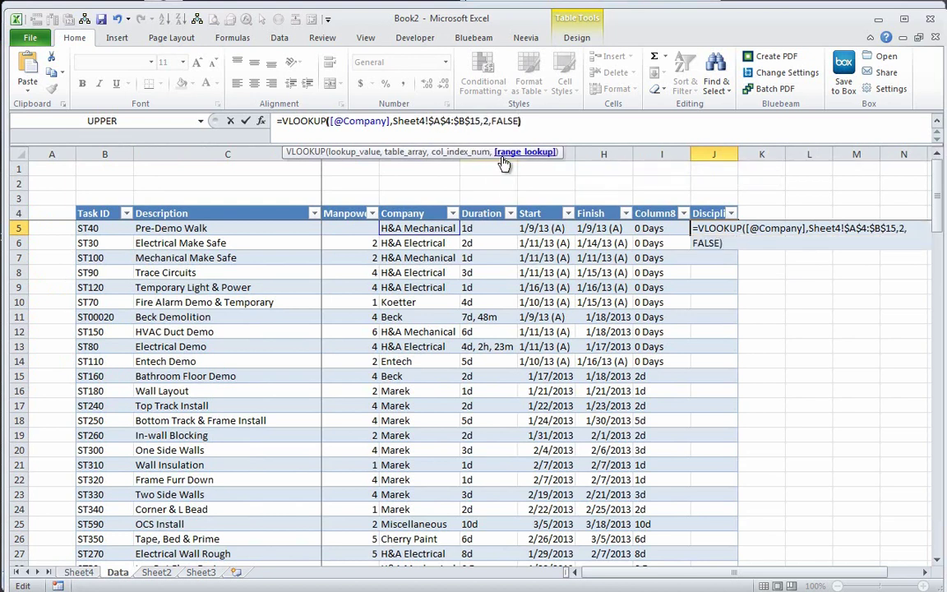
key("Return")
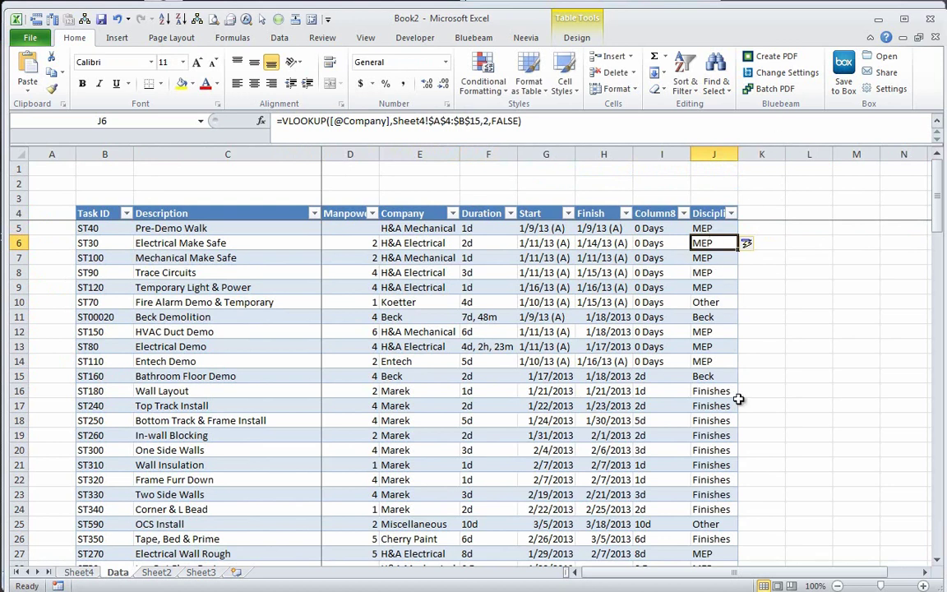
Copy the pivot table area A1:B19 to D1 on Sheet4 and clear the pasted column E values
left_click(81, 573)
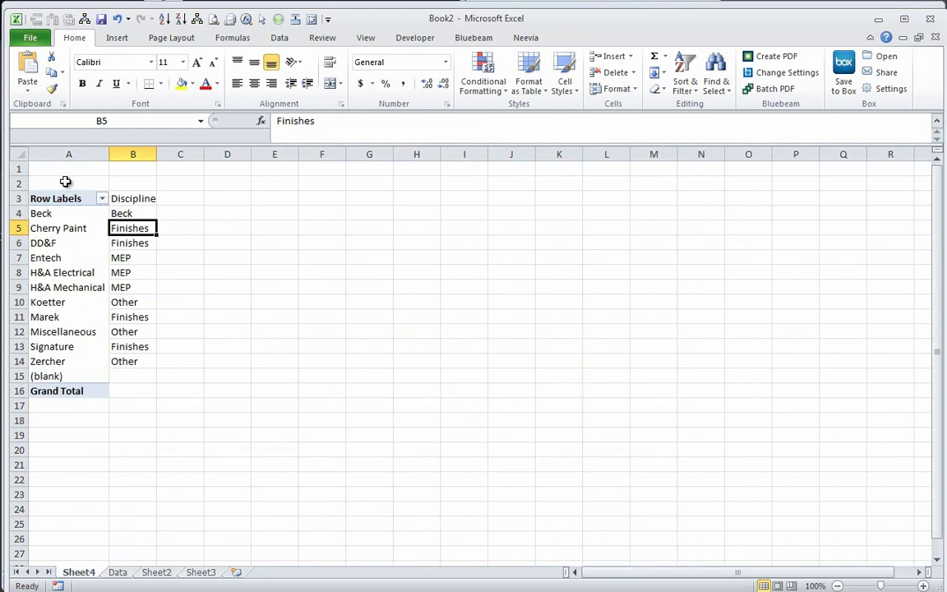
left_click_drag(64, 169, 135, 431)
key("ctrl+c")
left_click(231, 210)
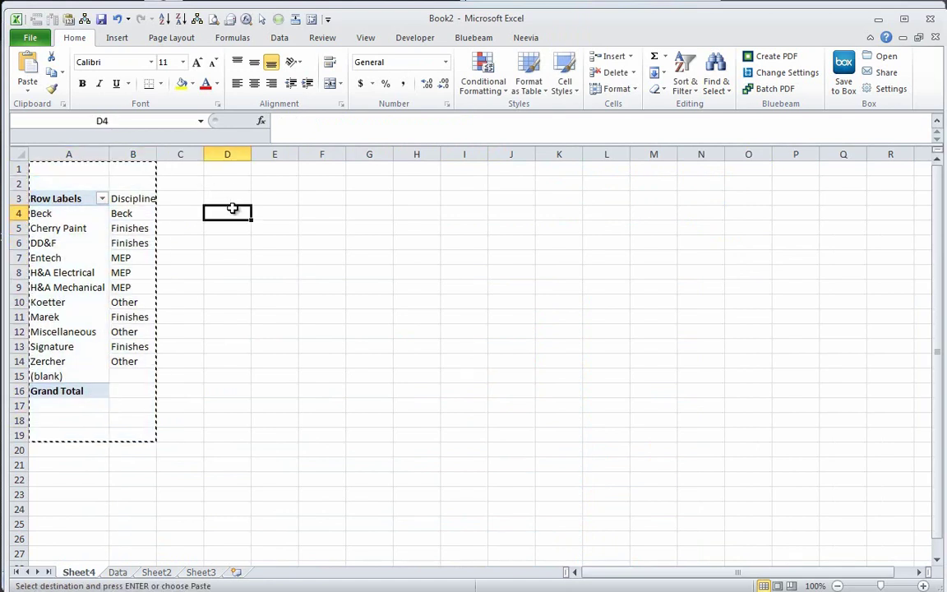
left_click(230, 195)
left_click(227, 168)
key("ctrl+v")
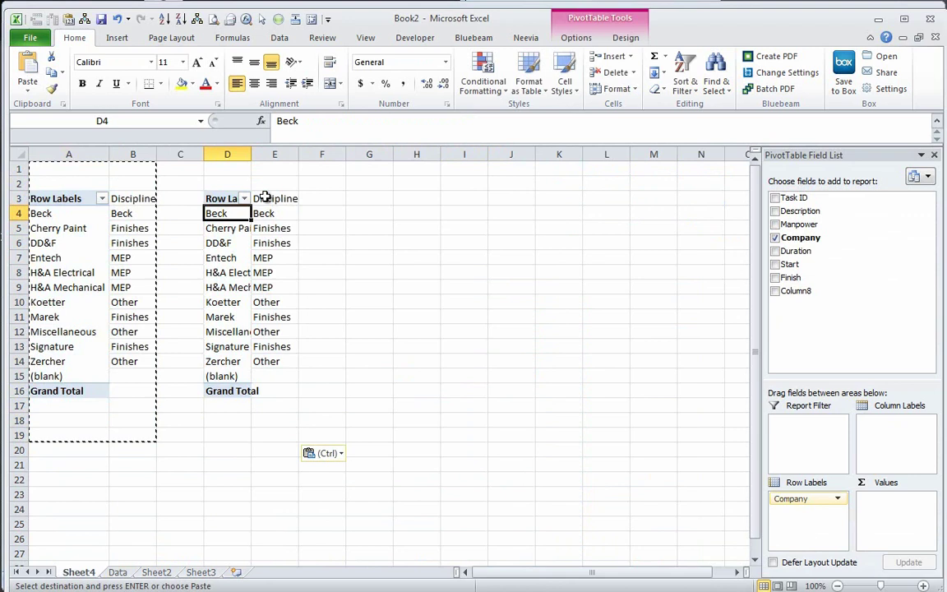
left_click_drag(274, 198, 293, 381)
key("Delete")
Refresh the copied pivot, make Discipline its column labels and remove Company from the rows
left_click_drag(227, 213, 227, 375)
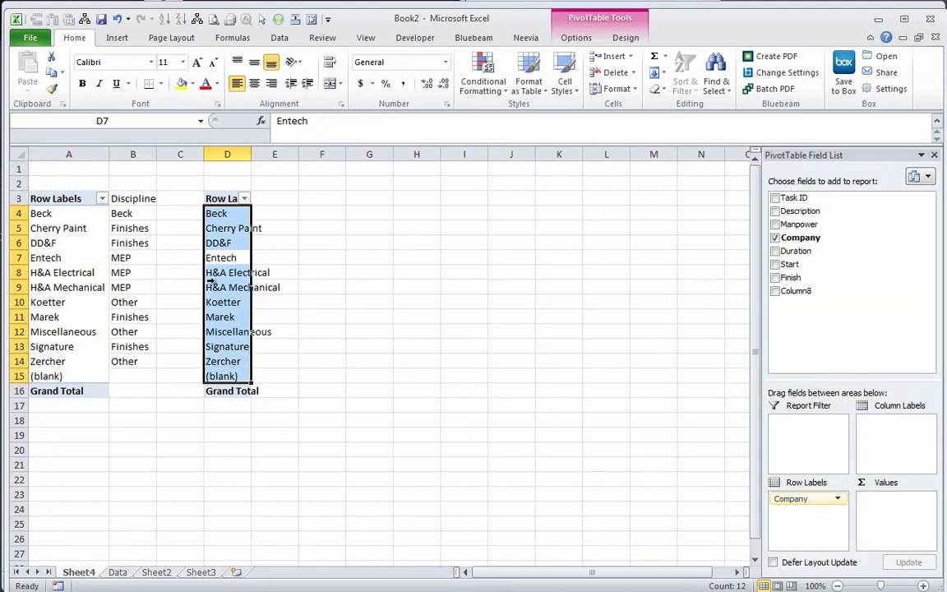
right_click(232, 268)
key("Escape")
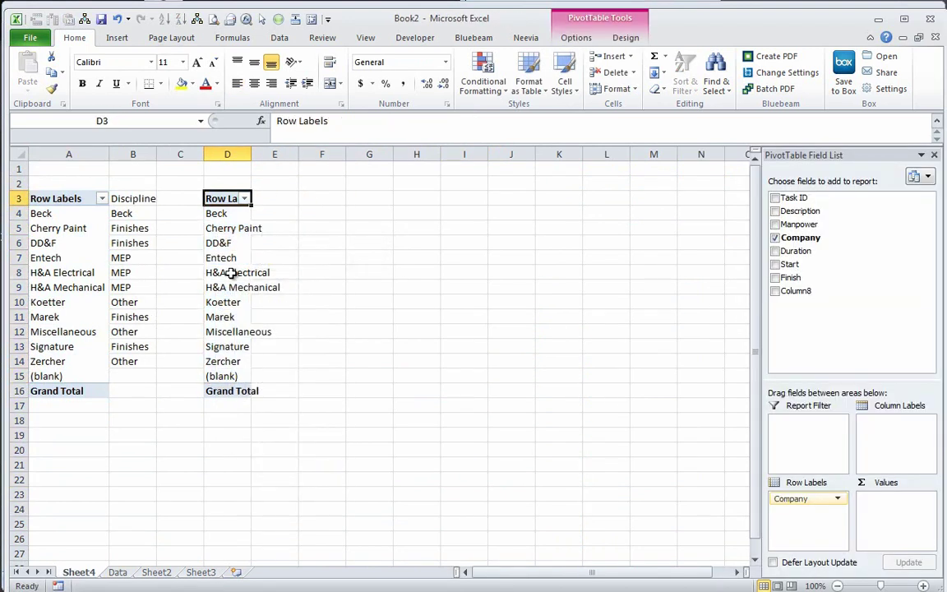
right_click(228, 271)
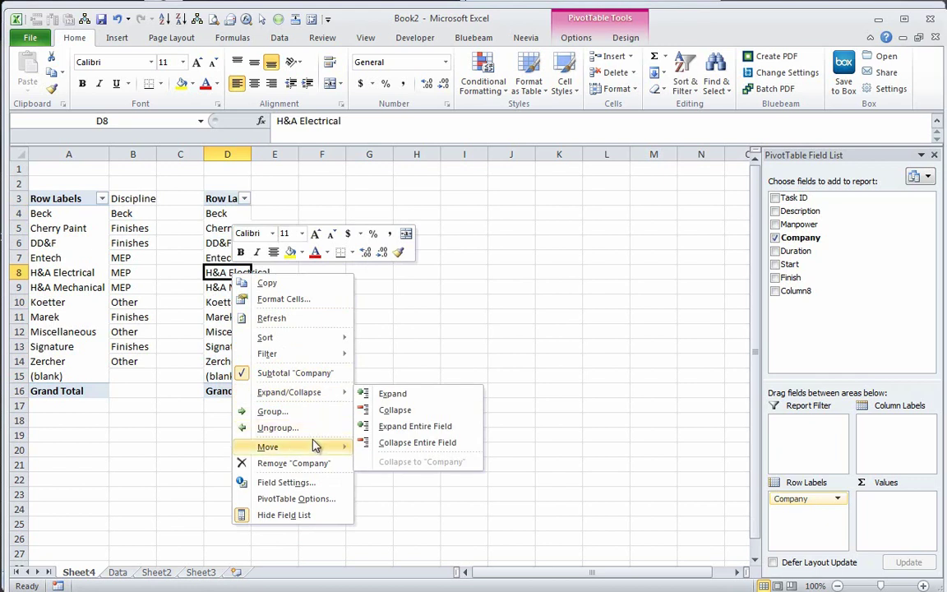
left_click(272, 318)
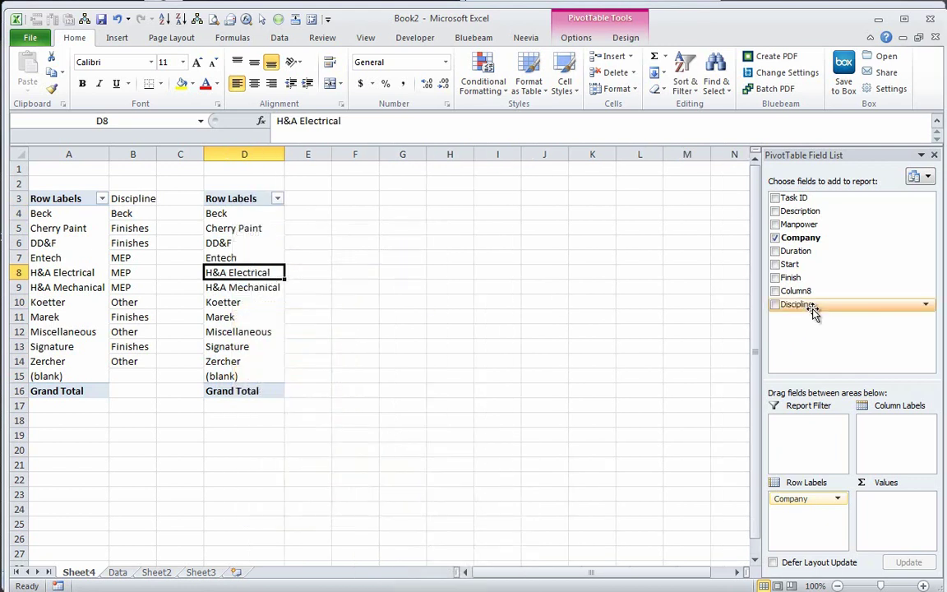
left_click_drag(794, 304, 900, 429)
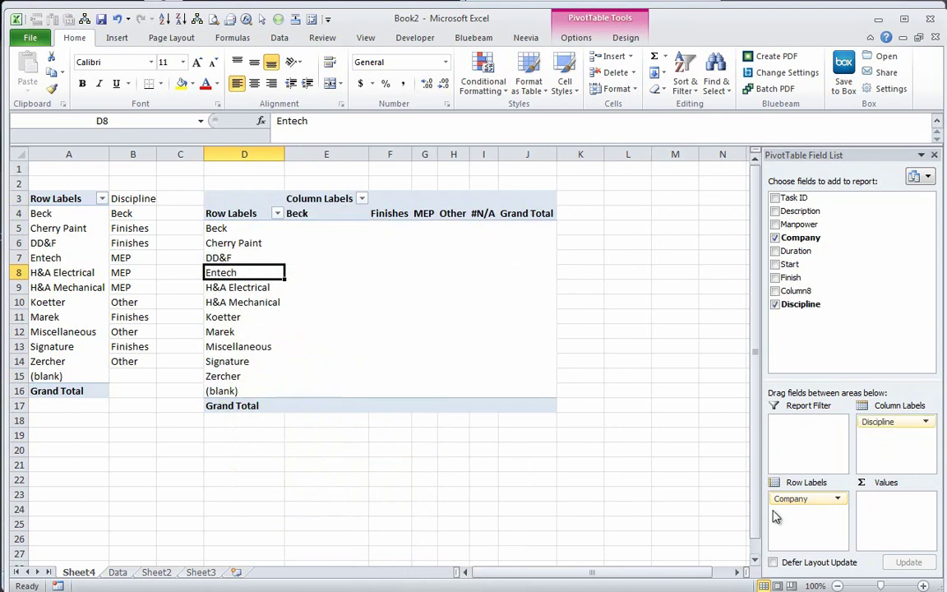
left_click_drag(826, 498, 801, 495)
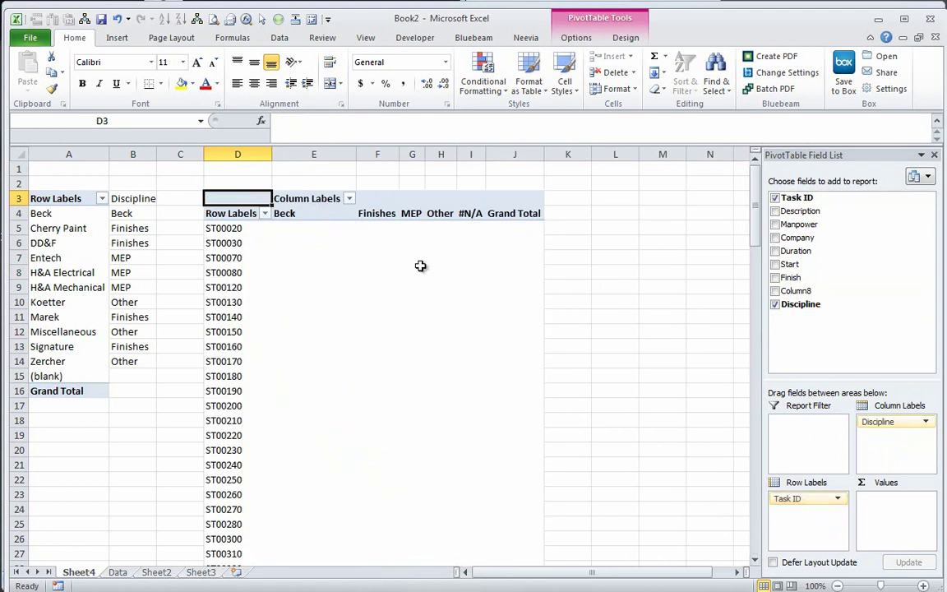
Add Manpower to the second pivot's values and summarise it as a Sum instead of a Count
left_click_drag(799, 224, 877, 539)
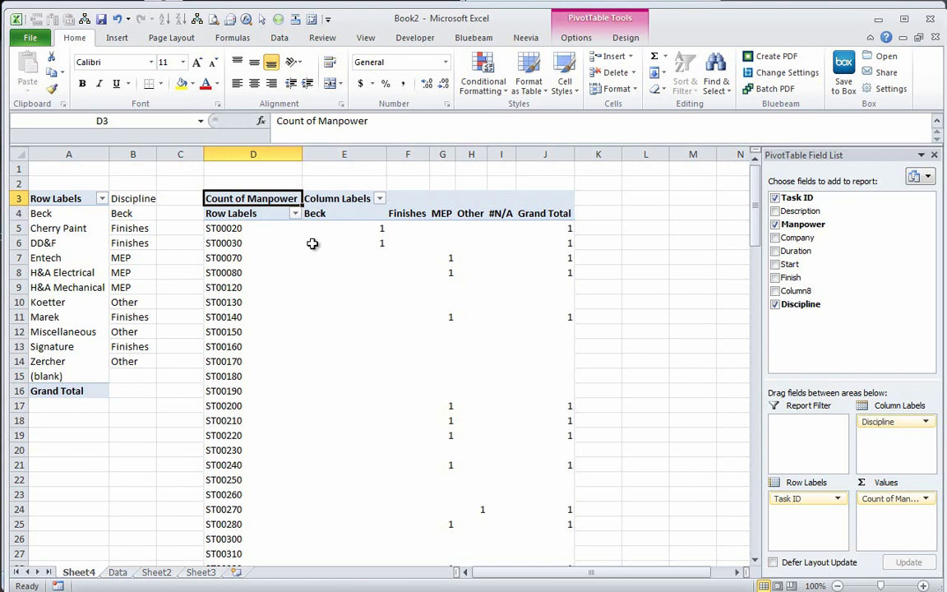
left_click(919, 498)
left_click(904, 587)
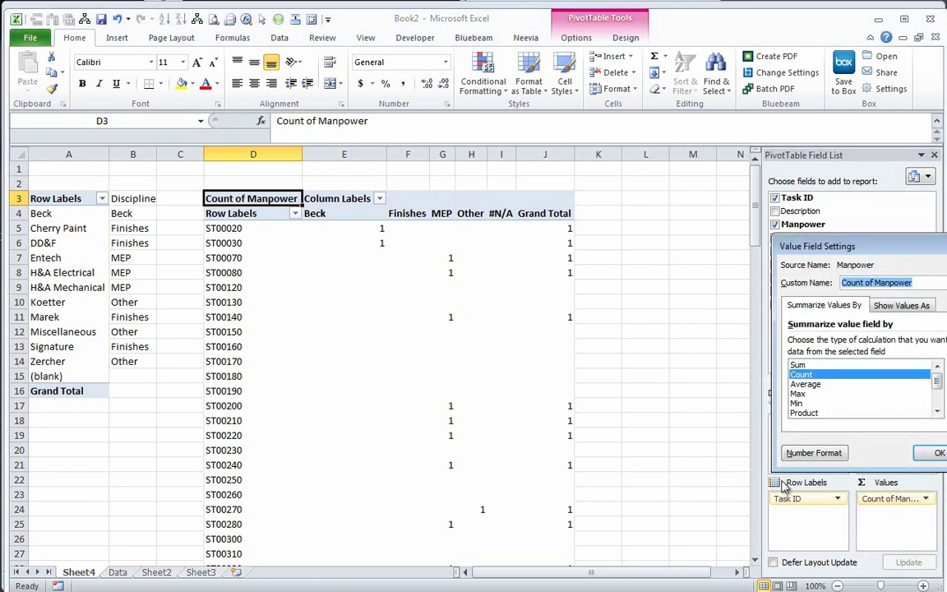
left_click(819, 365)
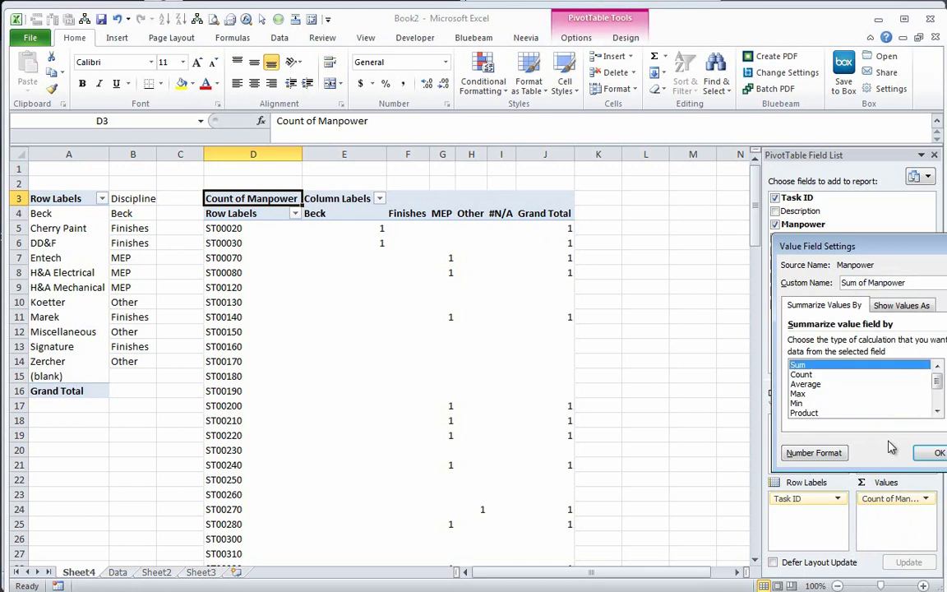
left_click(937, 453)
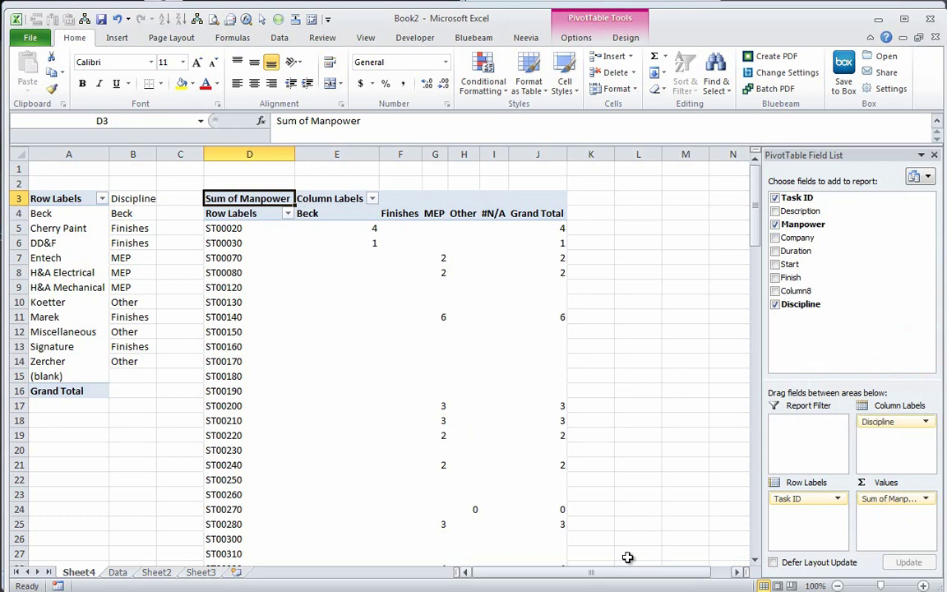
mouse_move(357, 227)
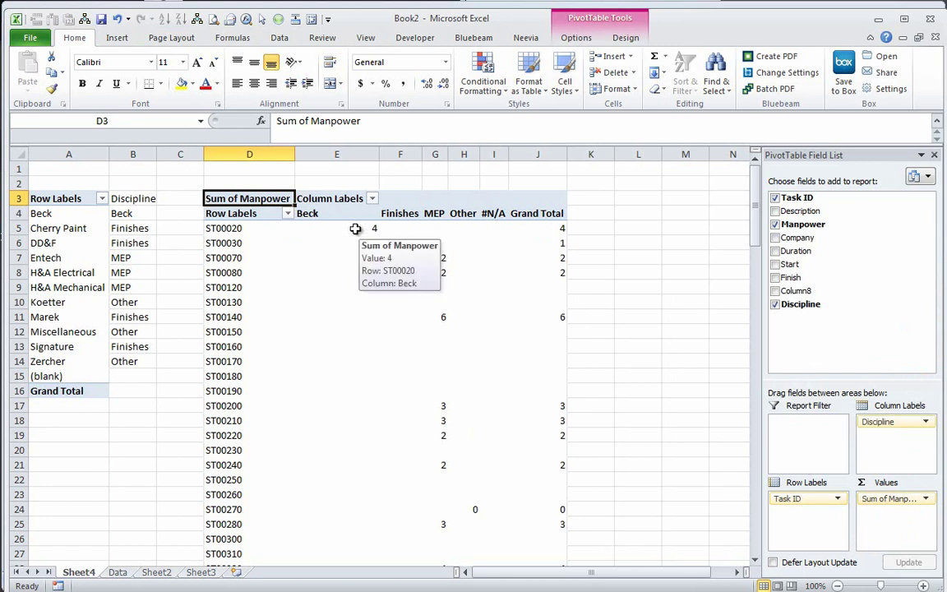
Review the Data sheet's task table, checking Beck Demolition's manpower value of 4
left_click(117, 571)
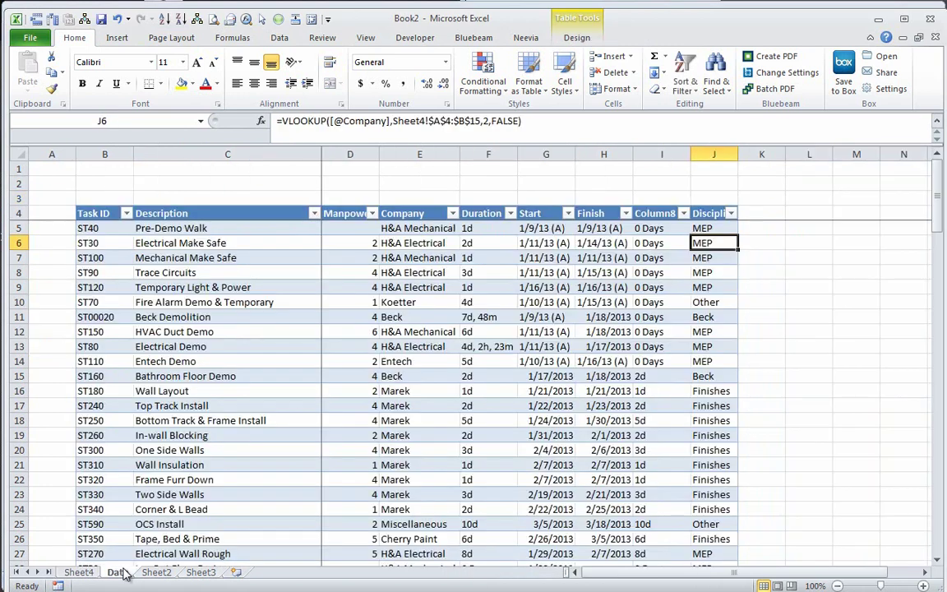
left_click(180, 242)
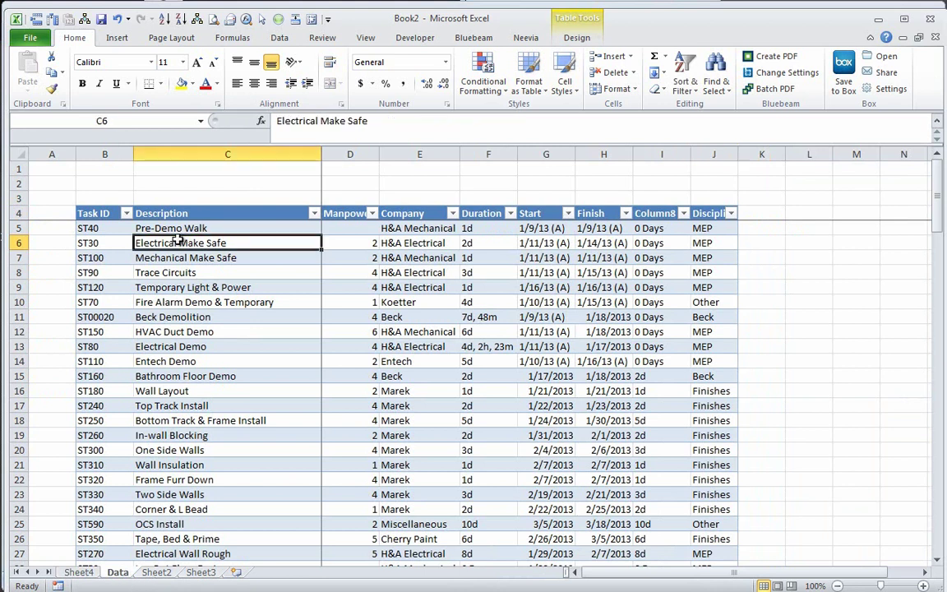
left_click(138, 318)
left_click(362, 313)
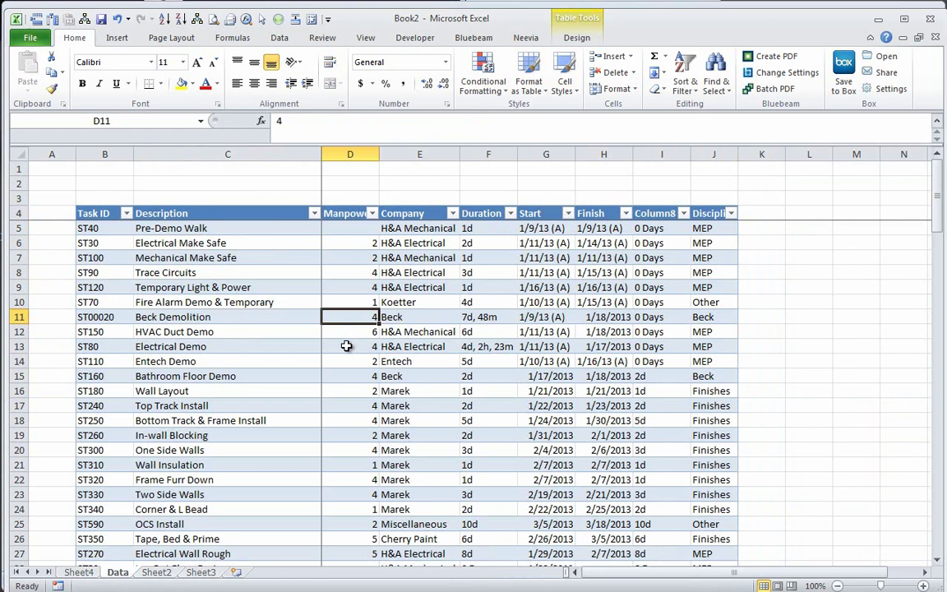
scroll(353, 341, "down", 12)
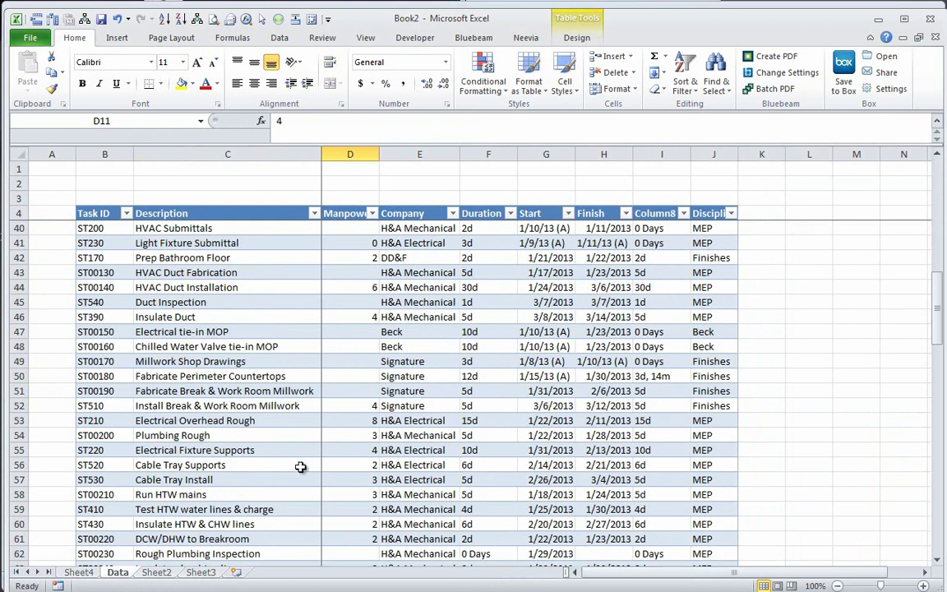
Delete the empty Sheet2 and Sheet3 from the workbook
left_click(79, 572)
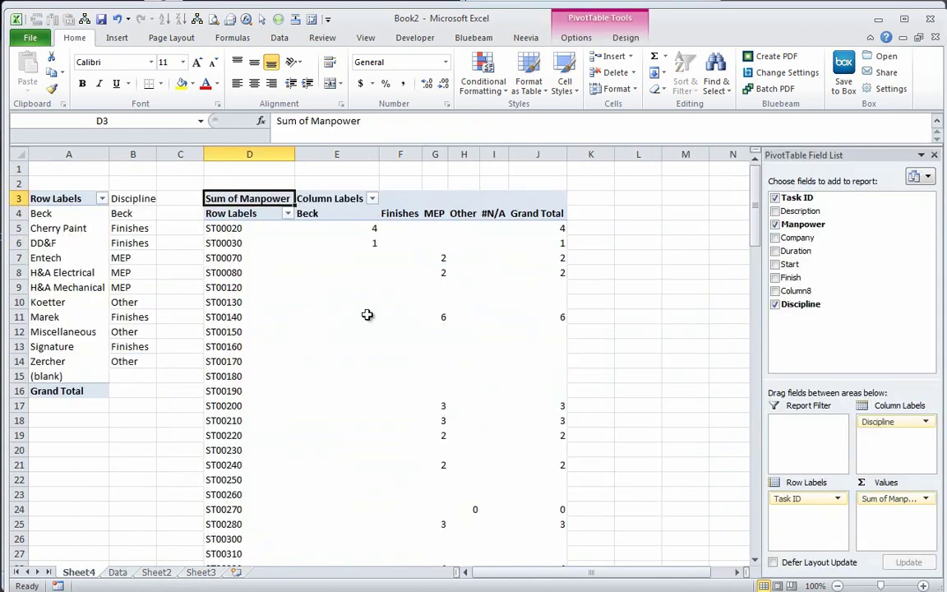
left_click(156, 571)
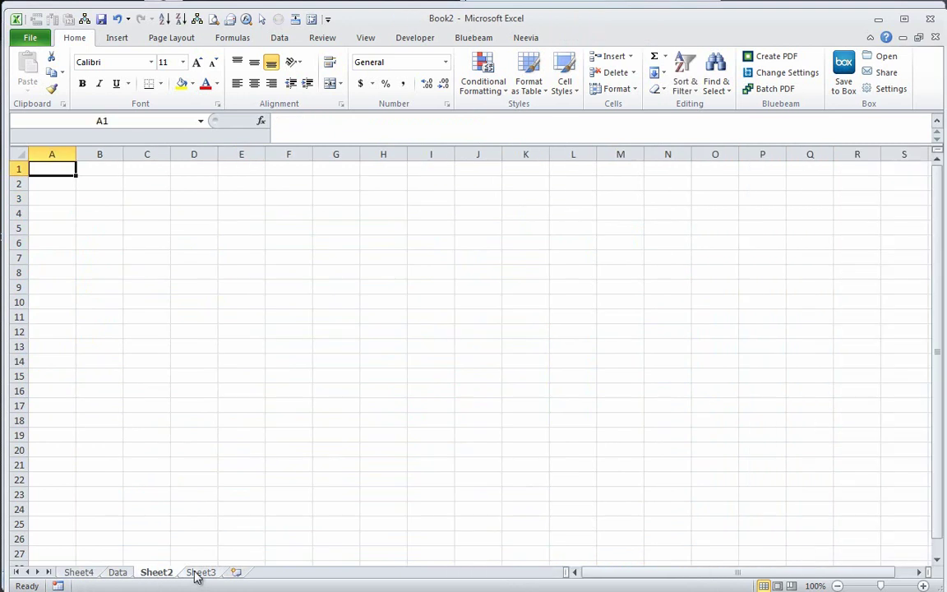
left_click(198, 573, "ctrl")
right_click(197, 575)
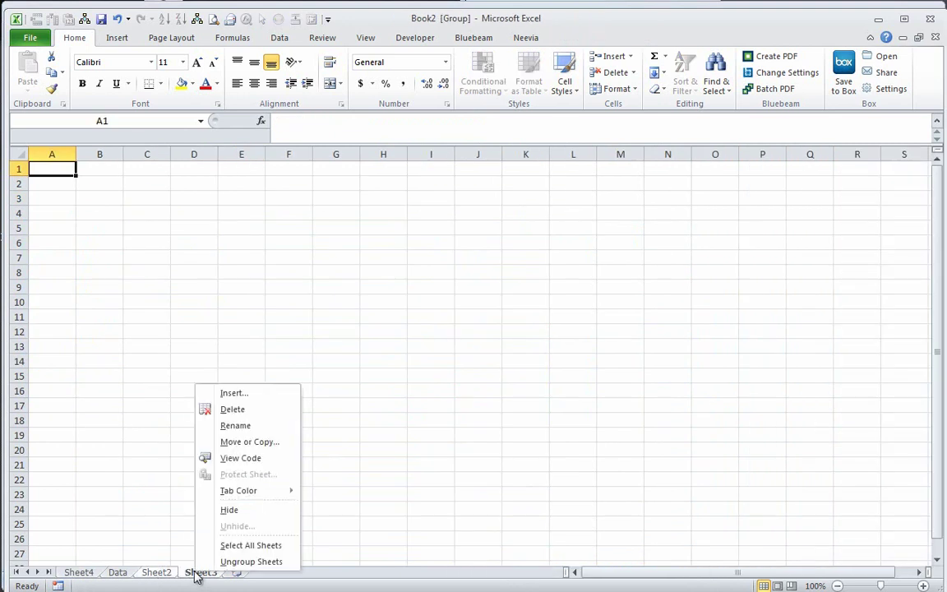
left_click(234, 409)
Rename Sheet4 to 'Pivots'
left_click(80, 573)
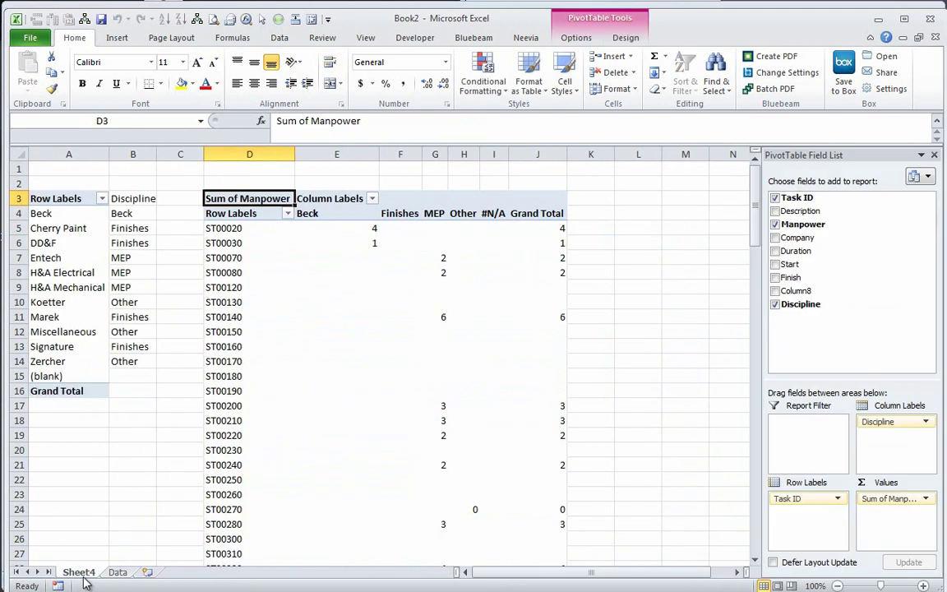
double_click(83, 578)
type("Pivots")
key("Return")
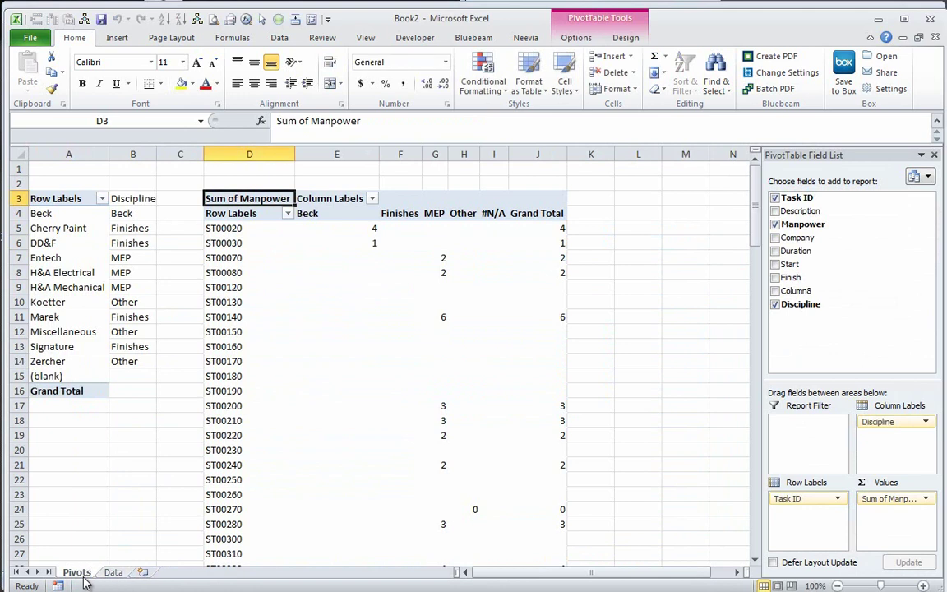
Copy the pivot's discipline headers Beck through #N/A and paste them at Data!K4
left_click(275, 228)
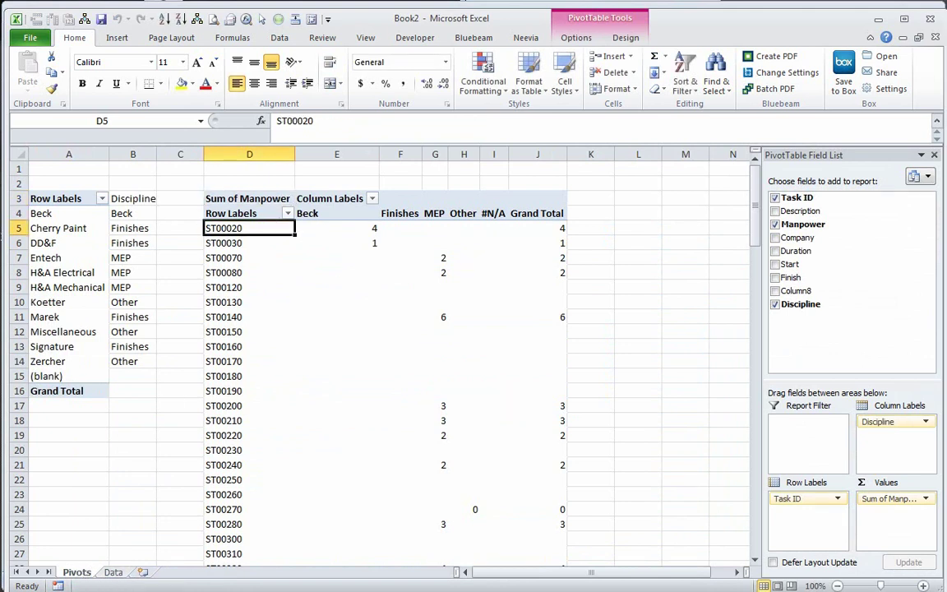
left_click_drag(353, 214, 495, 215)
key("ctrl+c")
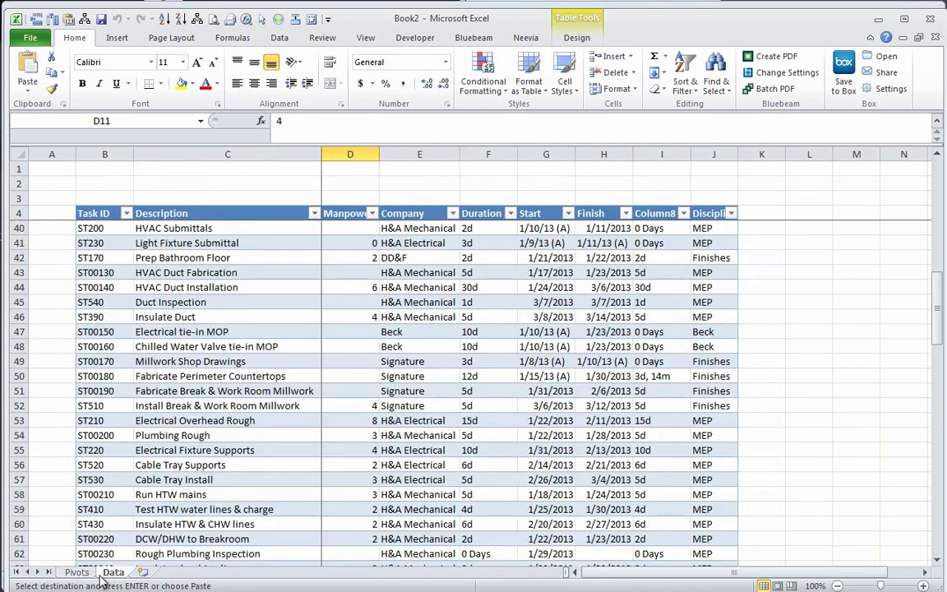
key("ctrl+Page_Down")
left_click(761, 215)
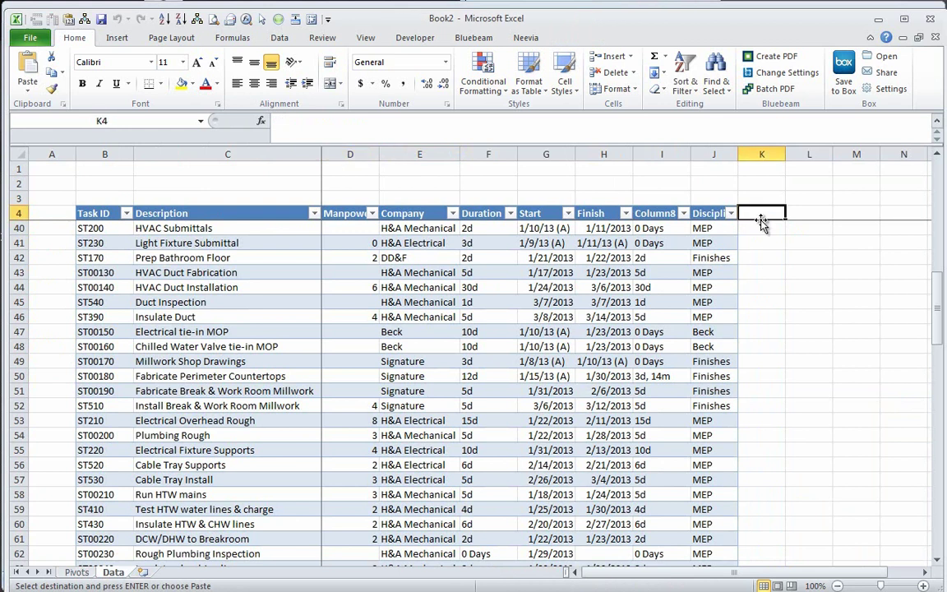
key("ctrl+v")
Enter the title 'Additional Userfields' in K3, correcting its spelling
left_click(765, 194)
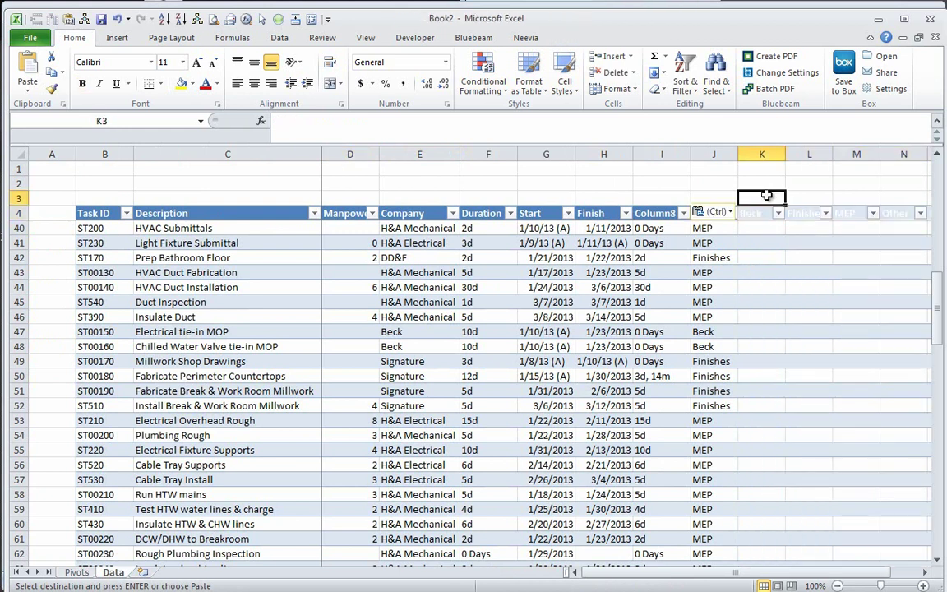
type("Additional")
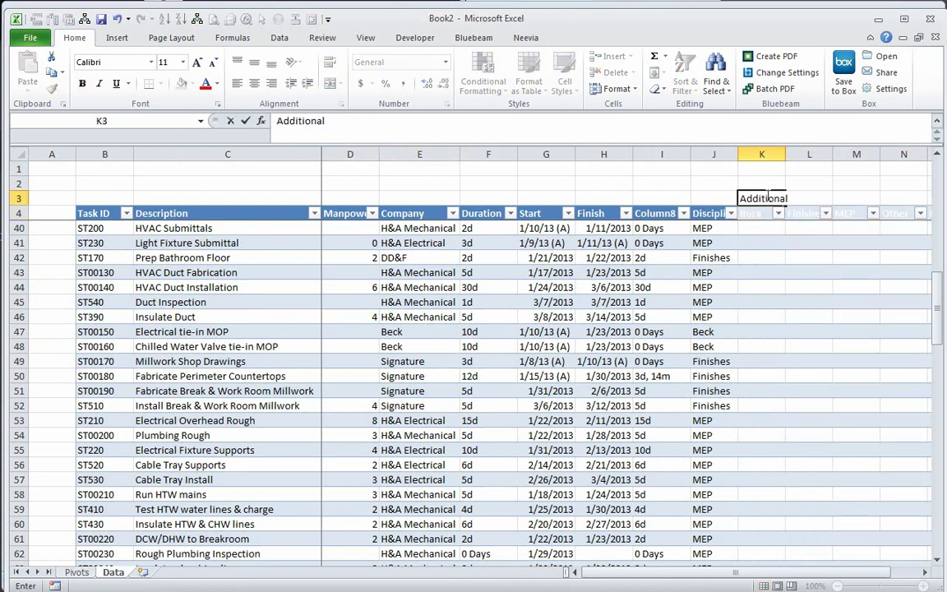
type(" Userfiels")
key("Return")
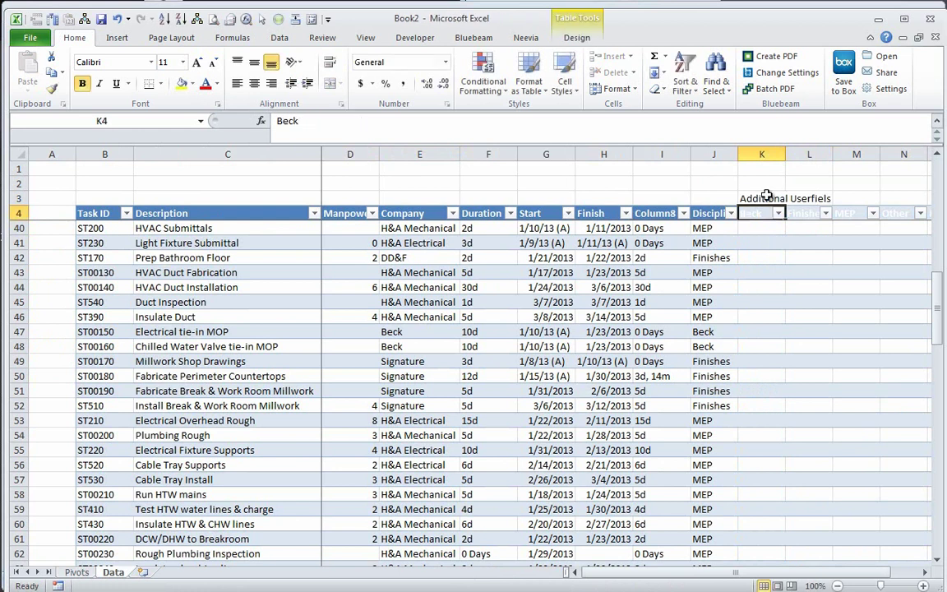
key("Up")
left_click(371, 121)
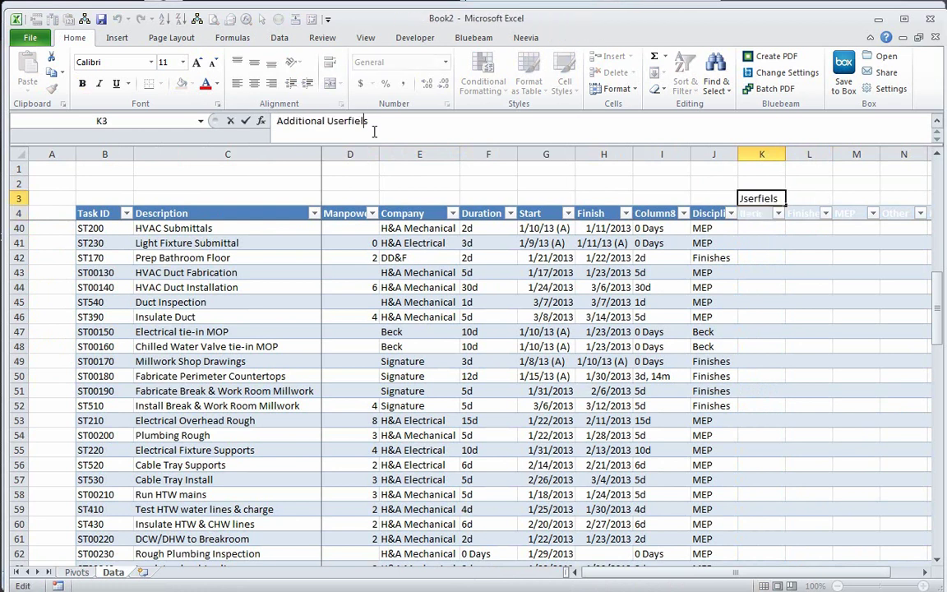
key("Return")
key("Up")
Fill the five new header cells K4:O4 with orange
key("Down")
key("Down")
key("Right")
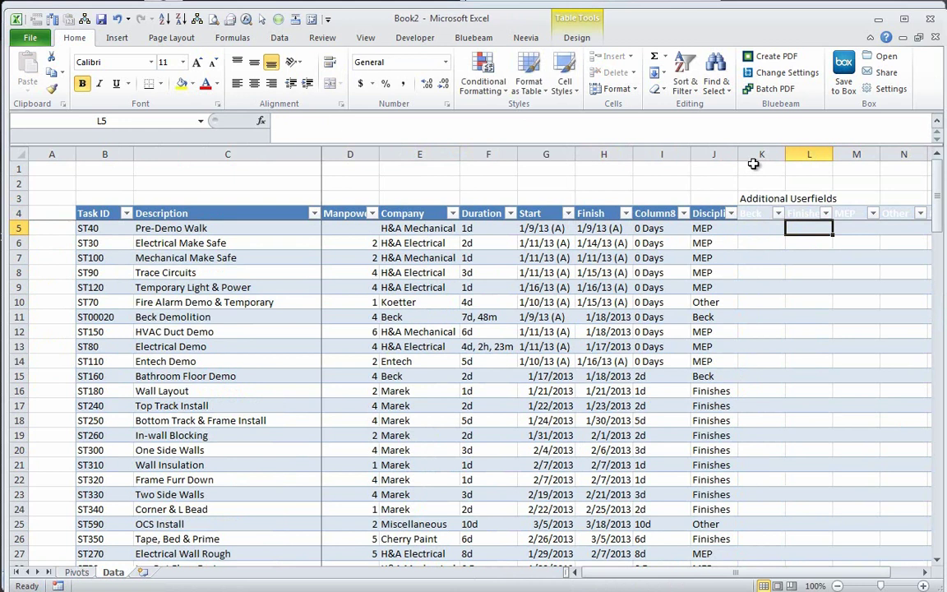
key("Left")
key("Up")
key("shift+Right")
key("shift+Right")
key("shift+Right")
key("shift+Right")
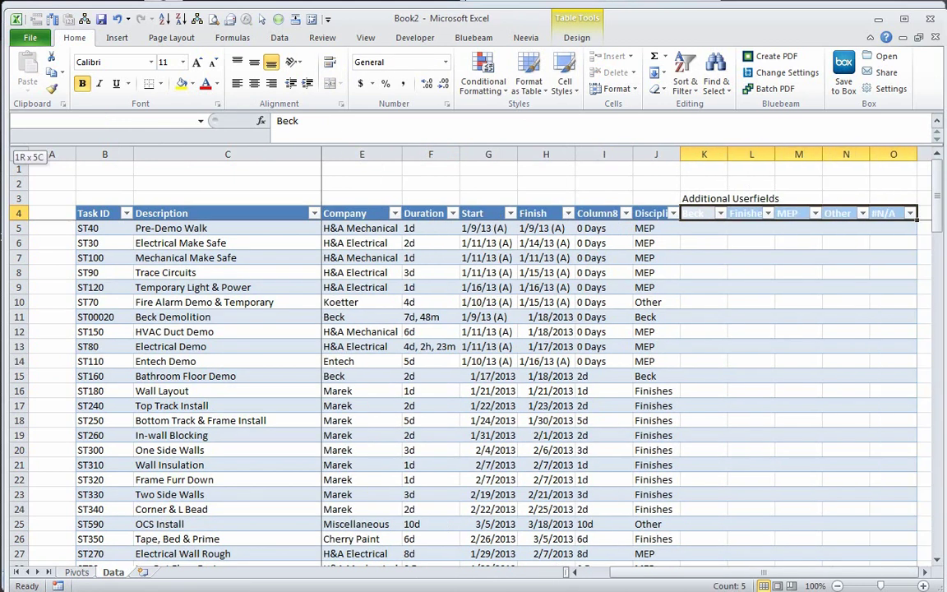
left_click(191, 84)
left_click(703, 287)
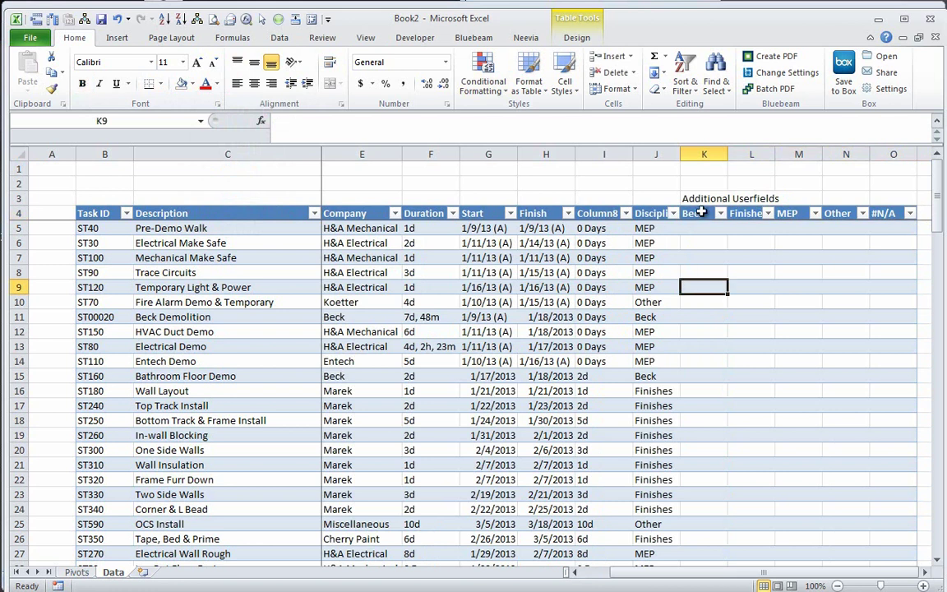
left_click_drag(700, 212, 894, 211)
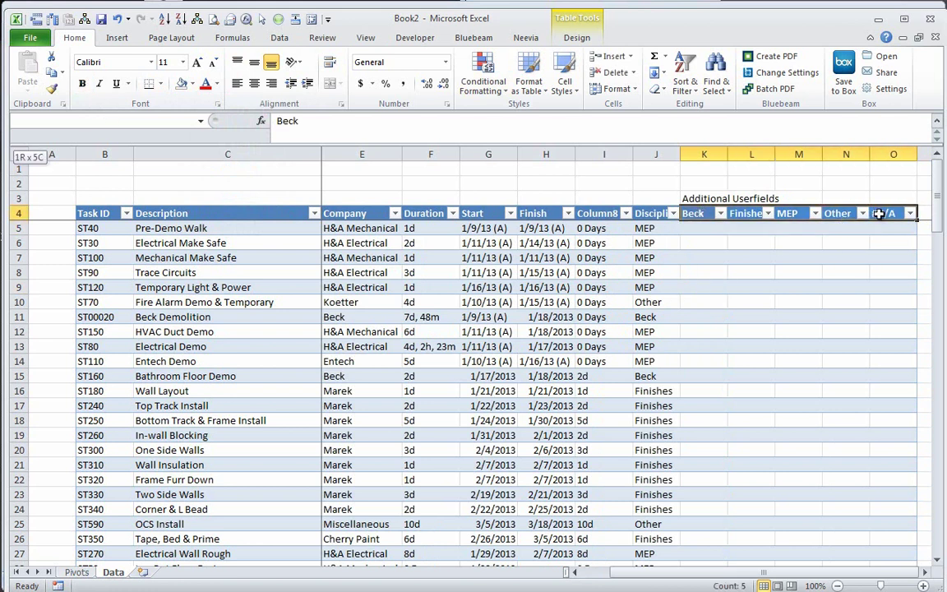
left_click(191, 84)
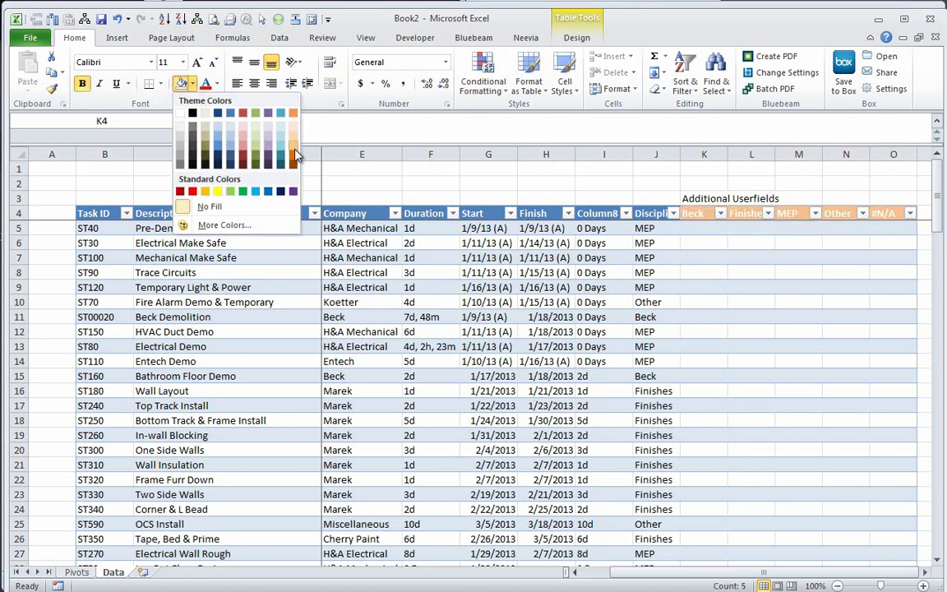
left_click(294, 164)
left_click(488, 183)
left_click(703, 229)
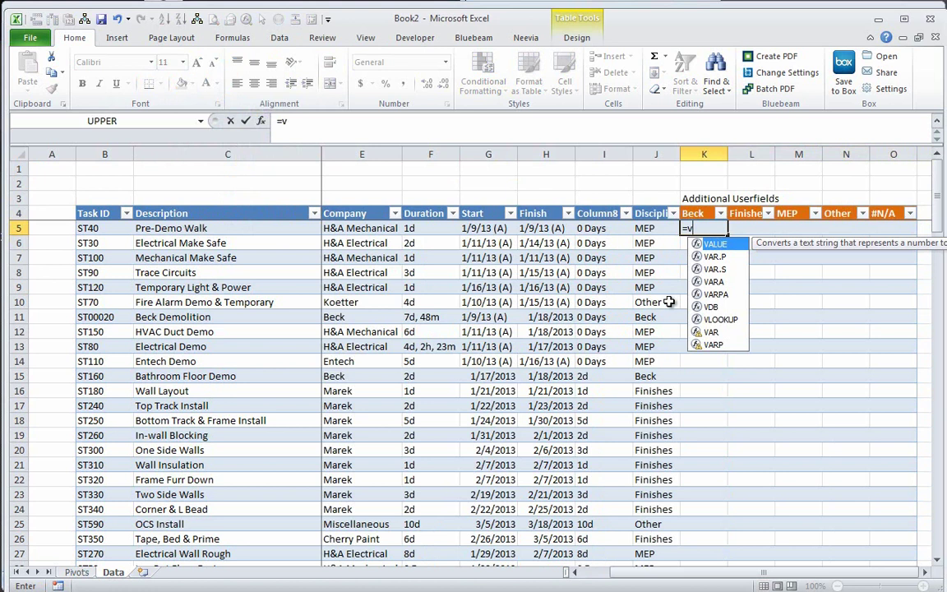
Start a VLOOKUP in K5 on the row's Task ID against the absolute Pivots range D5:I127
type("l")
key("Tab")
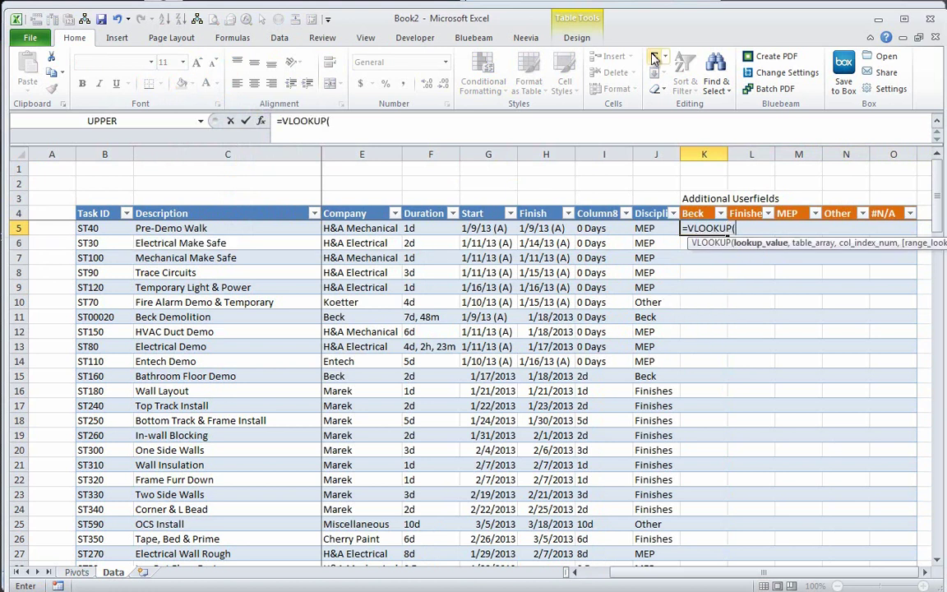
left_click(108, 231)
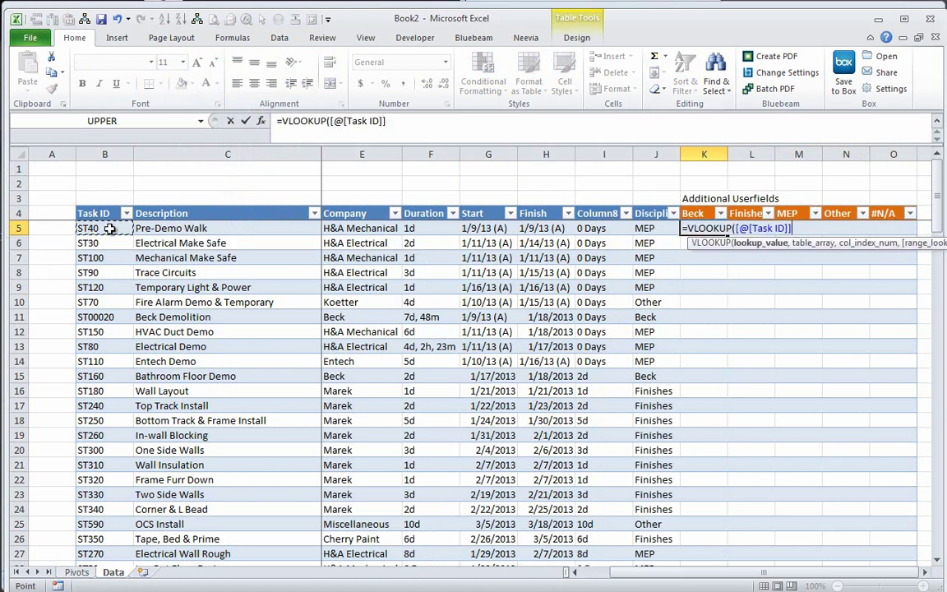
type(",")
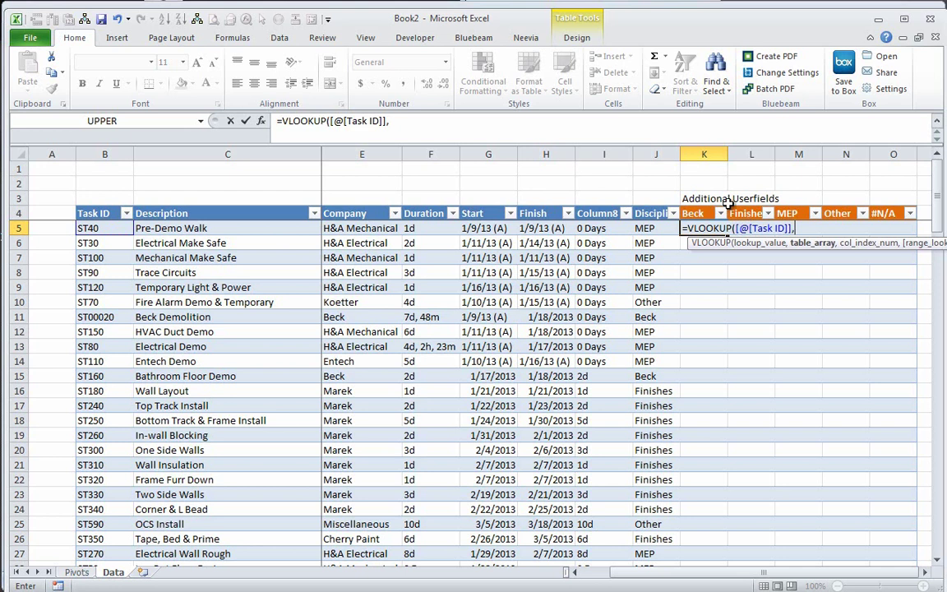
left_click(77, 571)
left_click_drag(237, 232, 493, 293)
key("ctrl+shift+Down")
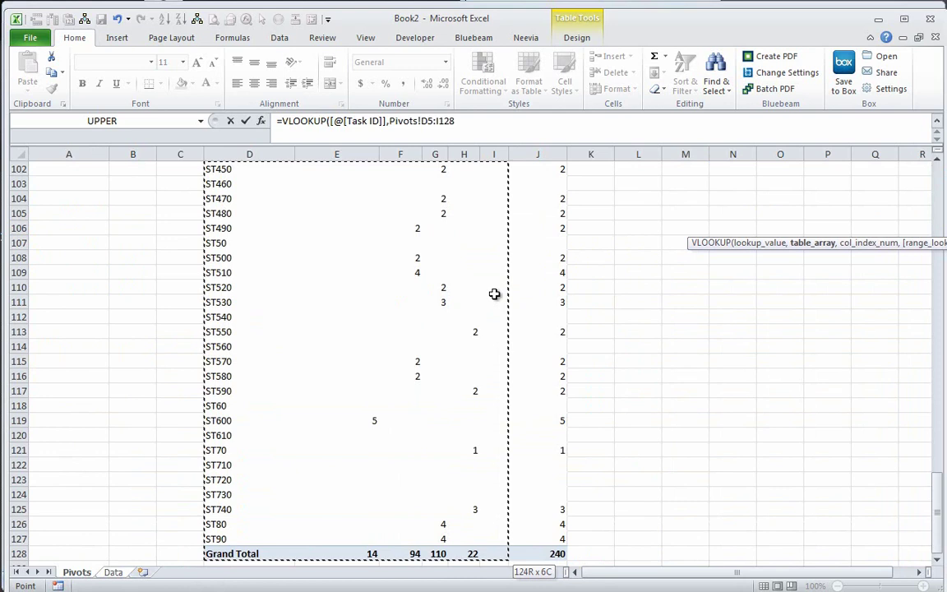
key("shift+Up")
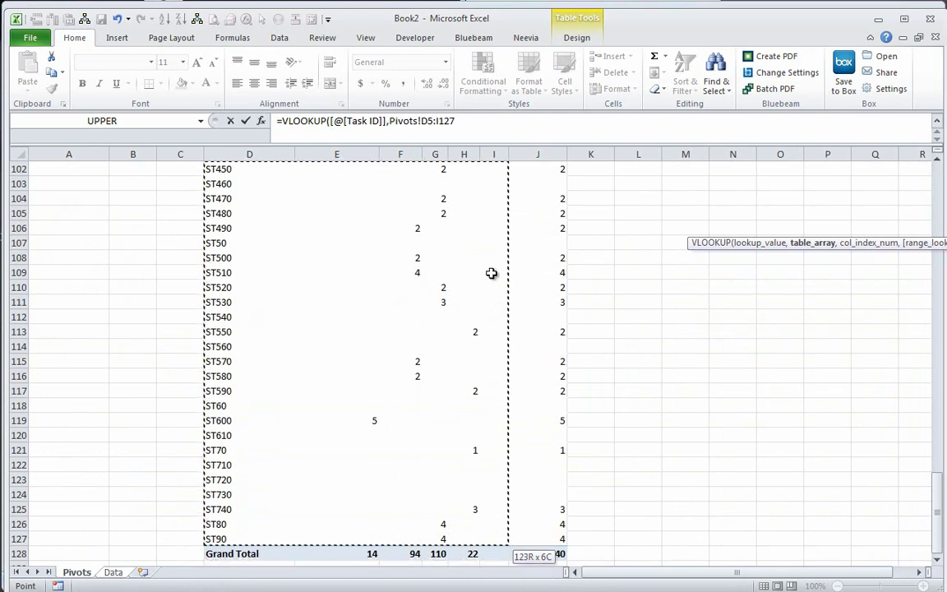
key("F4")
Finish the lookup with column index Data!K$2 and FALSE, then enter 2 in K2
left_click(567, 139)
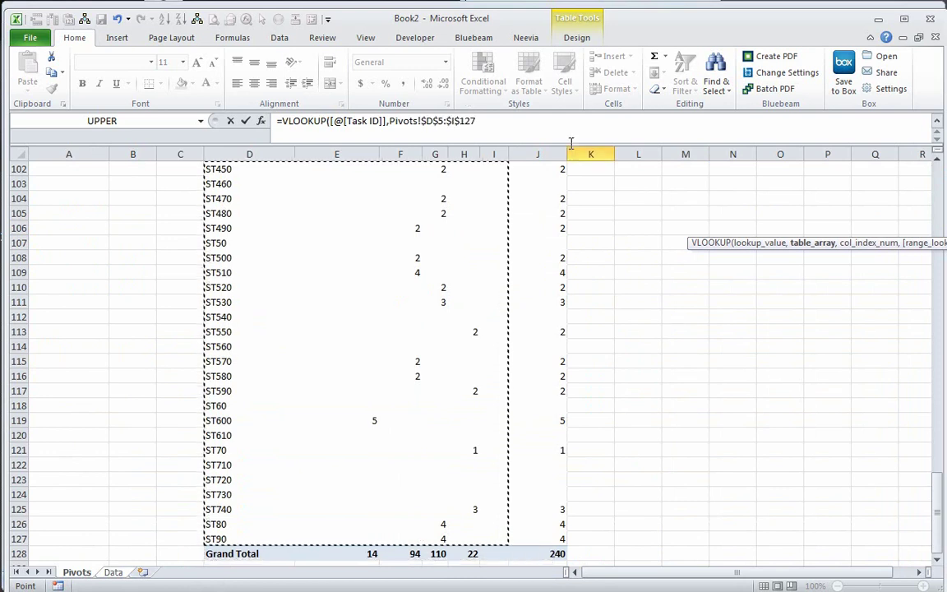
type(",")
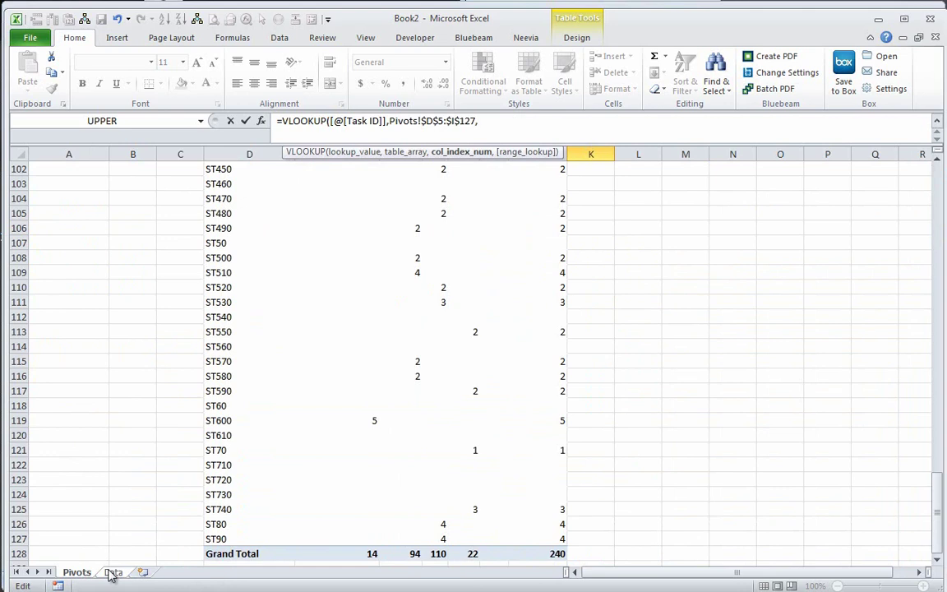
left_click(112, 572)
left_click(699, 182)
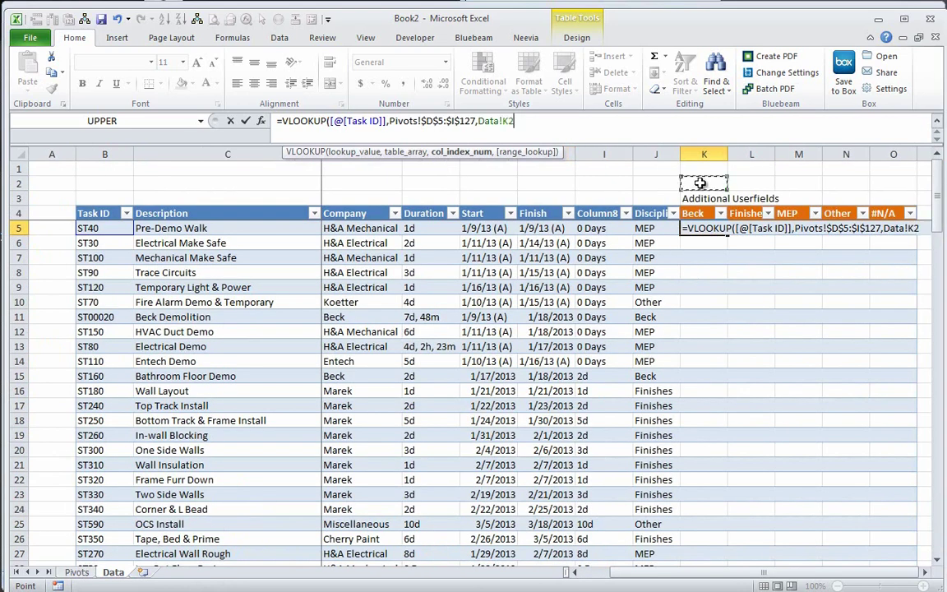
key("F4")
key("F4")
type(",")
key("Down")
key("Tab")
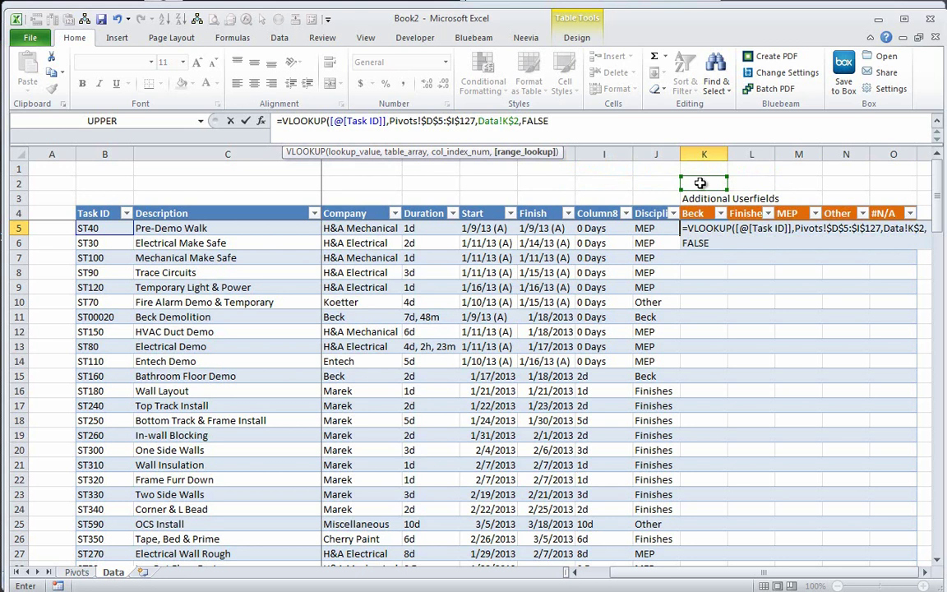
key("Return")
left_click(699, 183)
type("2")
key("Return")
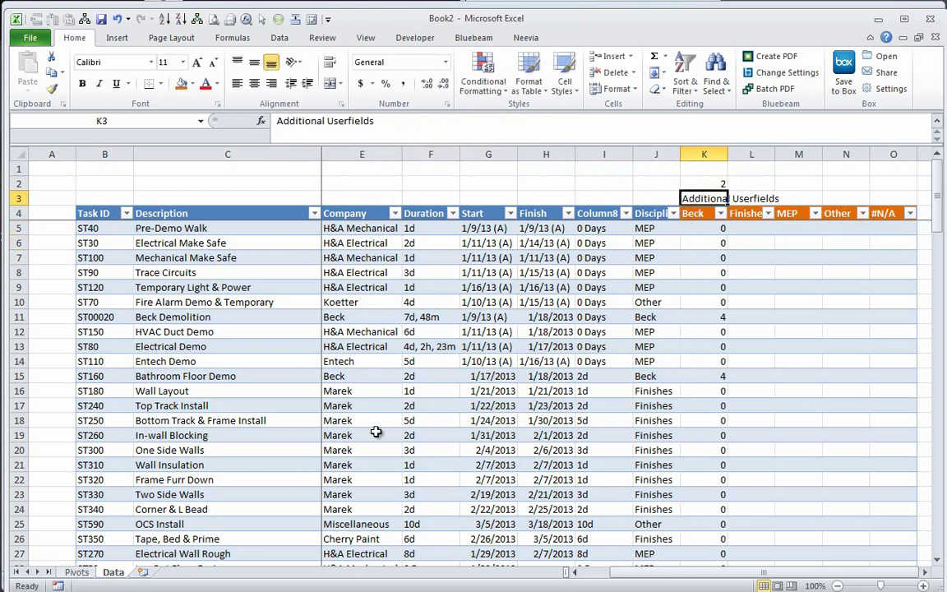
Fill K2:O2 with the column index series 2 to 6
left_click(77, 571)
scroll(229, 306, "up", 20)
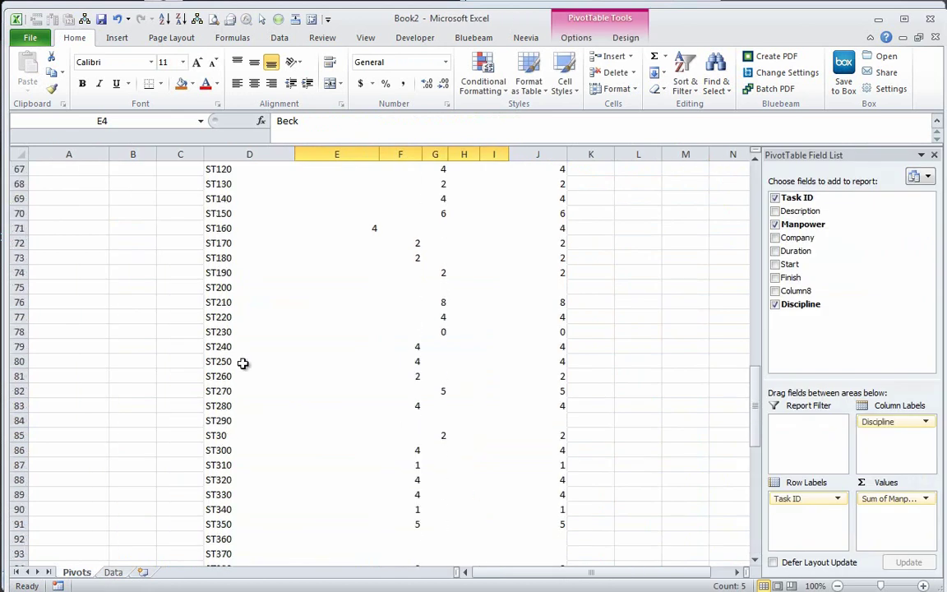
left_click(113, 571)
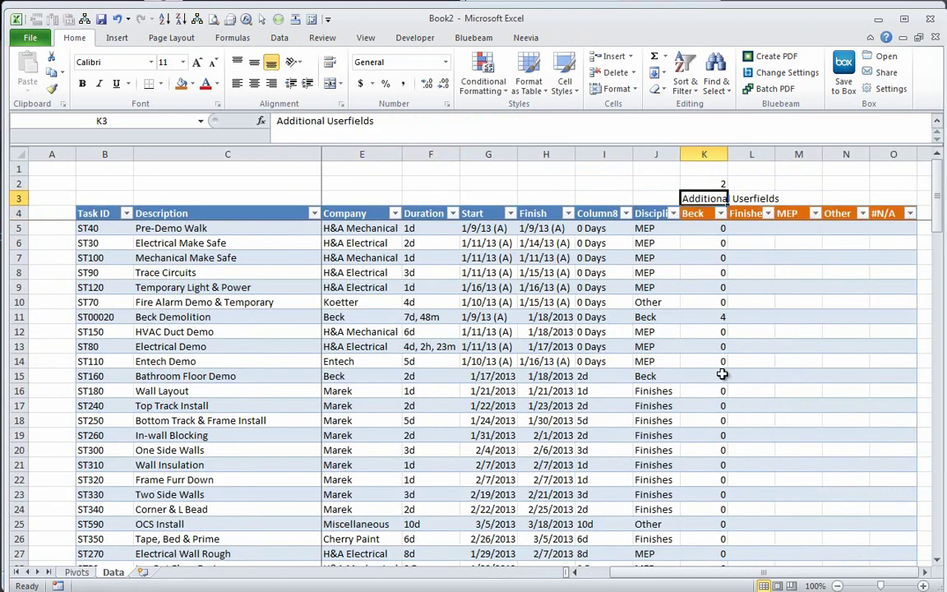
left_click(716, 184)
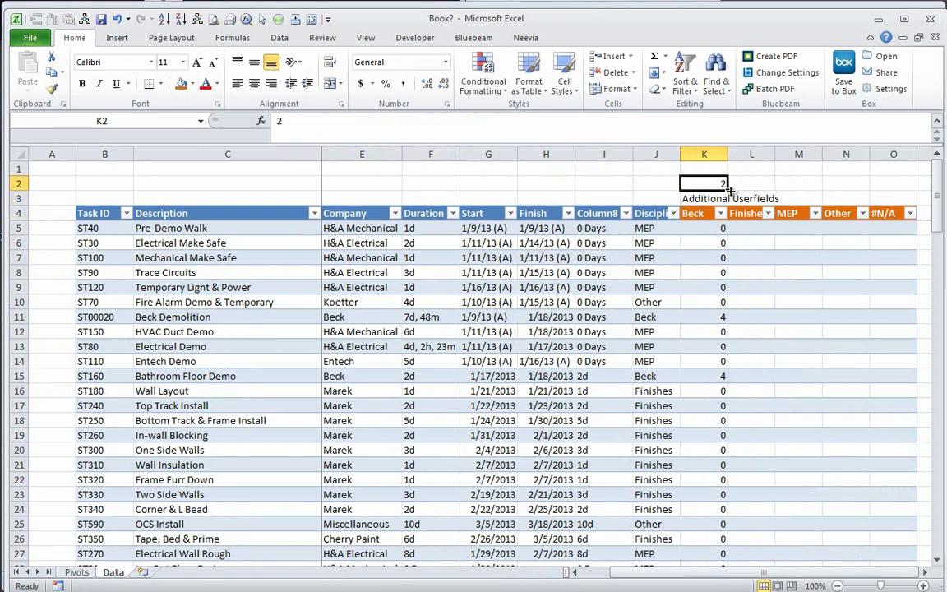
left_click_drag(728, 190, 836, 182)
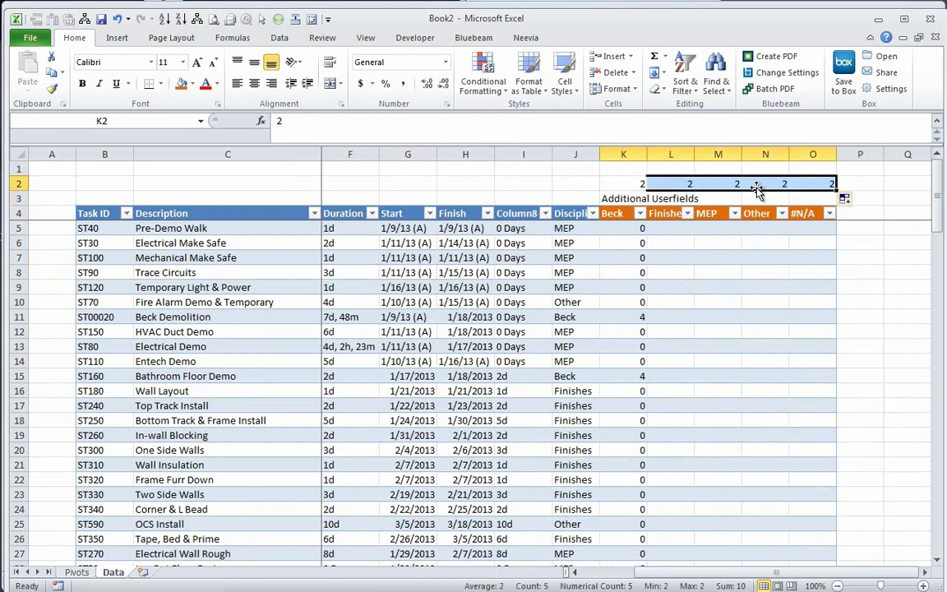
left_click(631, 185)
left_click_drag(646, 190, 826, 185)
Copy the K5 lookup across to O5 and compare the shifted references
left_click(668, 232)
left_click(640, 230)
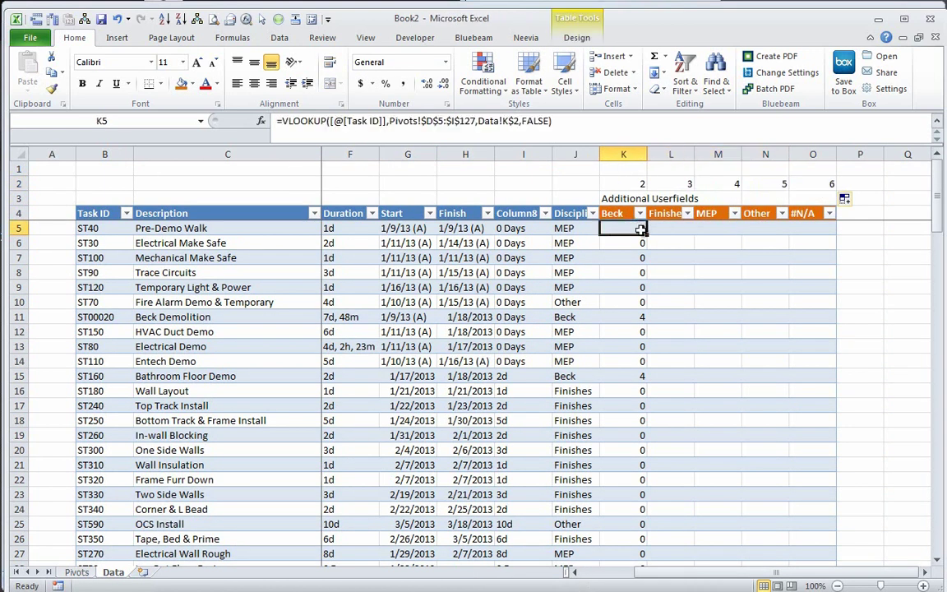
left_click_drag(648, 234, 820, 232)
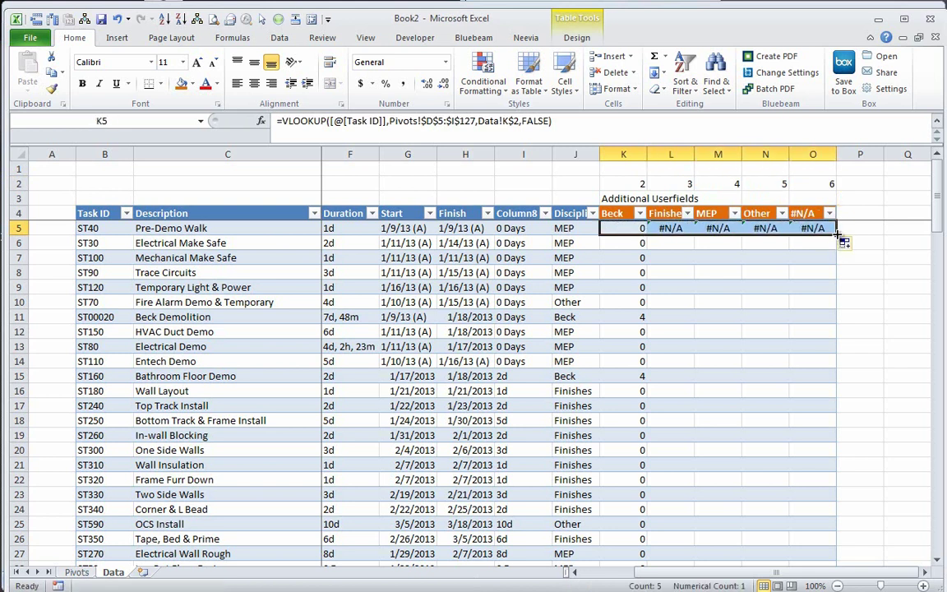
left_click(831, 231)
left_click(668, 231)
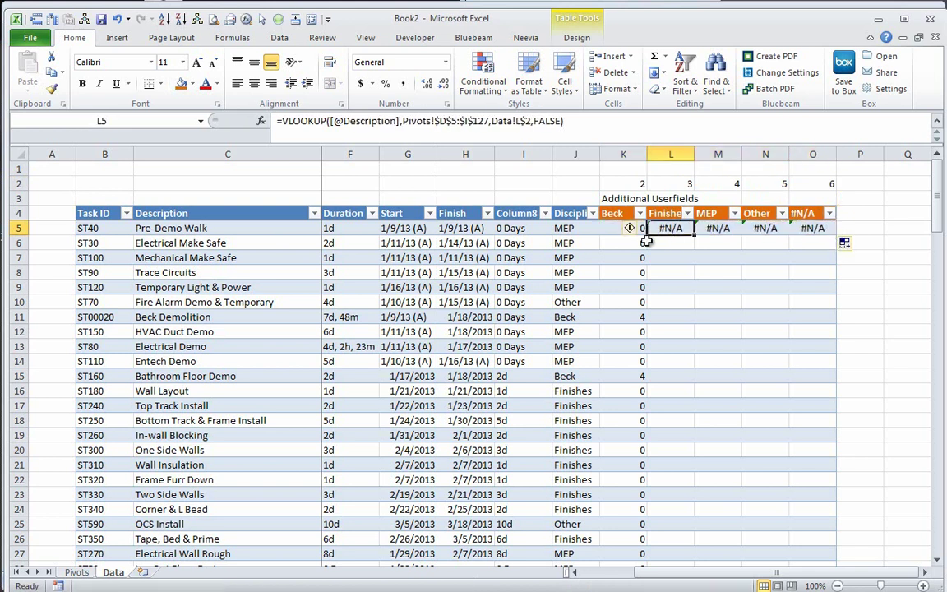
key("Left")
key("Right")
key("Left")
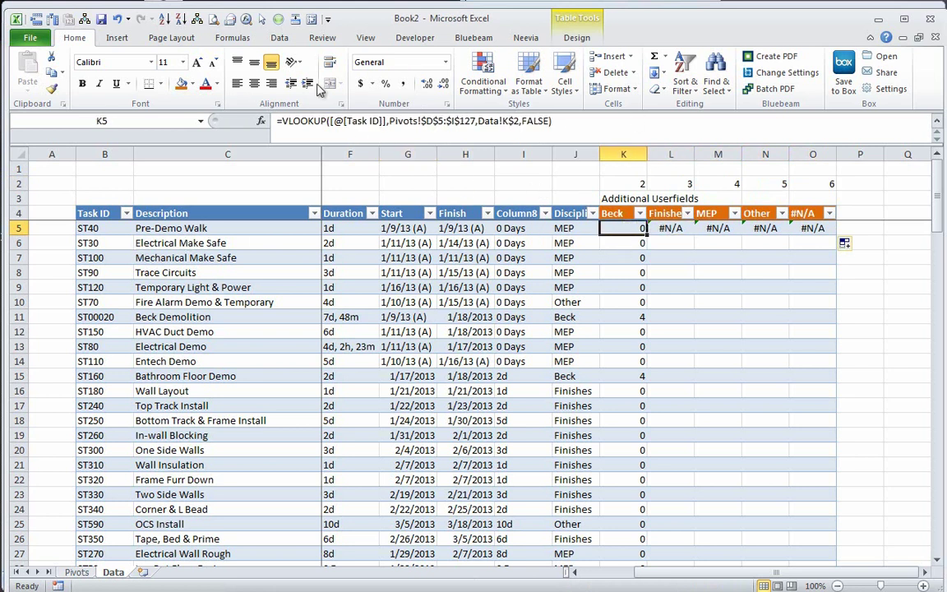
Change the K5 lookup value from the Task ID reference to $B5
left_click_drag(331, 121, 392, 130)
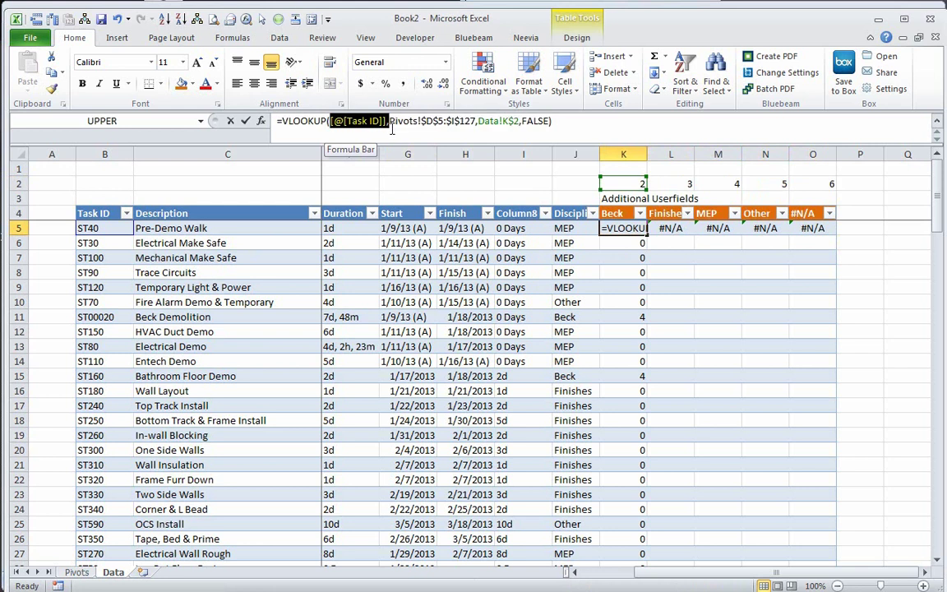
type("\\")
key("BackSpace")
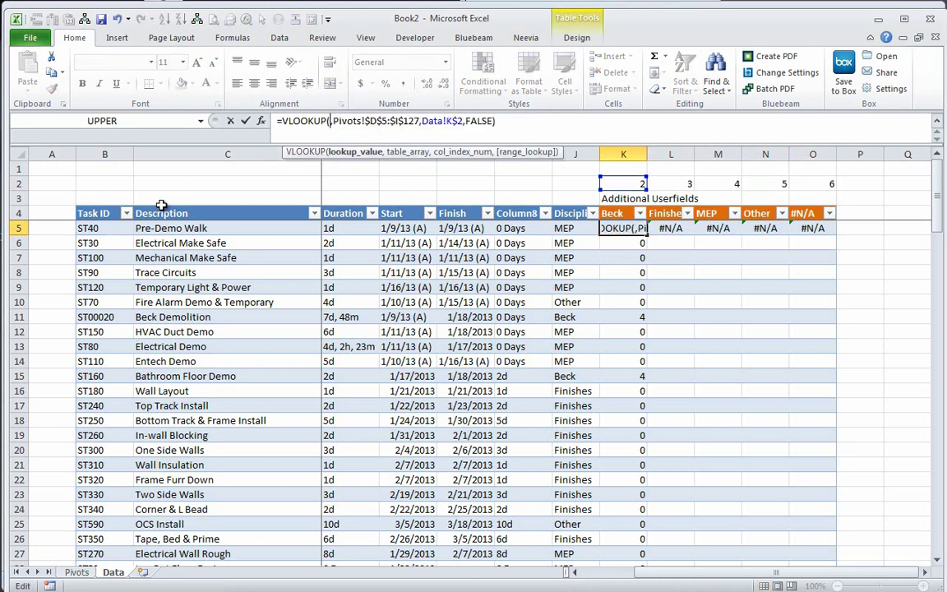
type("b5")
key("ctrl+Return")
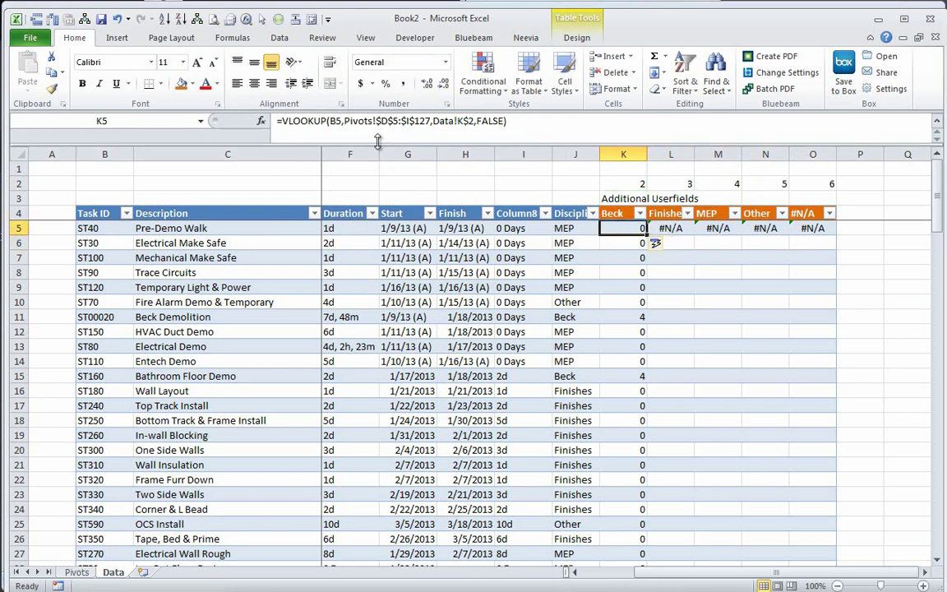
left_click(334, 121)
key("F4")
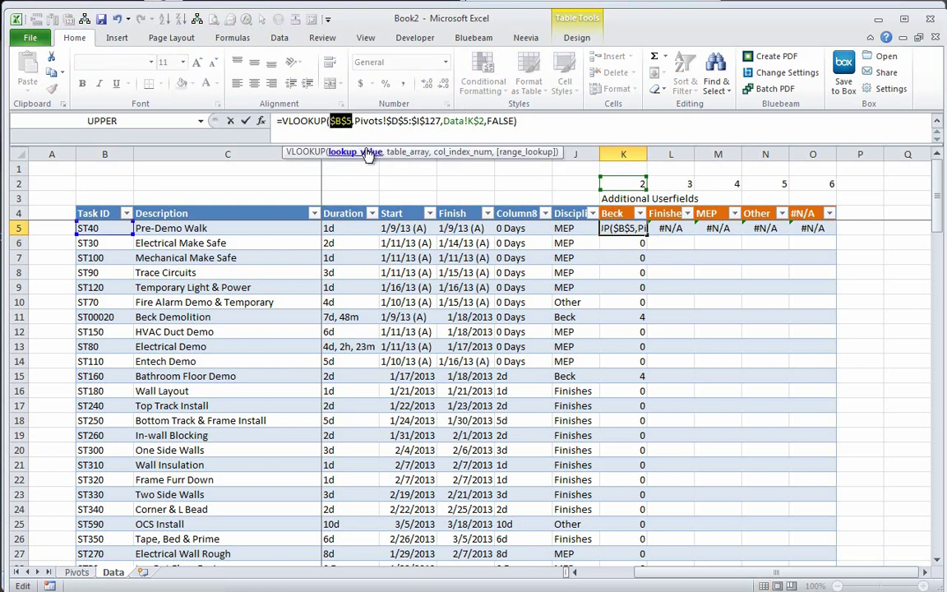
key("F4")
key("ctrl+Return")
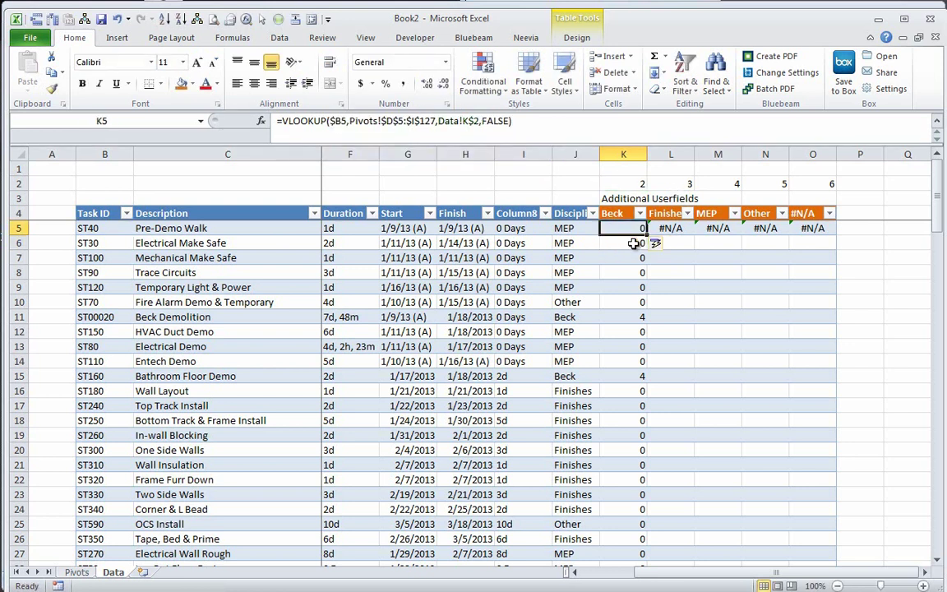
Copy the K5 lookup across row 5, undo the extra fill and delete O5's formula
double_click(646, 236)
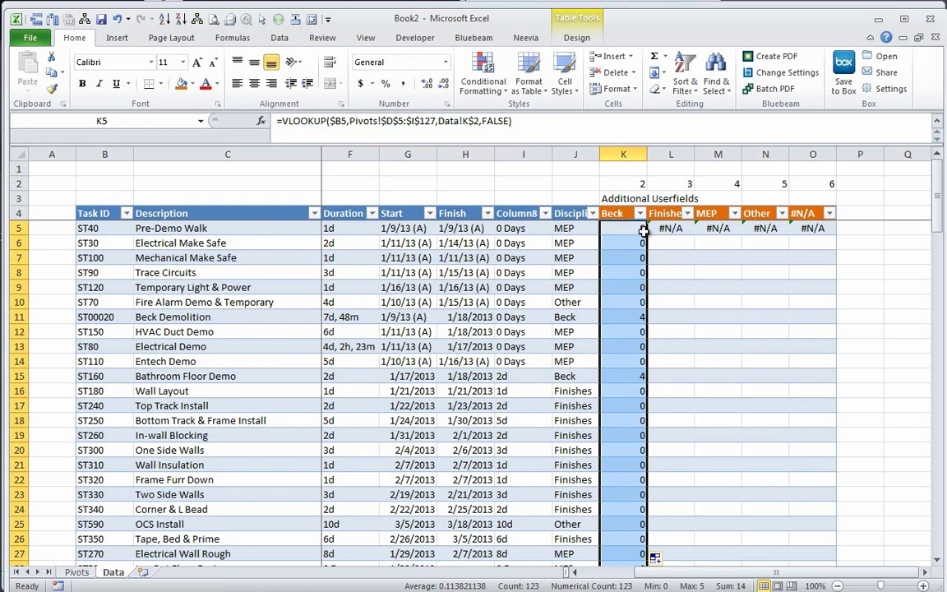
left_click(625, 228)
left_click_drag(646, 235, 802, 237)
left_click(813, 228)
key("ctrl+z")
left_click(783, 234)
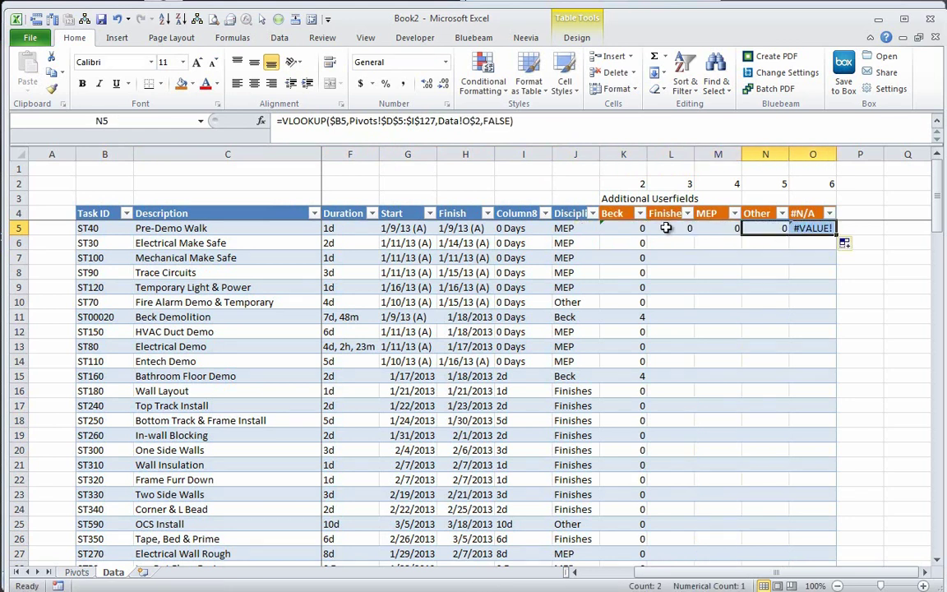
left_click(785, 229)
left_click(794, 228)
left_click(788, 228)
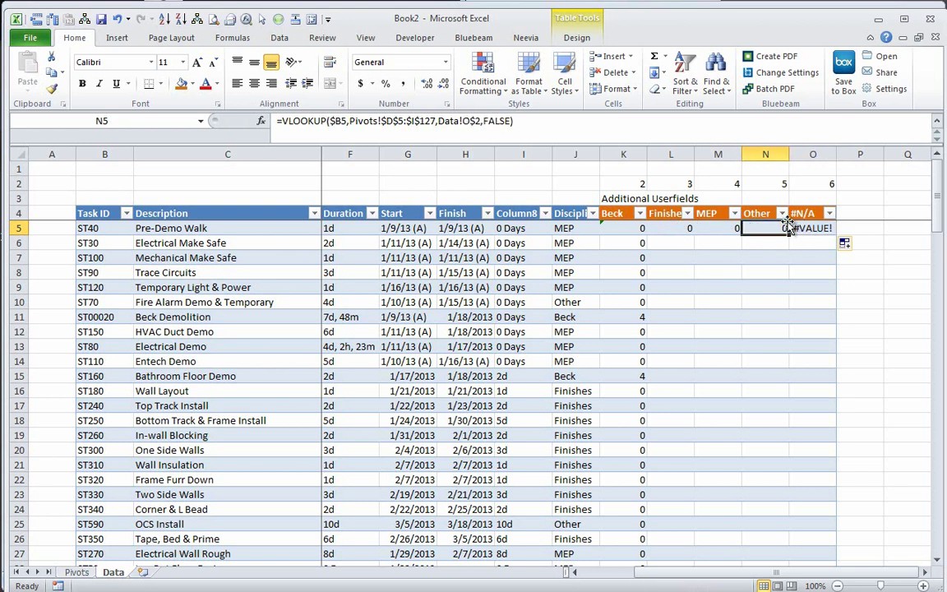
key("Left")
left_click(785, 224)
left_click(810, 228)
key("Delete")
left_click(781, 228)
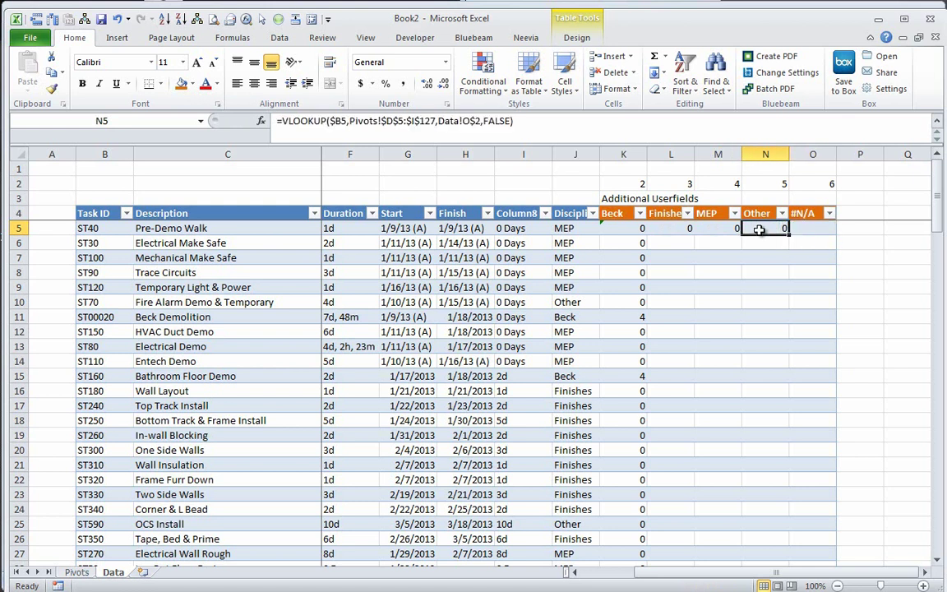
Fill the Beck to Other lookups down K5:N127 and spot-check the MEP values
left_click_drag(623, 230, 788, 237)
key("ctrl+shift+Down")
key("ctrl+d")
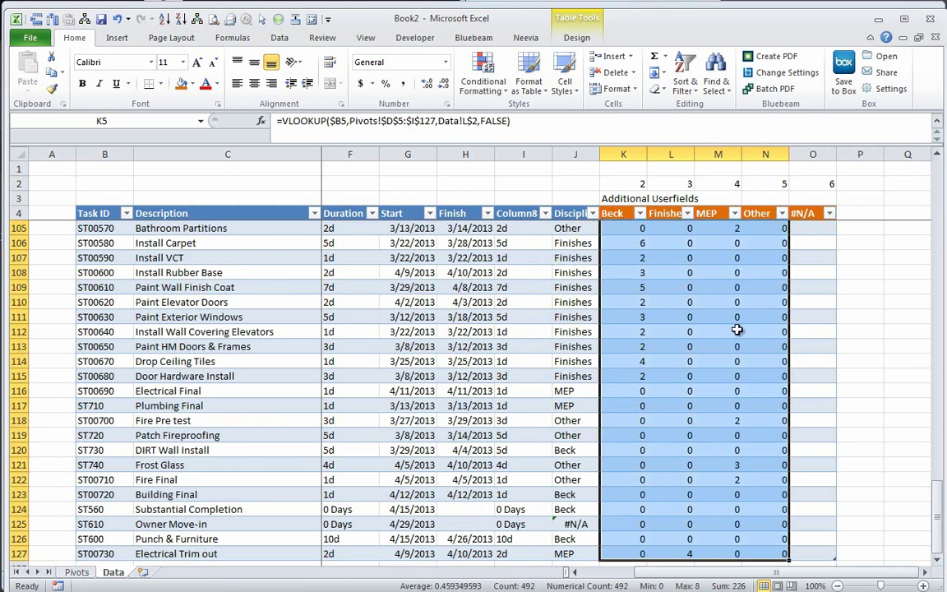
left_click(723, 346)
scroll(698, 387, "down", 6)
scroll(723, 400, "up", 11)
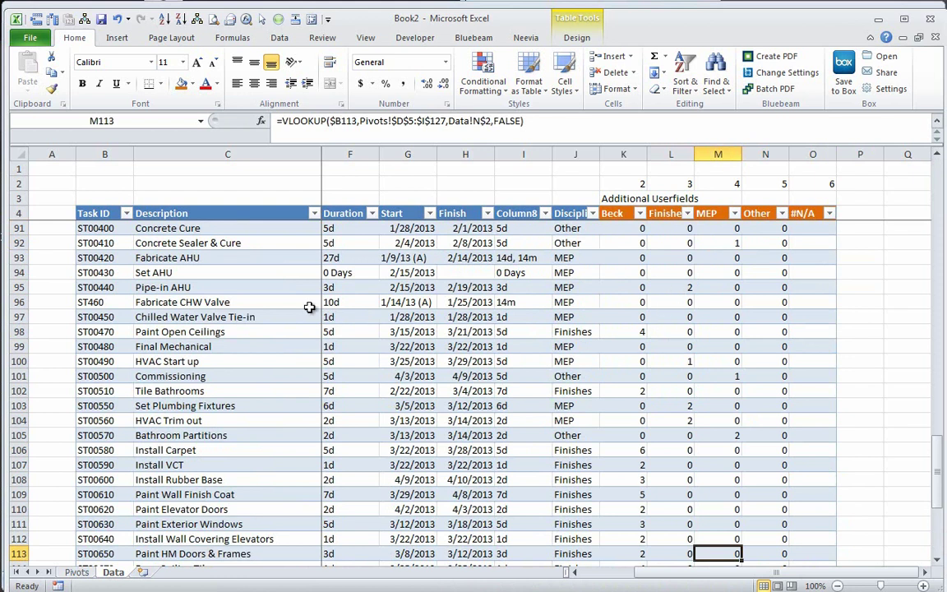
left_click(714, 376)
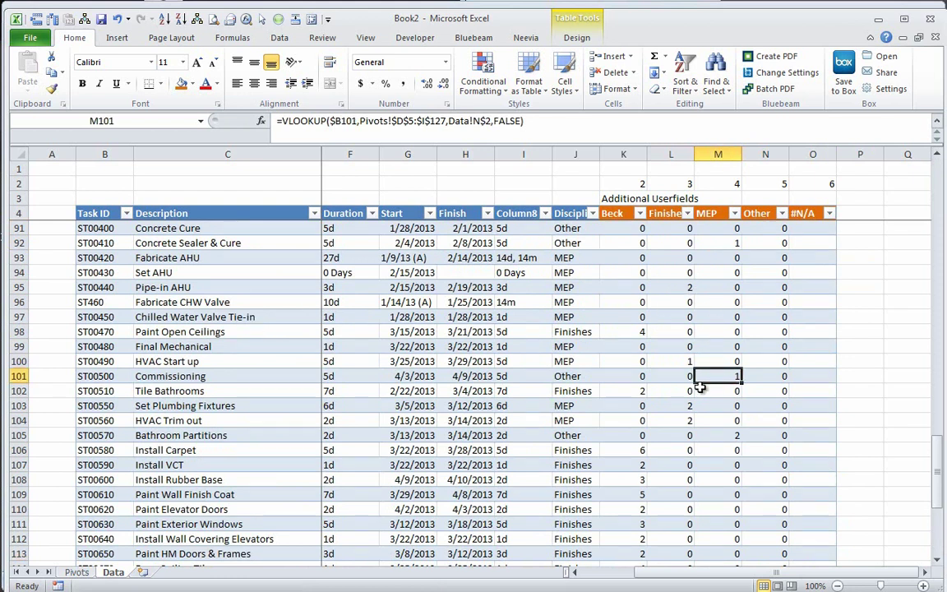
Check Commissioning's manpower of 1 against its Finishes, MEP and Other lookups, then return to K5
left_click(292, 379)
key("Right")
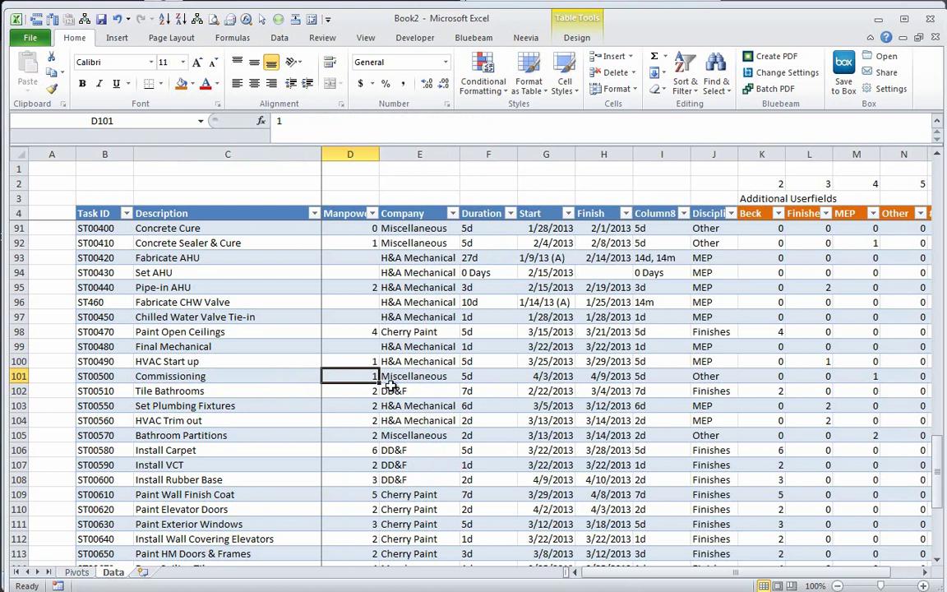
key("Right")
key("Right")
key("Right")
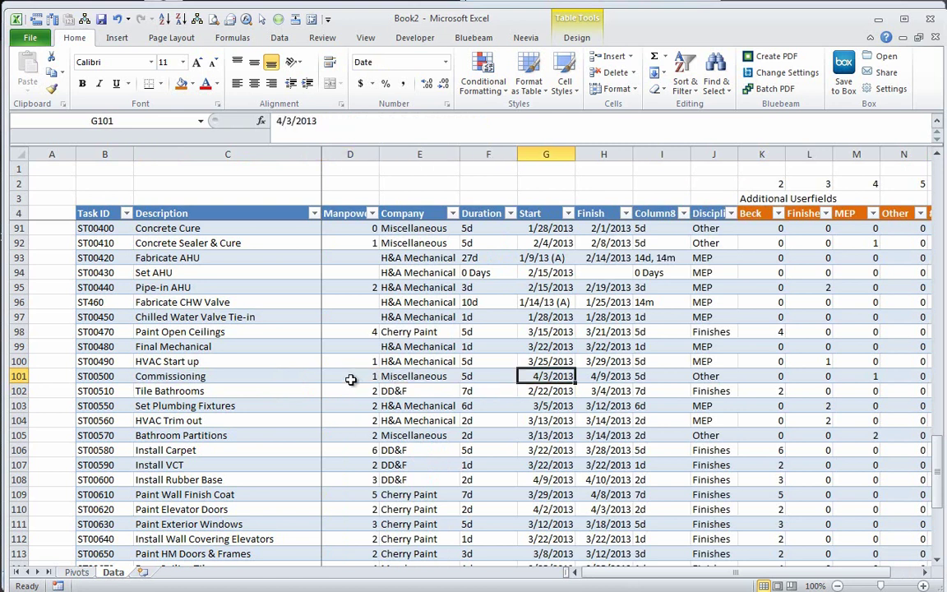
left_click(350, 379)
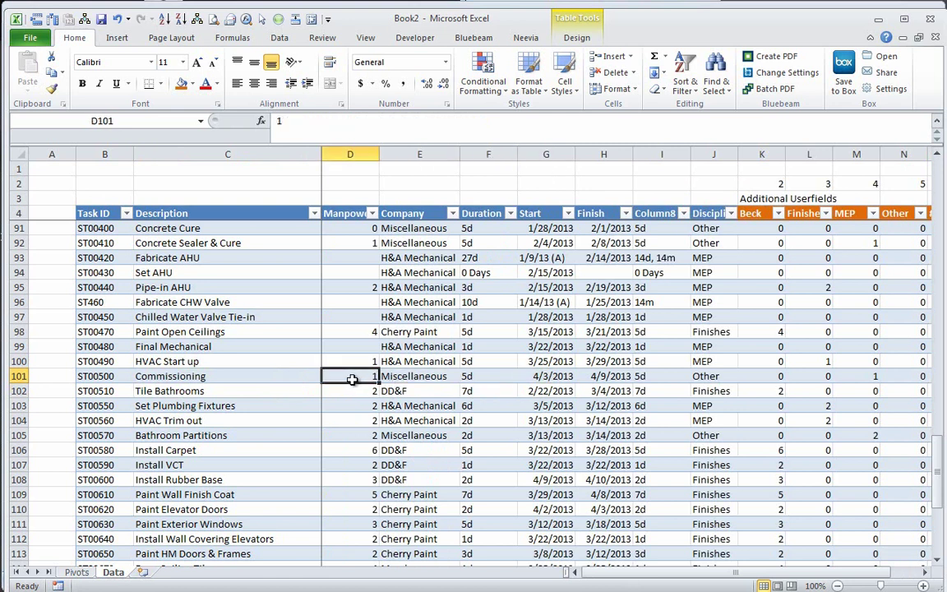
key("Right")
key("Right")
key("Right")
key("Right")
key("Right")
key("Right")
key("Right")
key("Right")
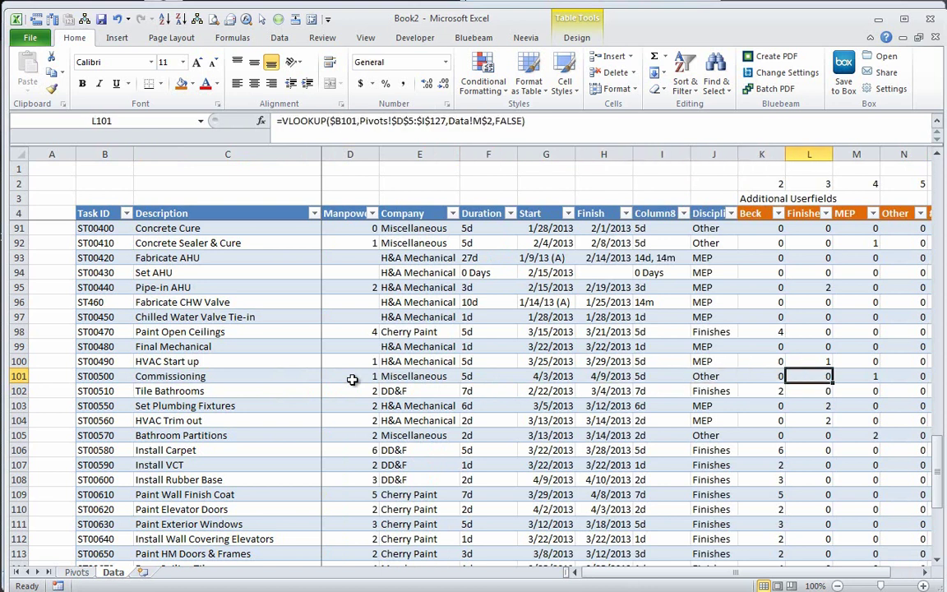
key("Right")
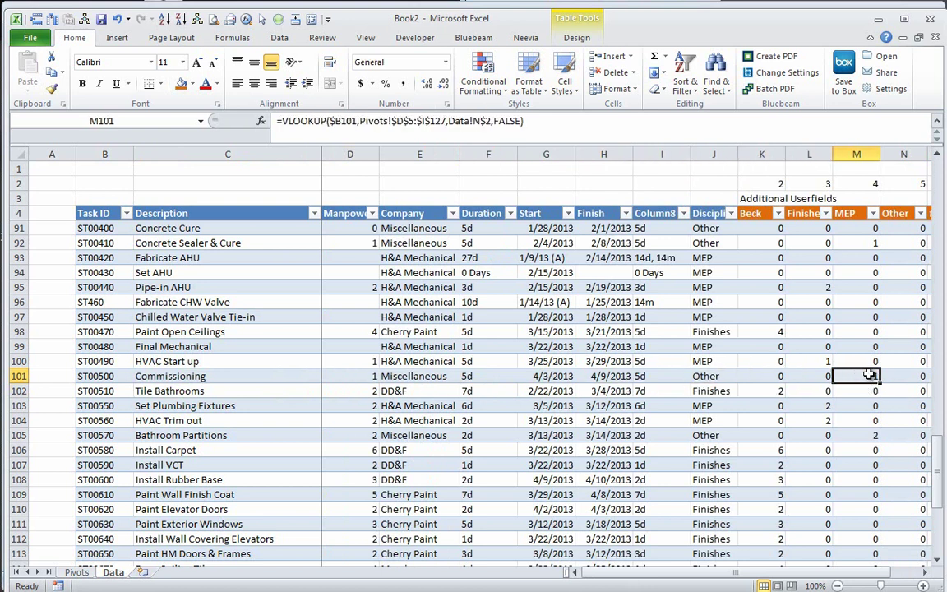
key("Right")
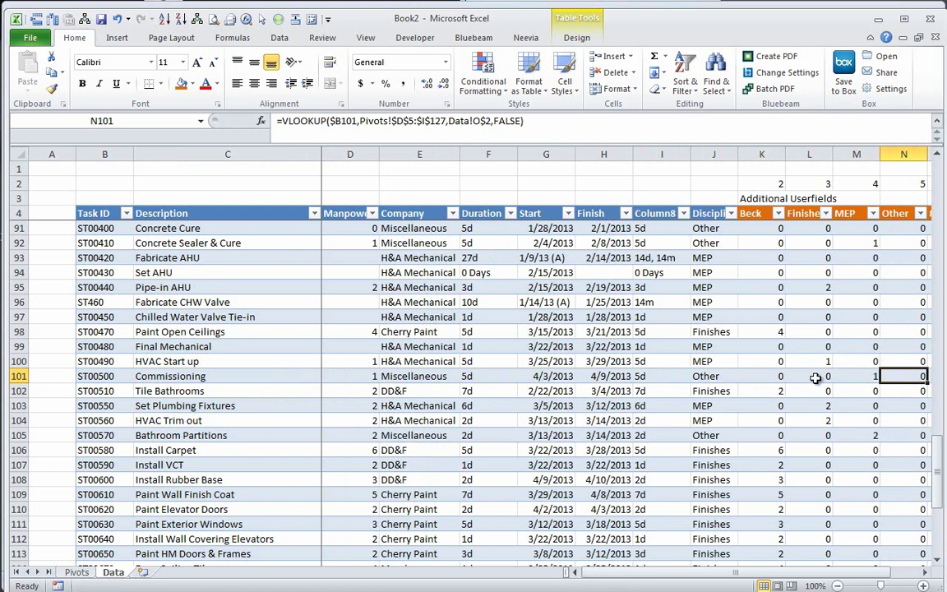
key("F5")
type("K5")
key("Return")
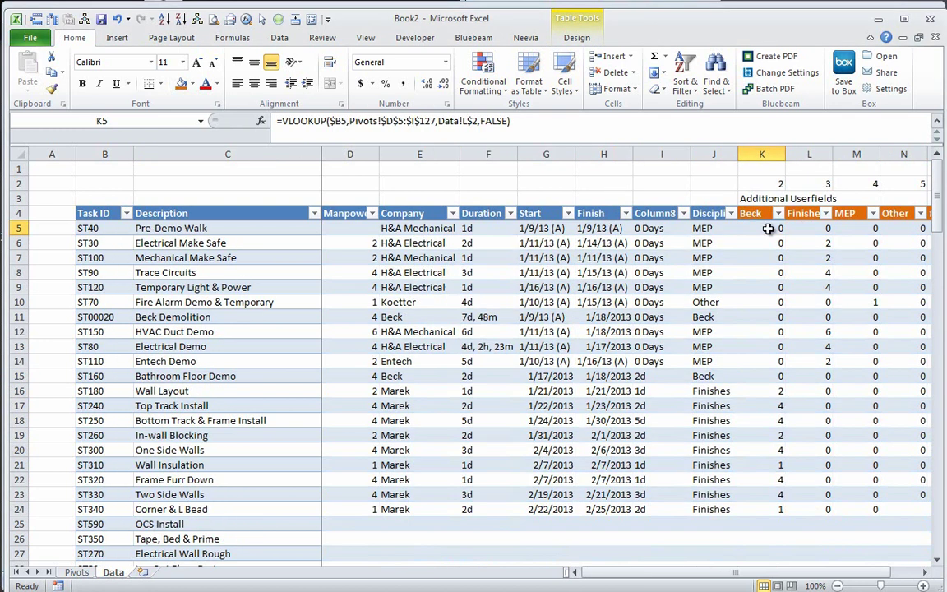
Point K5's lookup at column number K$2, then fill it across to N5 and down to row 127
double_click(770, 228)
left_click_drag(810, 191, 762, 189)
key("Return")
left_click(780, 232)
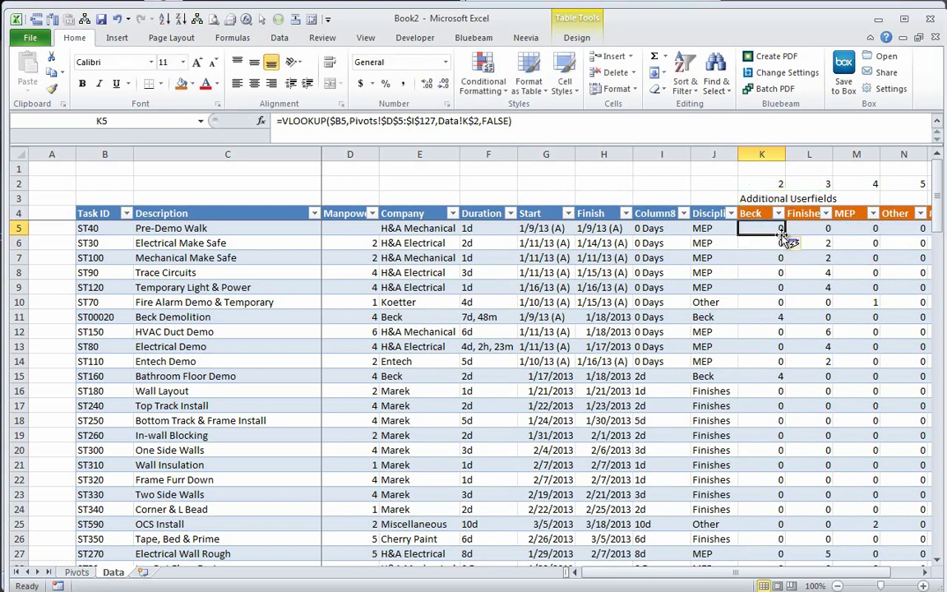
left_click_drag(784, 236, 738, 231)
key("ctrl+shift+Down")
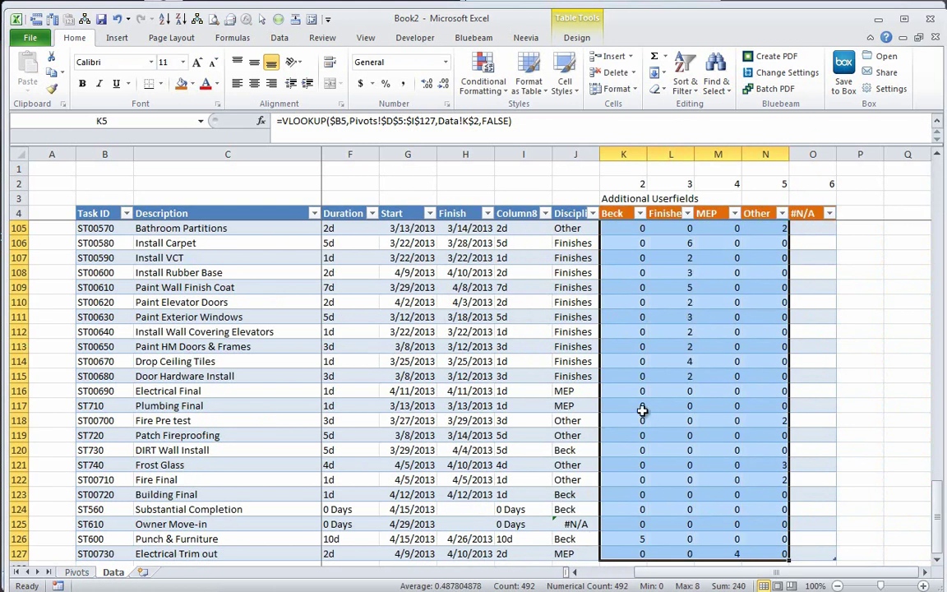
Spot-check lookup results for Electrical OH Inspection, Ceilings - Acoustic and Lobby Ceiling - rock
left_click(637, 405)
scroll(620, 362, "up", 9)
left_click(316, 347)
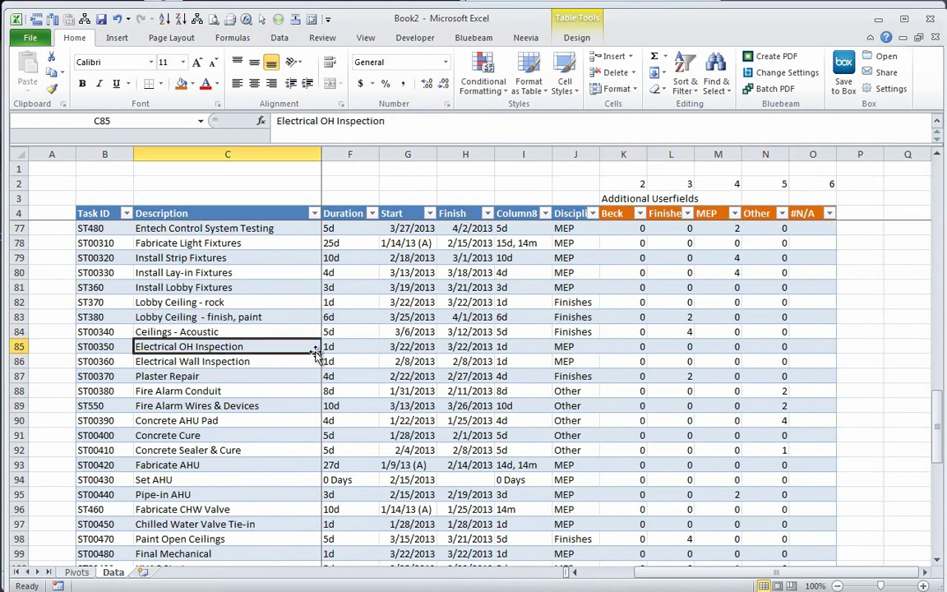
key("Right")
left_click(427, 335)
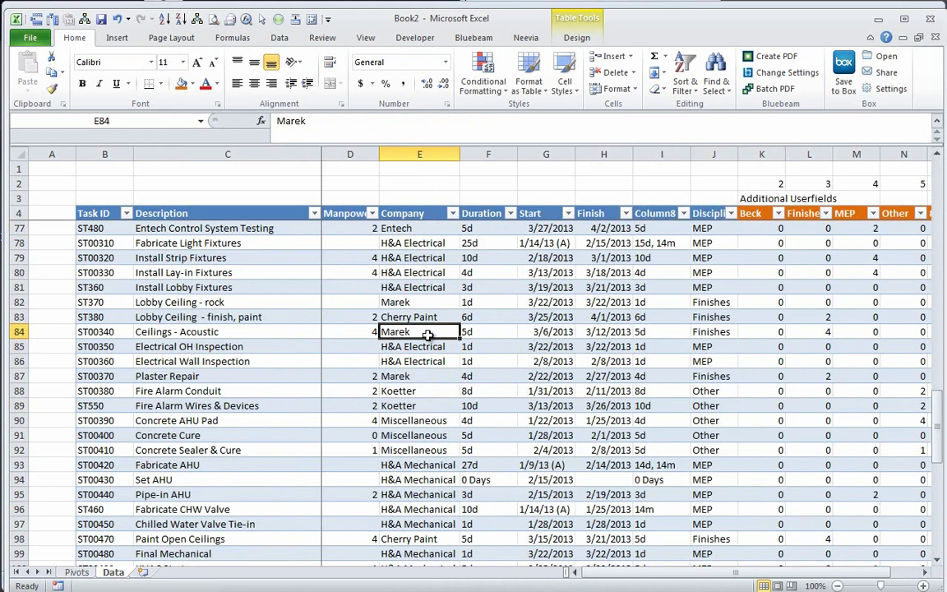
left_click(814, 331)
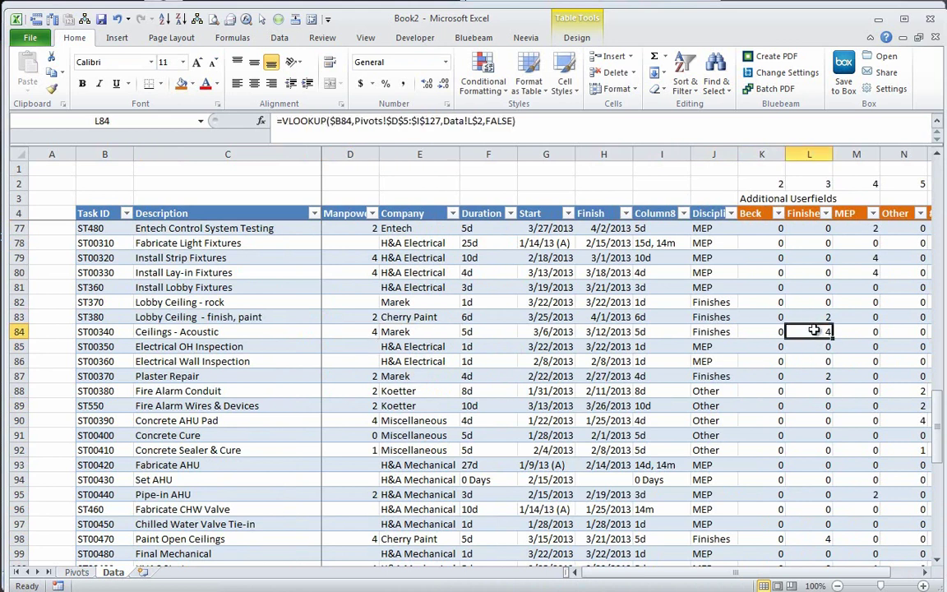
left_click(809, 302)
Verify the Core Floor Drain company and the Sanitary Work 17th Floor discipline values
scroll(802, 302, "up", 9)
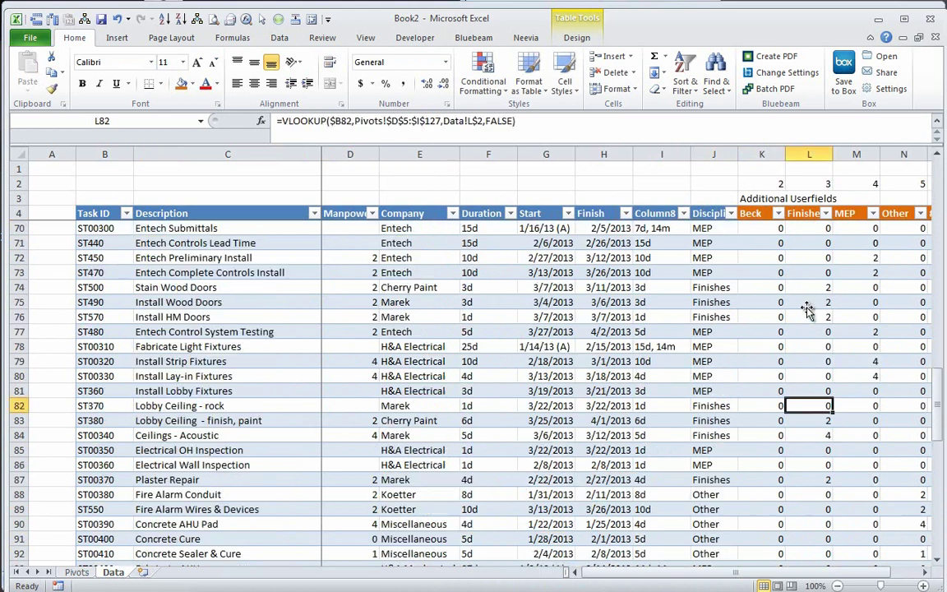
scroll(464, 221, "up", 9)
left_click(393, 361)
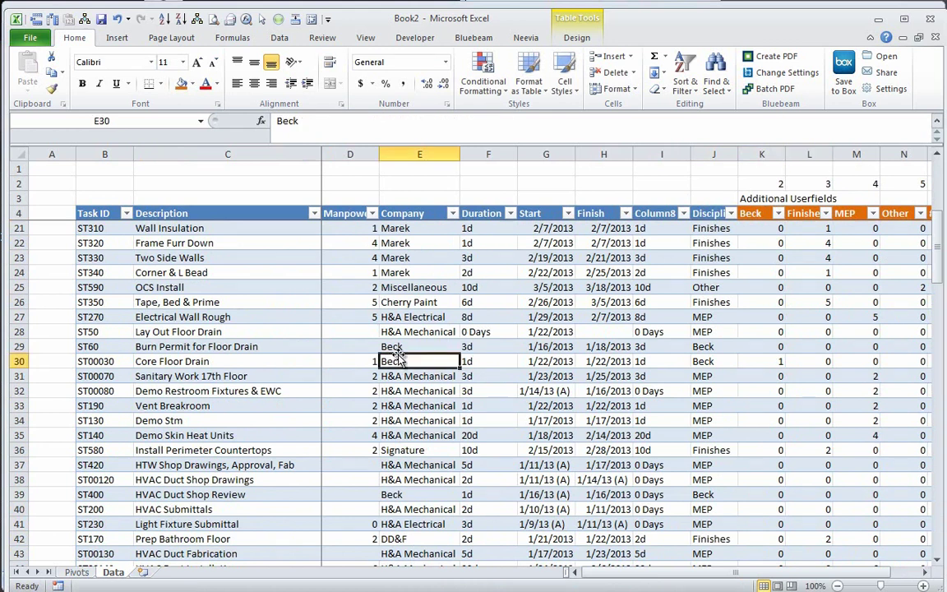
left_click(778, 378)
key("Right")
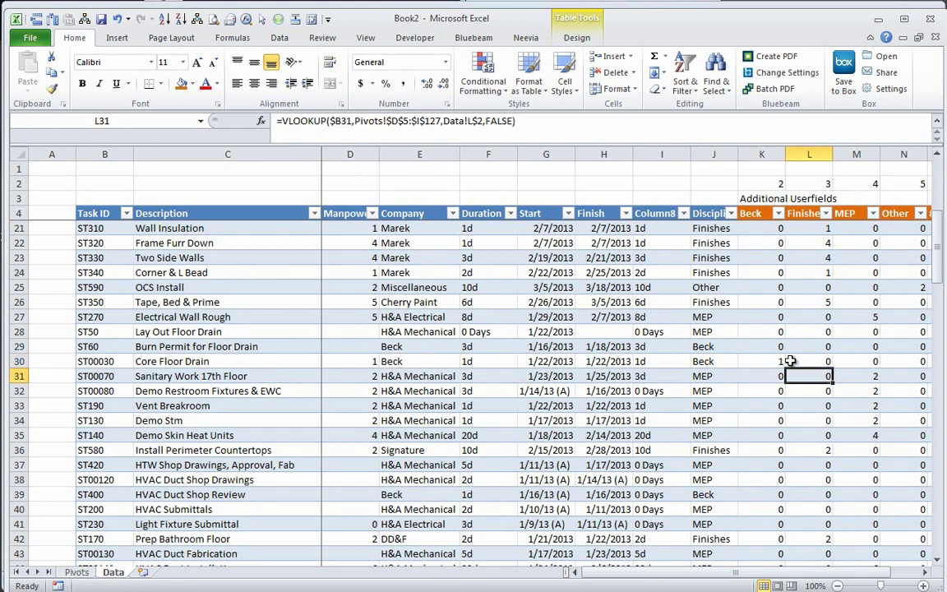
key("Right")
key("Right")
key("Right")
key("Right")
Cancel the workbook save and check the Core Floor Drain and Burn Permit values before returning to Synchro
key("ctrl+s")
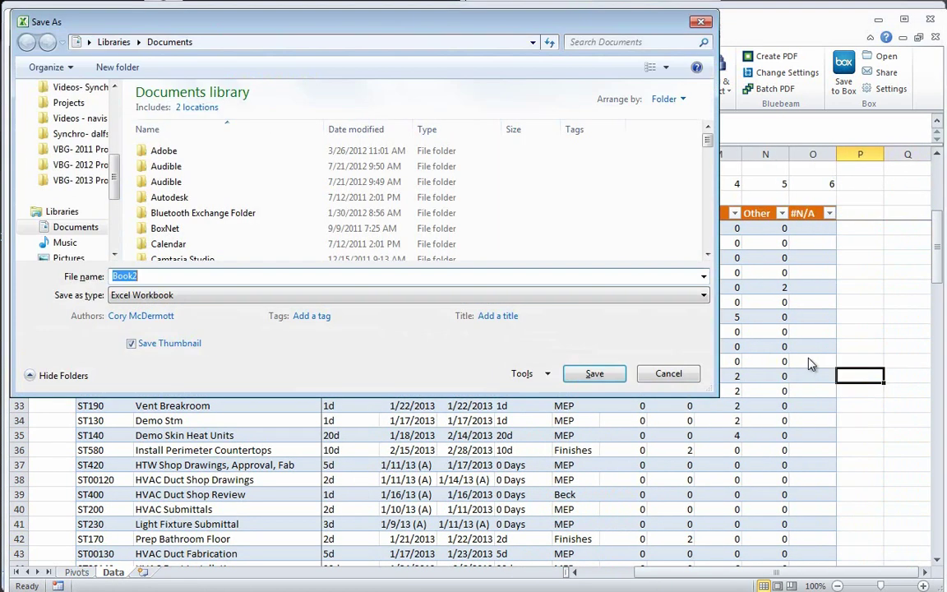
left_click(674, 373)
left_click(672, 361)
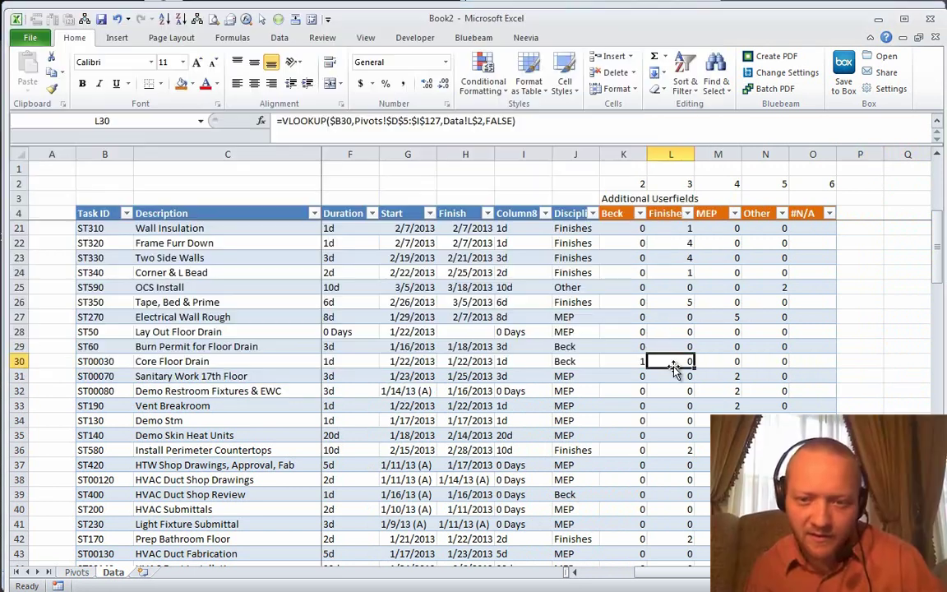
left_click(617, 345)
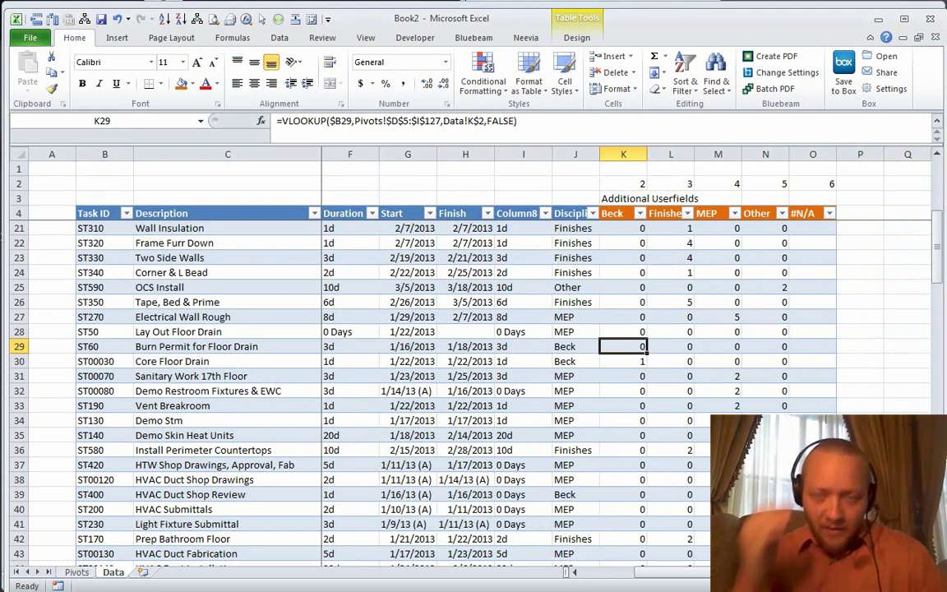
key("alt+Tab")
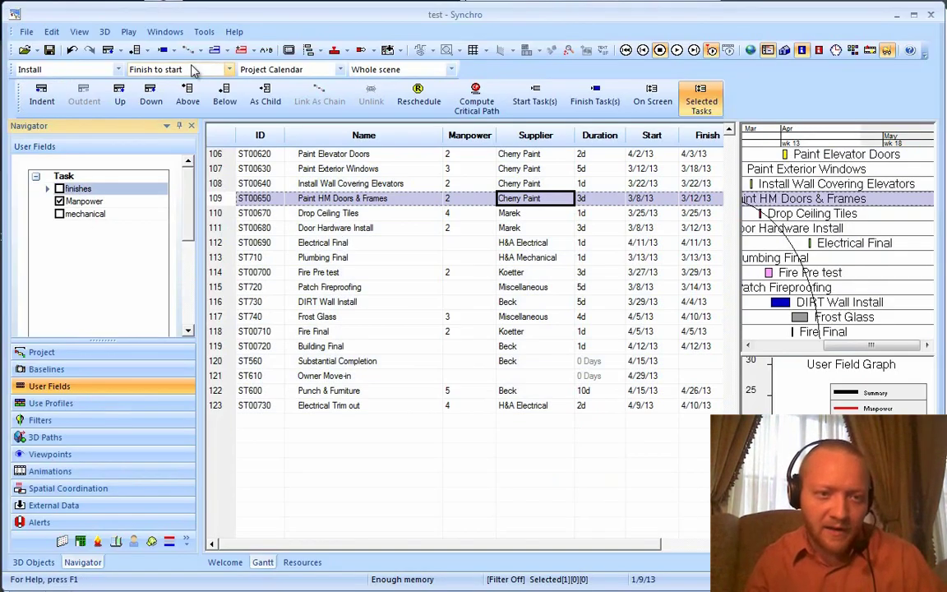
Add a new task user field named Other
right_click(101, 277)
left_click(150, 286)
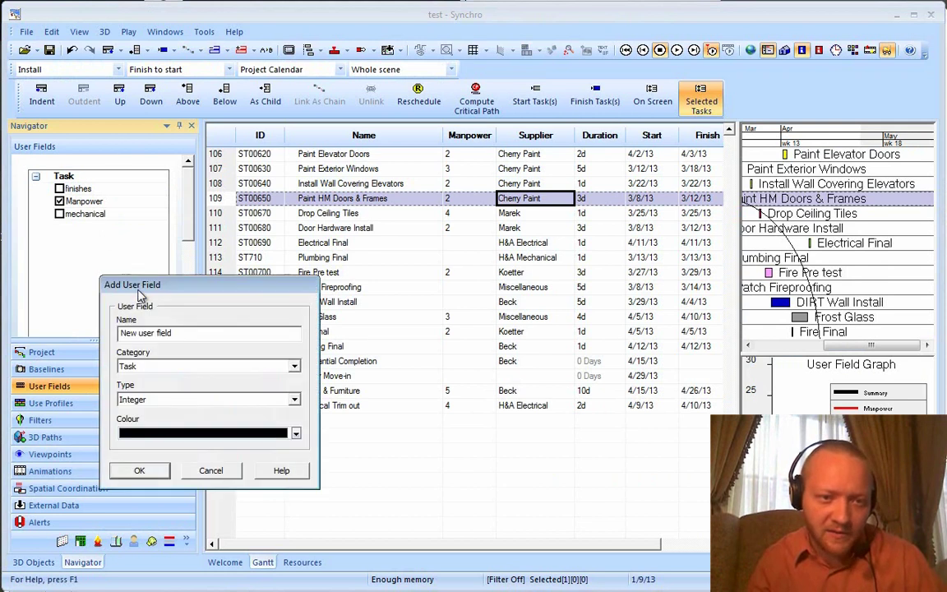
left_click_drag(198, 335, 114, 337)
type("Other")
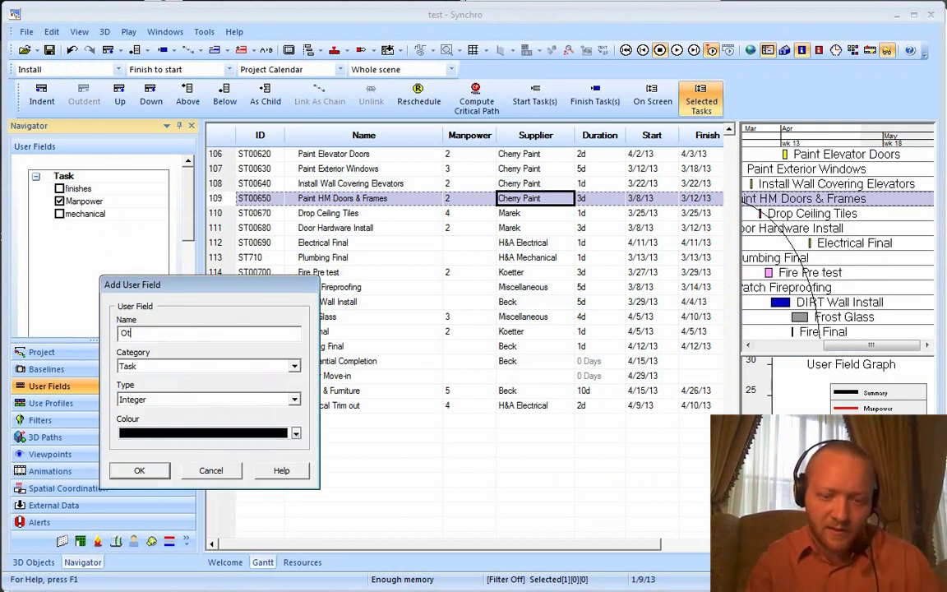
key("Return")
Add a second task user field named Beck
right_click(81, 251)
left_click(111, 286)
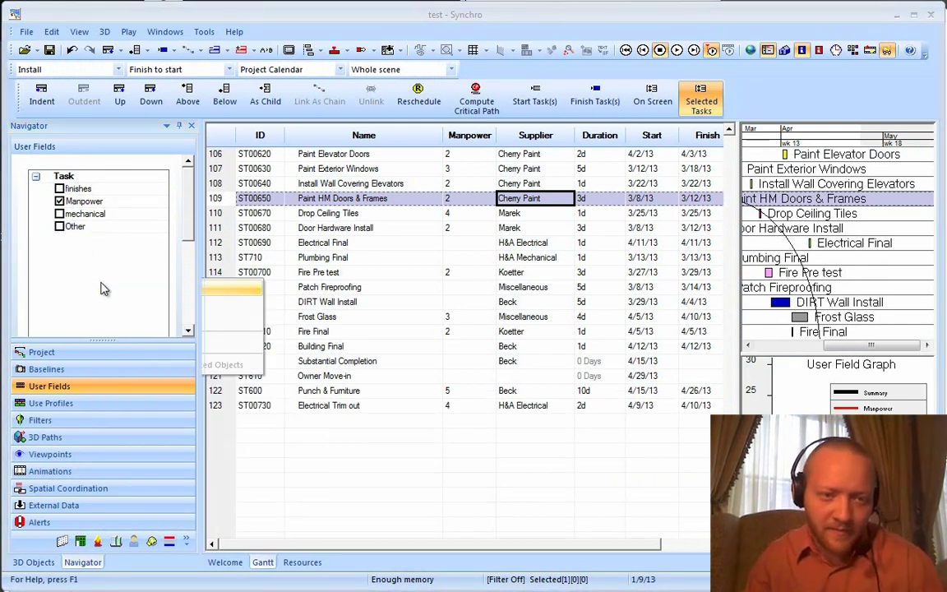
left_click_drag(167, 335, 83, 339)
type("Beck")
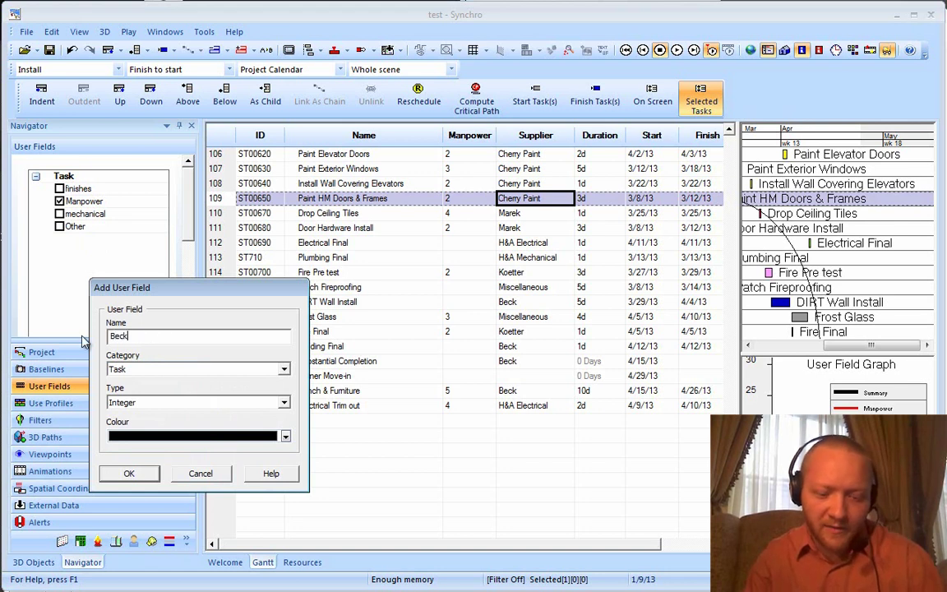
key("Return")
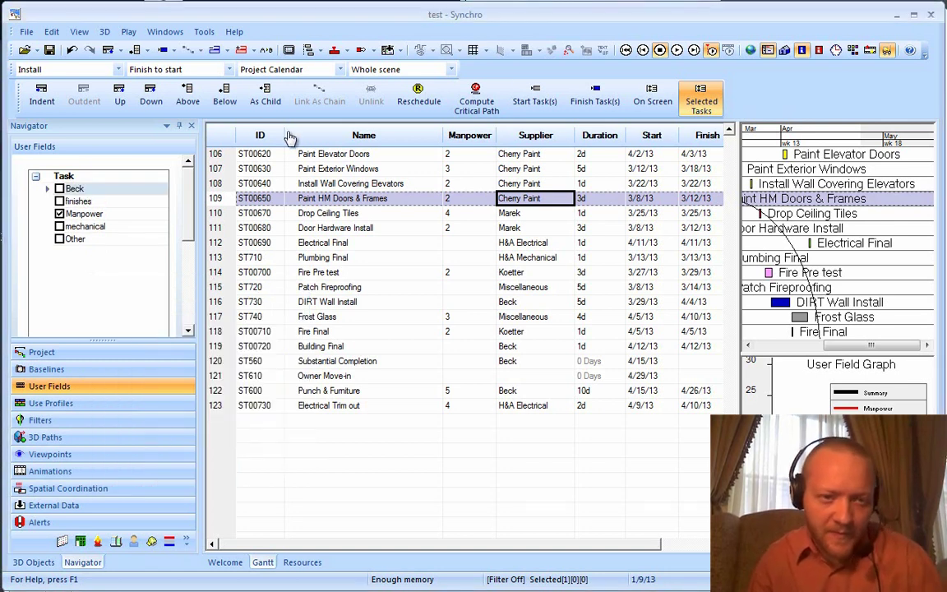
left_click_drag(490, 546, 544, 547)
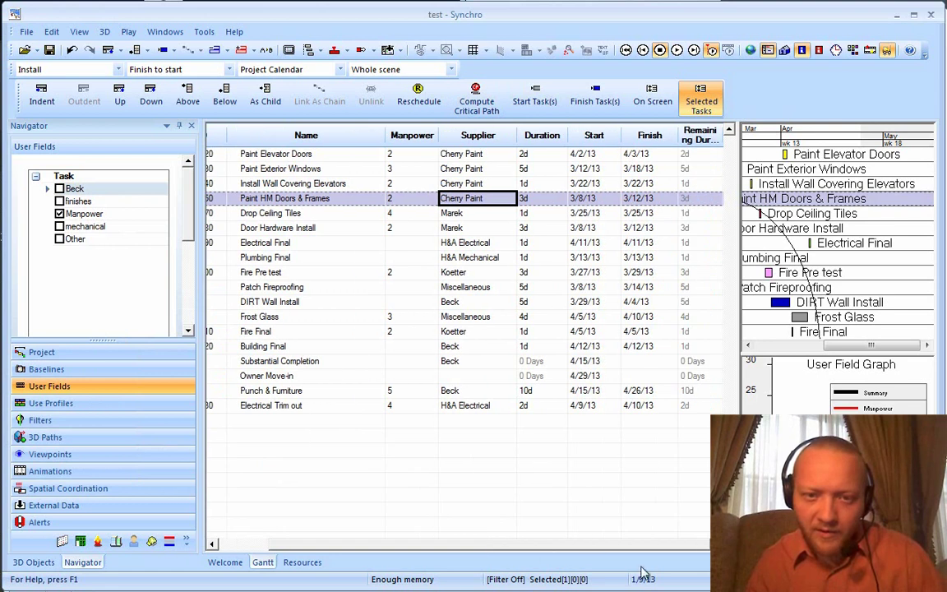
Add Beck, finishes, mechanical and Other to Selected Columns in Customize Columns and apply
right_click(617, 134)
left_click(665, 239)
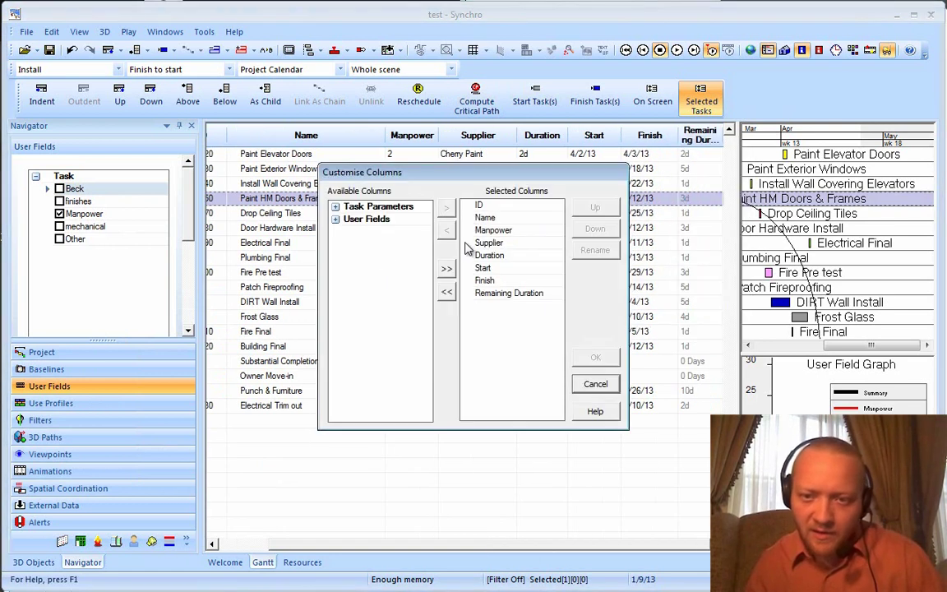
left_click(335, 218)
left_click(363, 232)
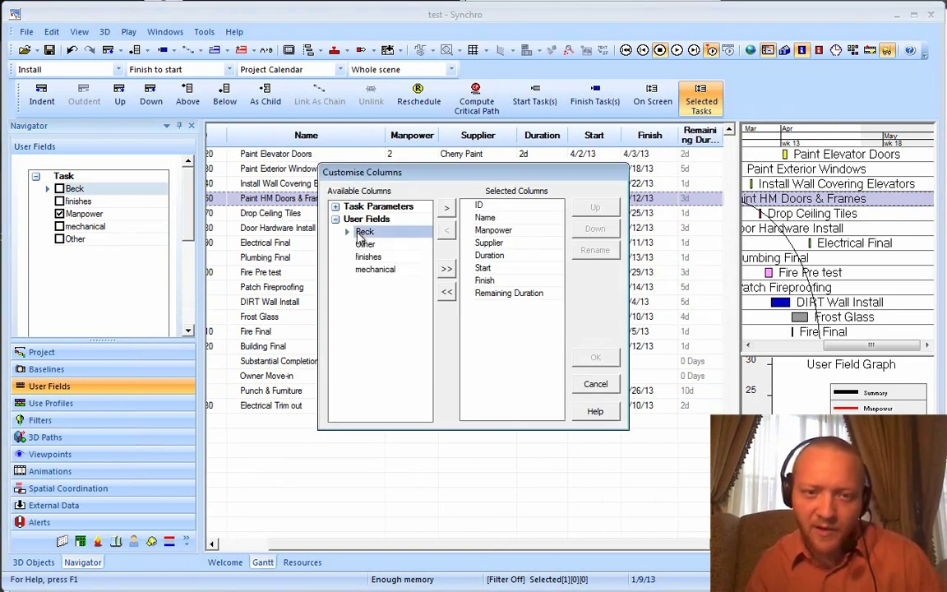
left_click(447, 209)
left_click(369, 244)
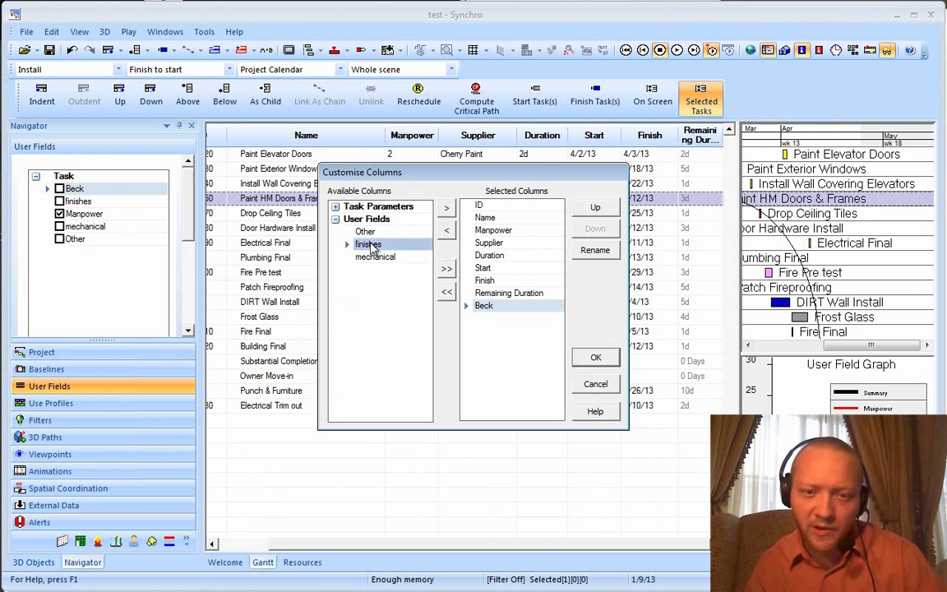
key("alt+Tab")
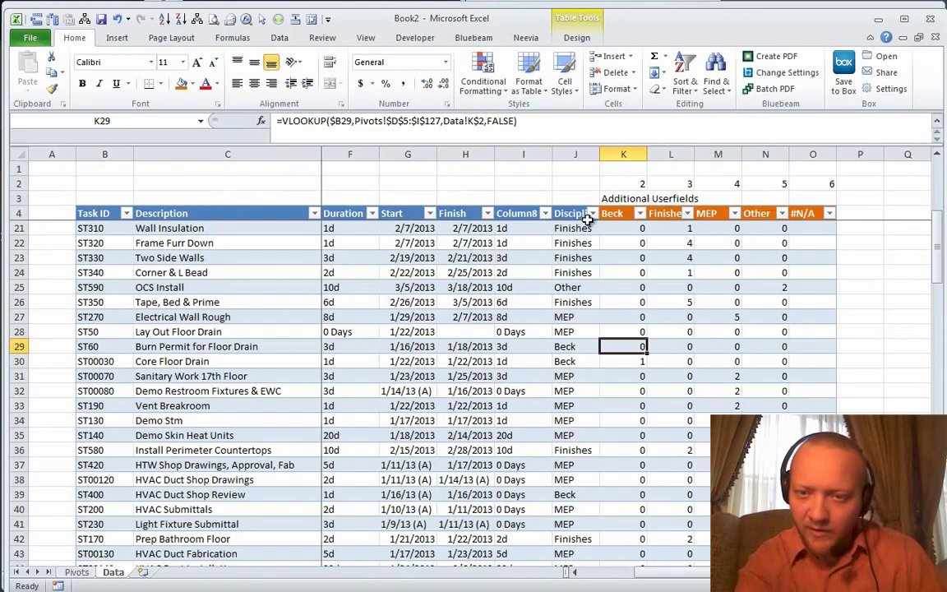
key("alt+Tab")
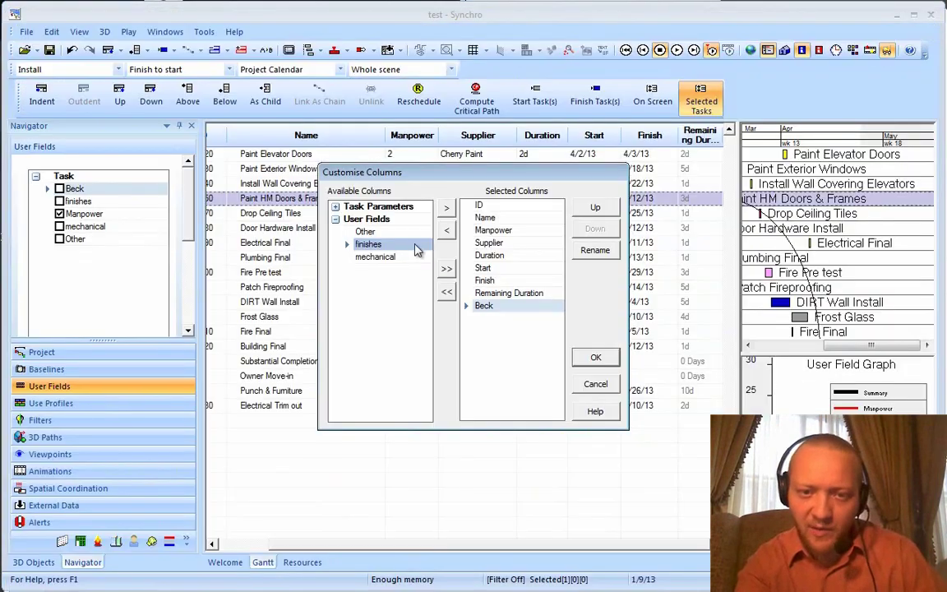
left_click(446, 211)
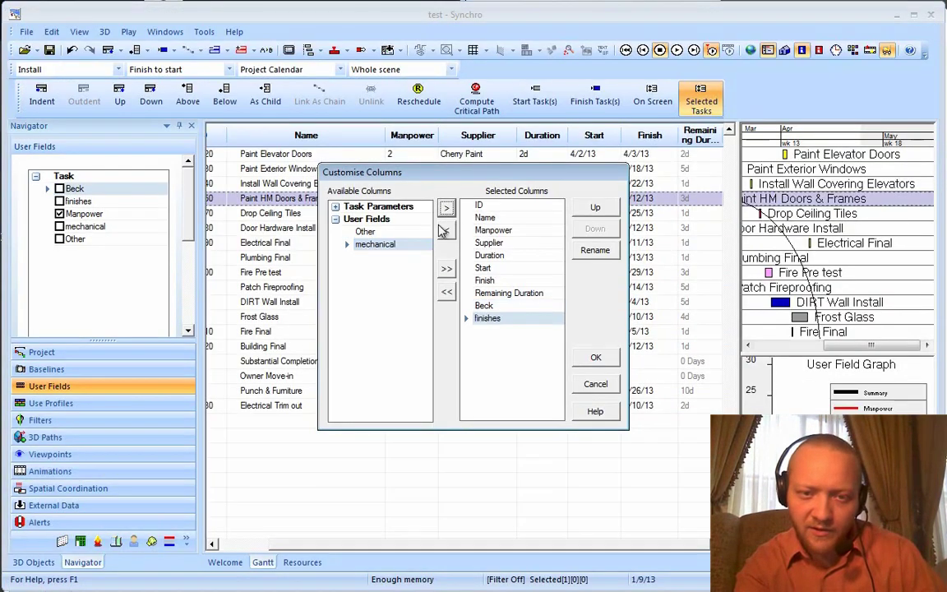
left_click(447, 209)
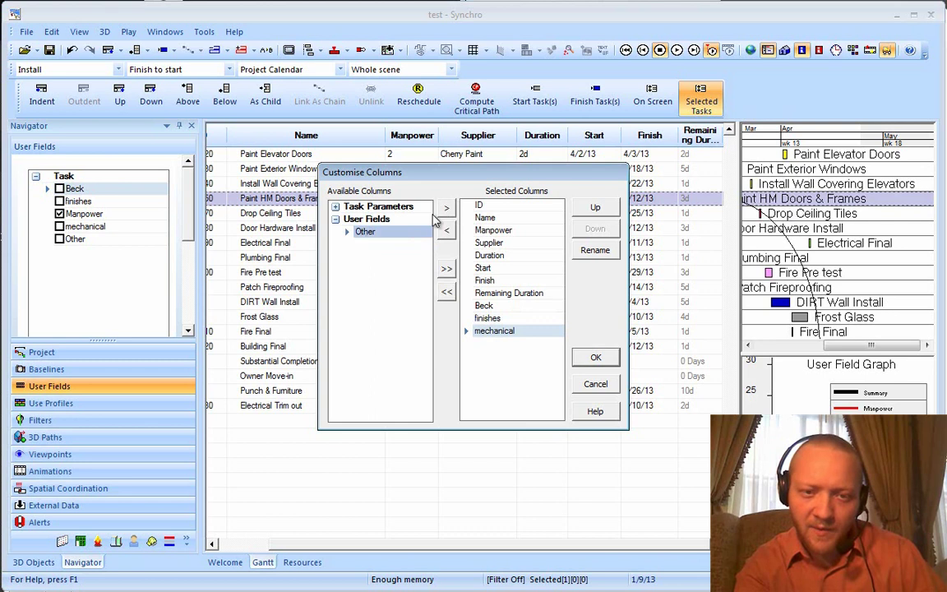
left_click(447, 209)
left_click(596, 355)
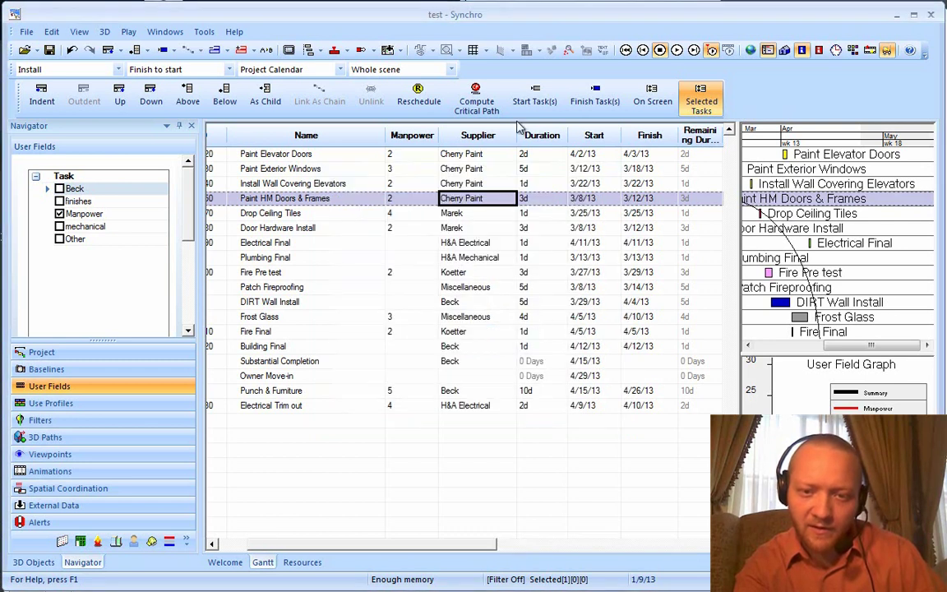
Rename the mechanical user field to MEP, then select a cell in the Beck column
left_click_drag(374, 543, 615, 545)
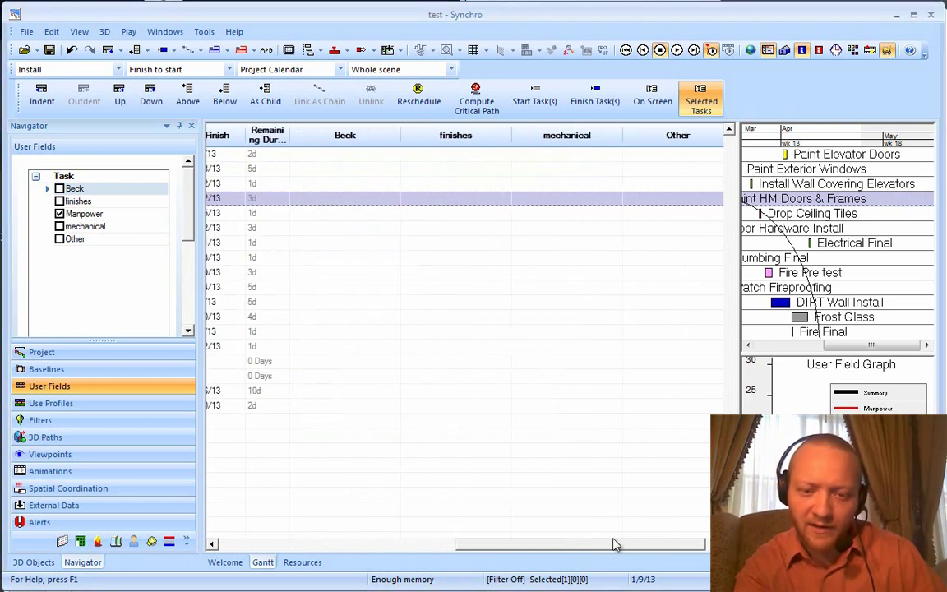
left_click(90, 226)
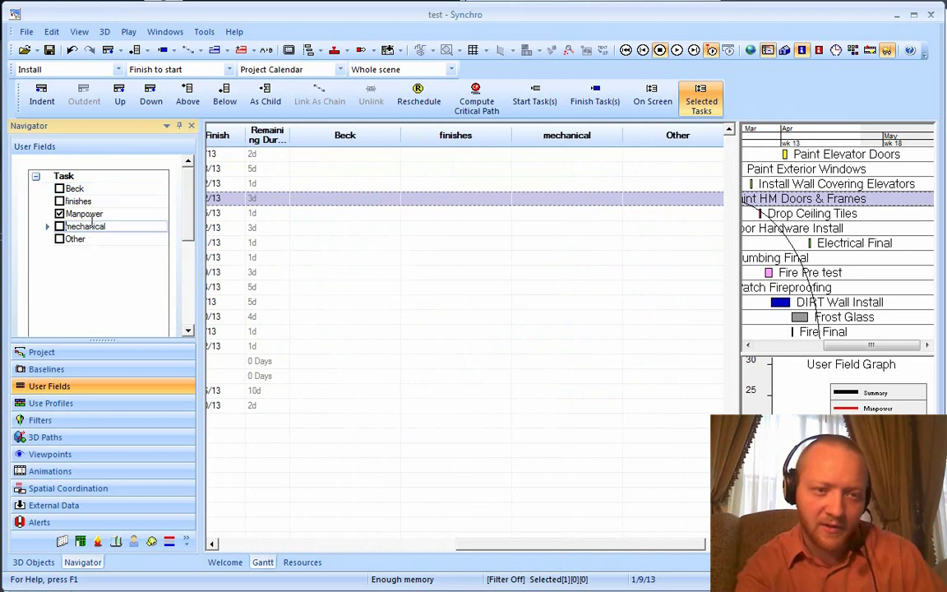
left_click(122, 226)
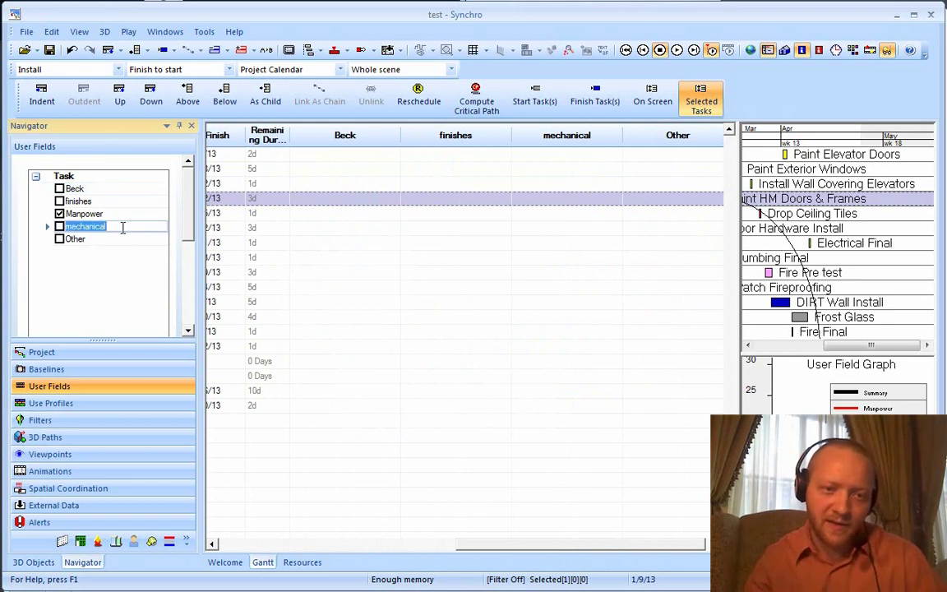
type("MEP")
key("Return")
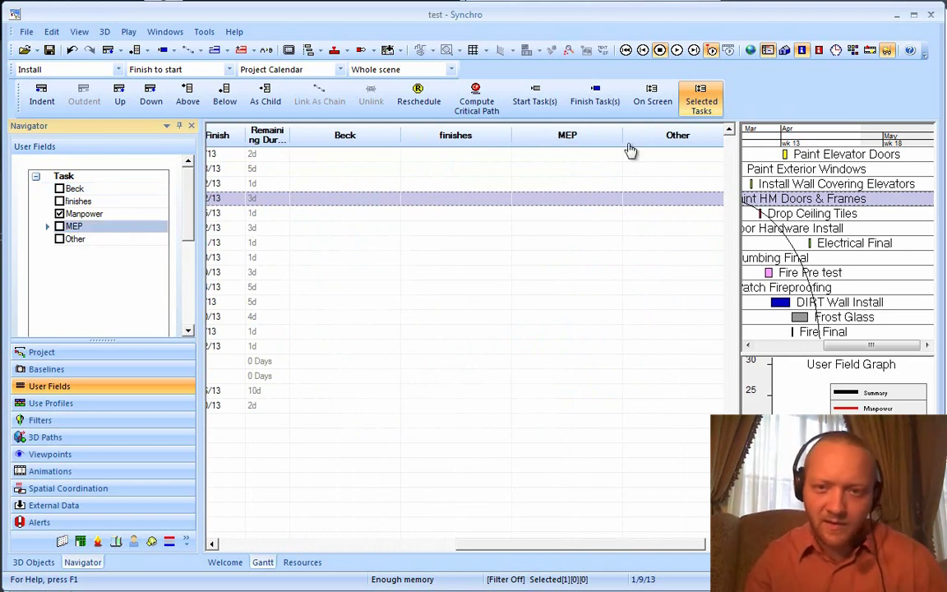
left_click(319, 171)
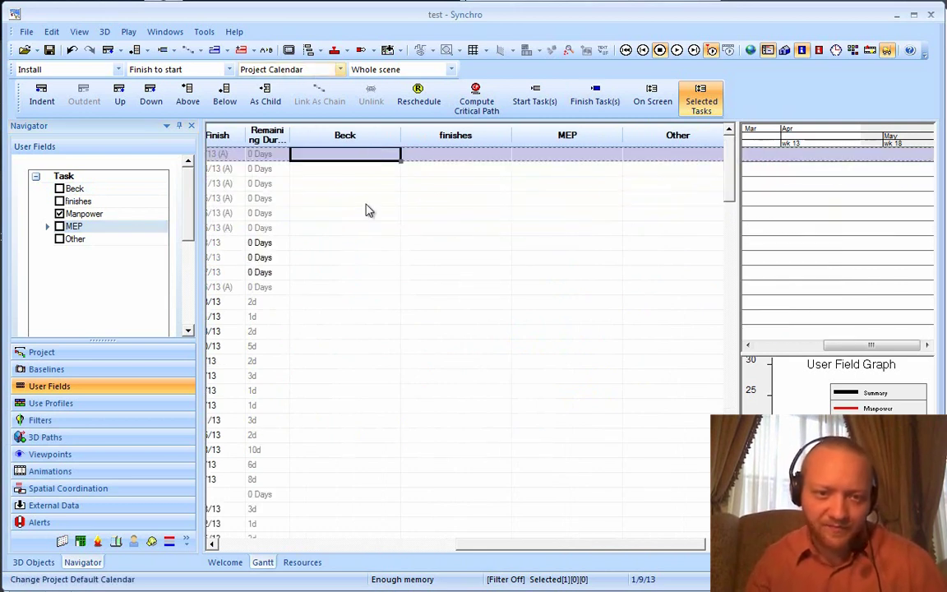
key("alt+Tab")
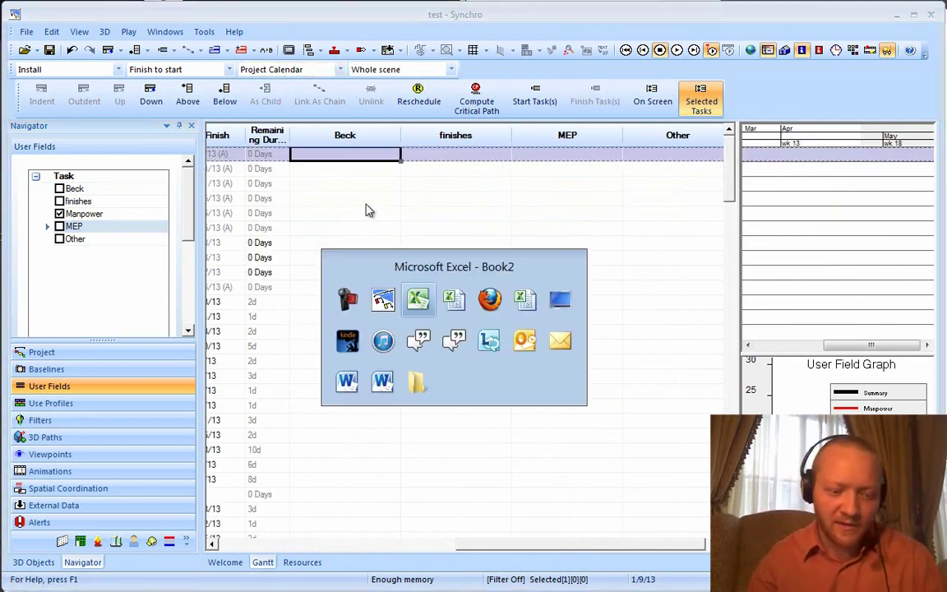
left_click(388, 301)
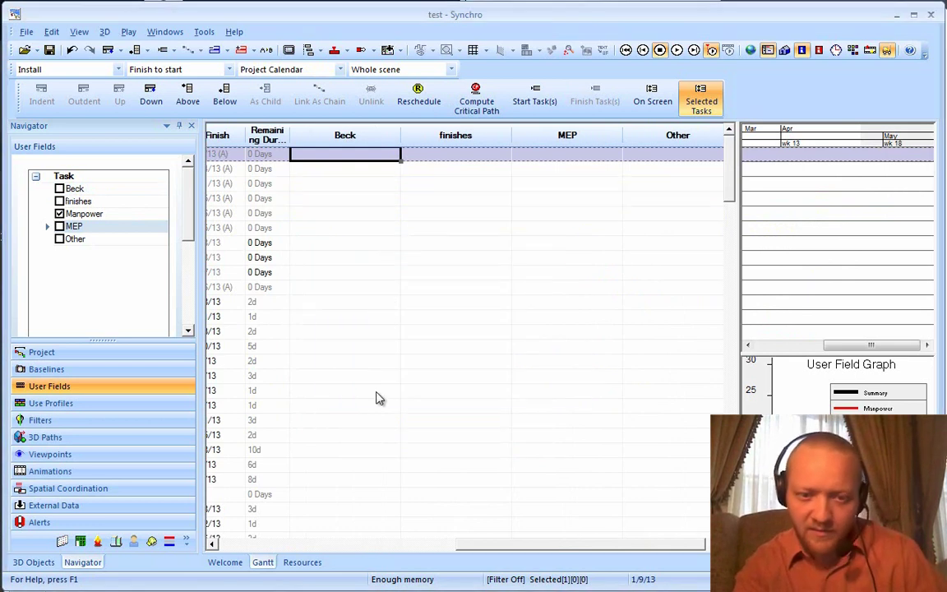
In Excel, copy the Beck through Other values K5:N127
key("alt+Tab")
left_click(388, 283)
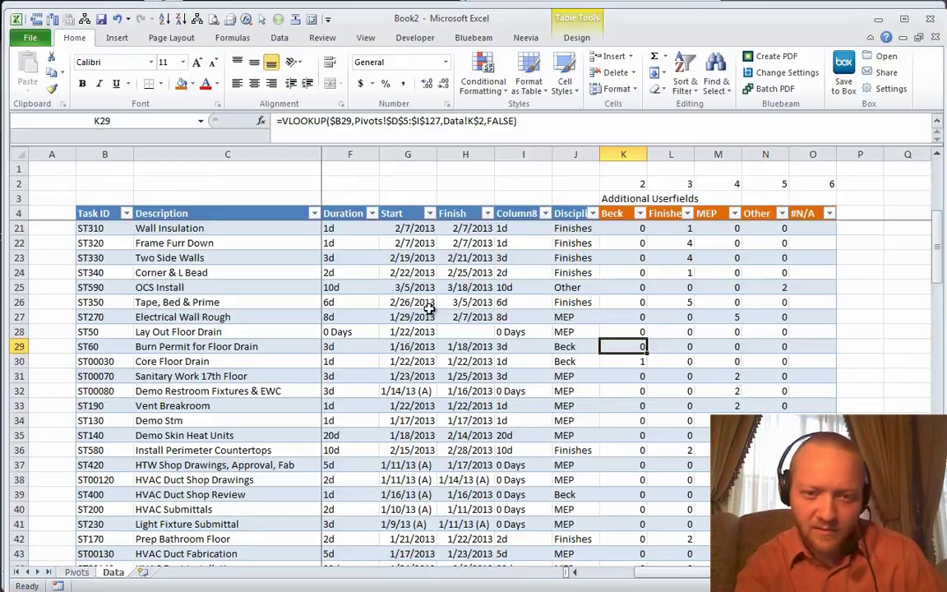
scroll(605, 231, "up", 5)
left_click(605, 220)
left_click(605, 230)
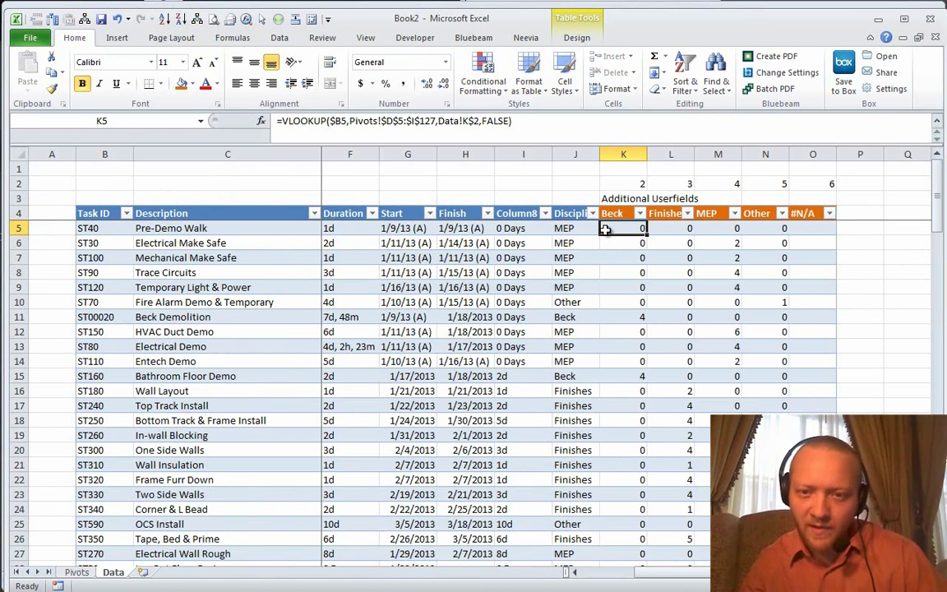
left_click(605, 220)
left_click(605, 230)
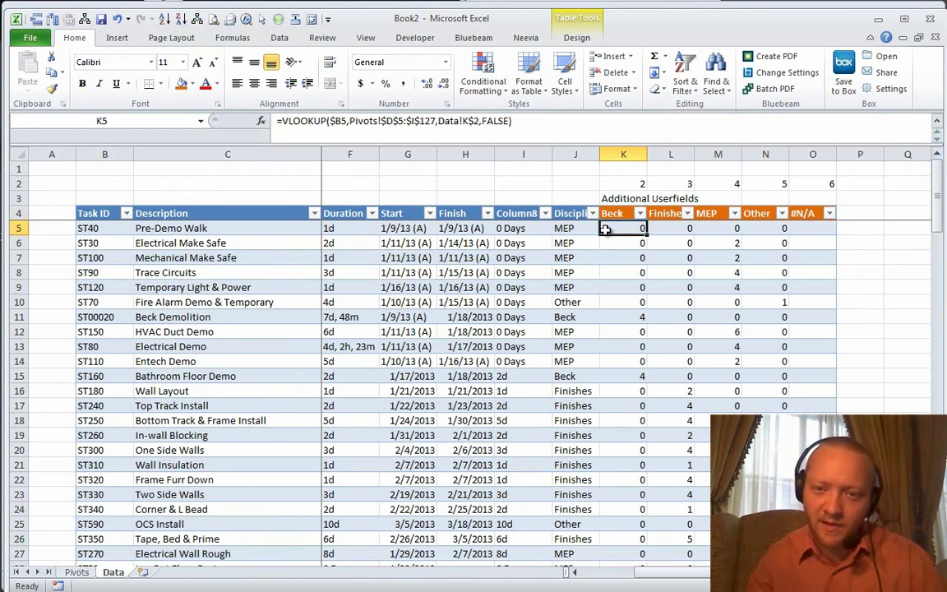
key("shift+Right")
key("shift+Right")
key("shift+Right")
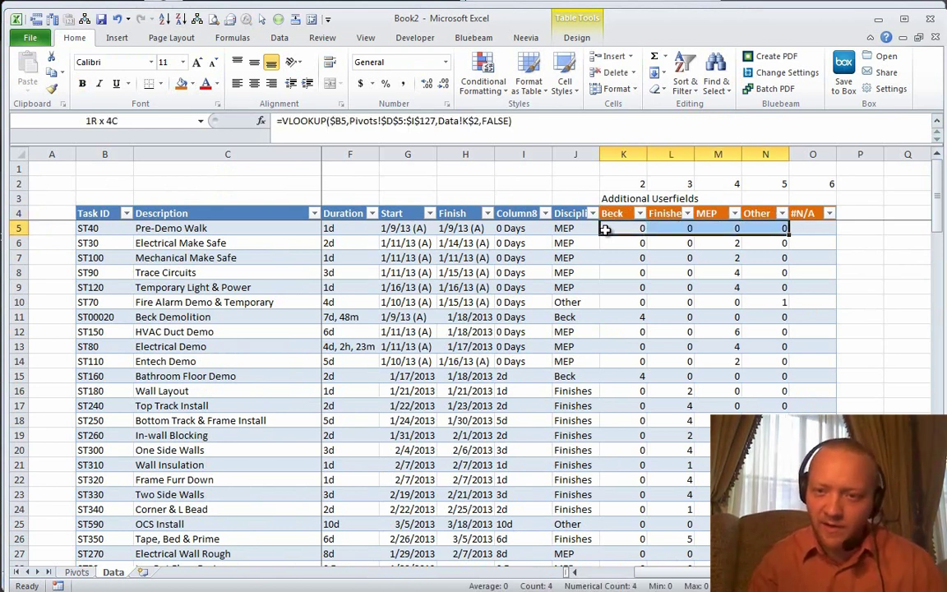
key("ctrl+shift+Down")
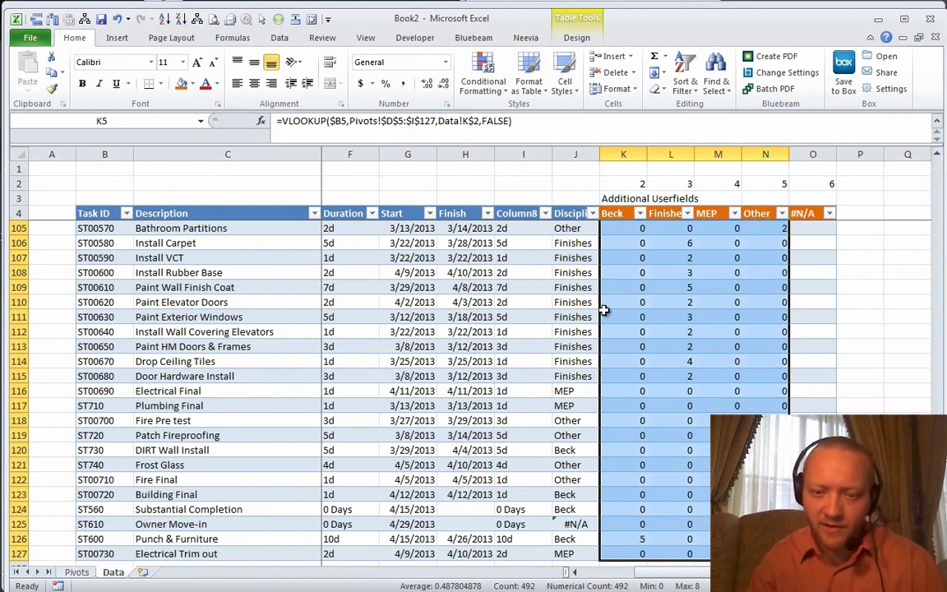
key("ctrl+c")
Paste the copied values as text into Synchro starting at the first task's Beck cell
key("alt+Tab")
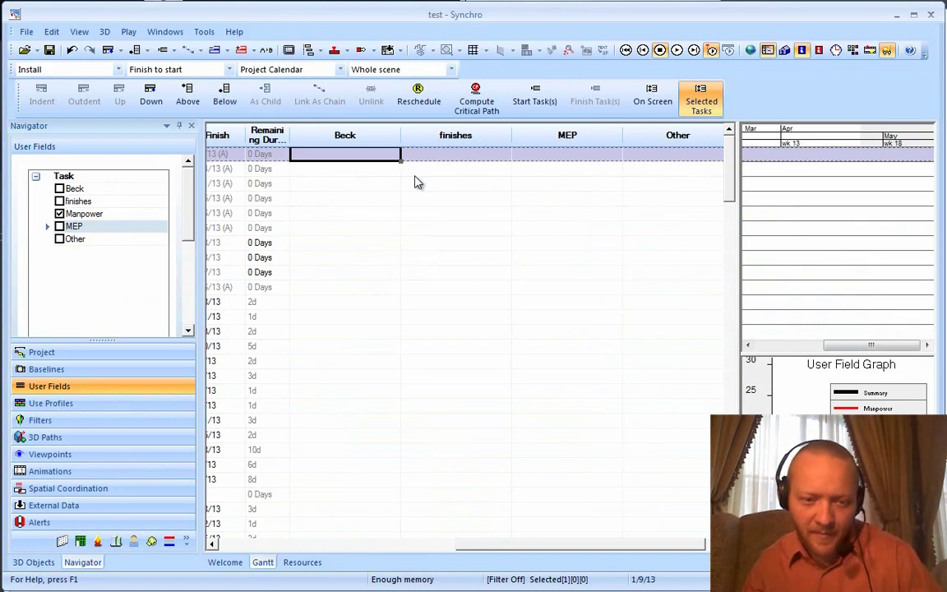
left_click(358, 172)
left_click(345, 157)
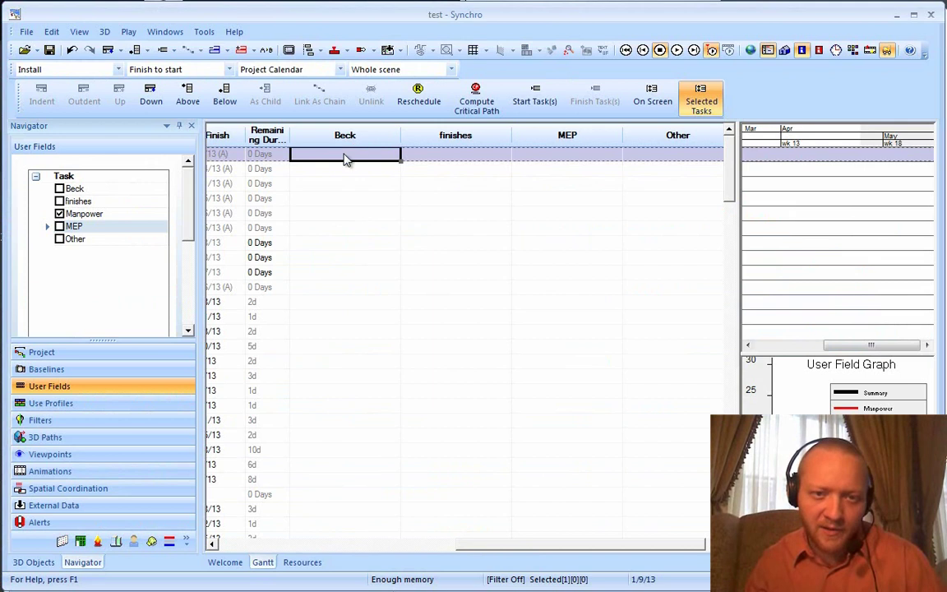
right_click(342, 162)
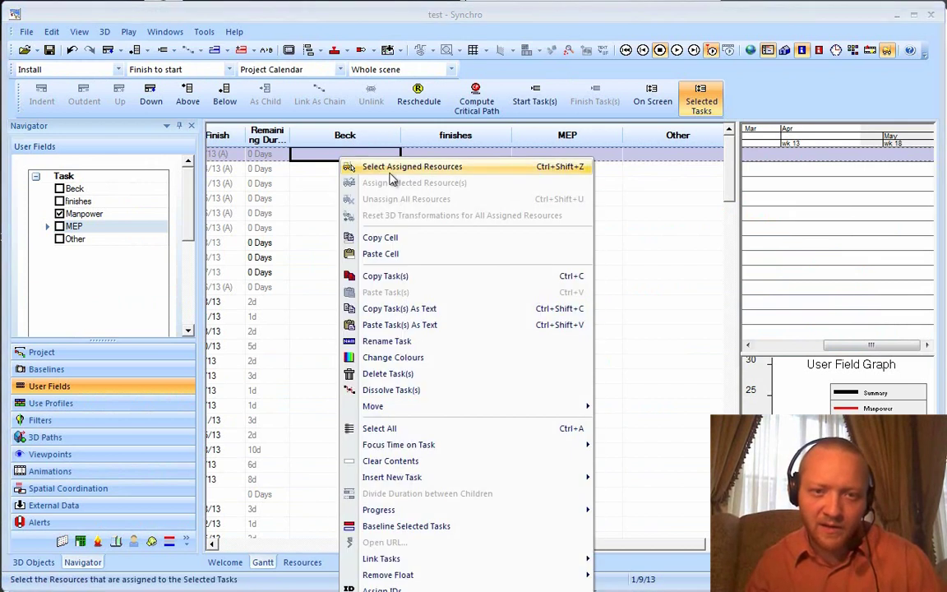
left_click(452, 331)
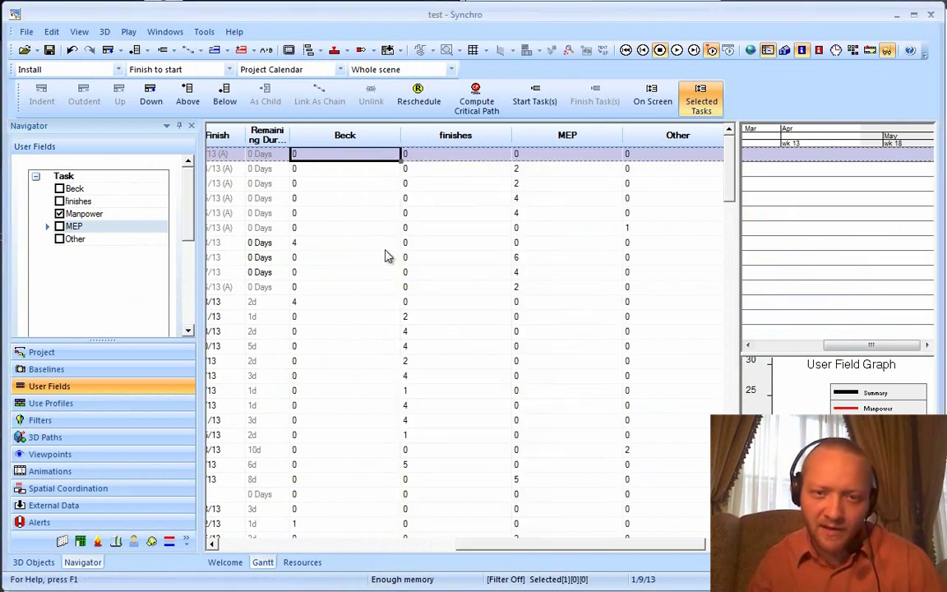
Compare pasted values for the Beck, Marek and H&A Electrical tasks against their suppliers
left_click_drag(554, 545, 366, 556)
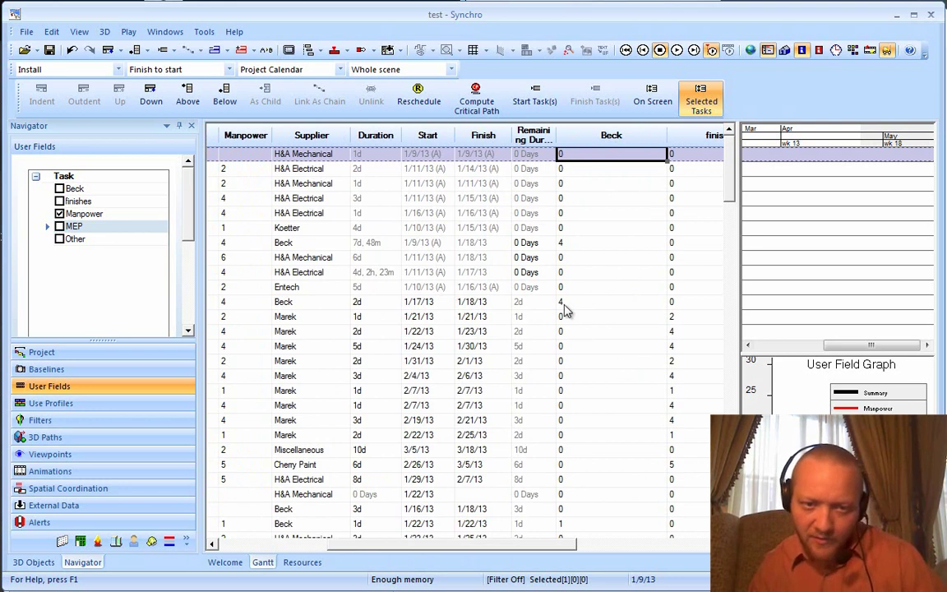
left_click(278, 302)
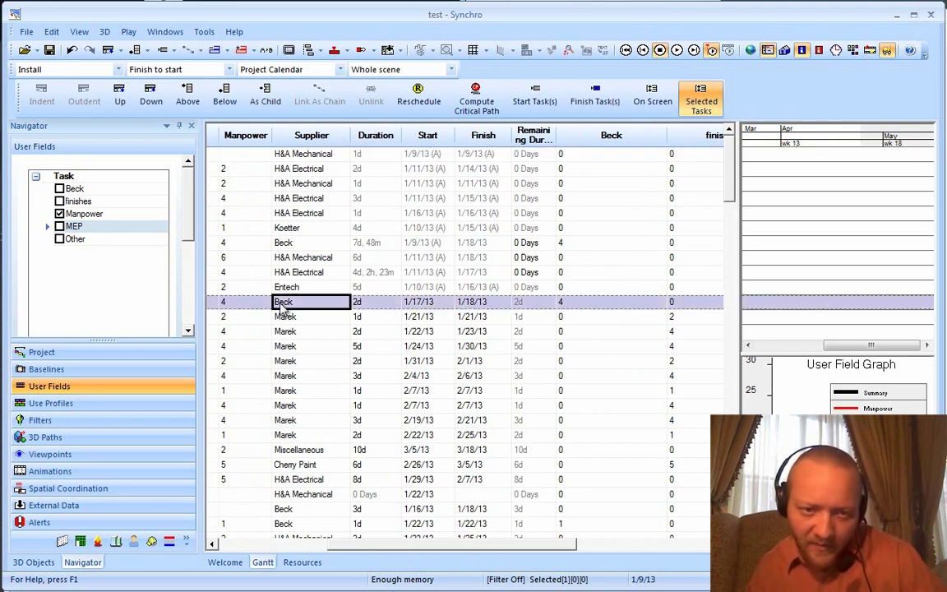
left_click(307, 334)
key("Down")
key("Down")
key("Down")
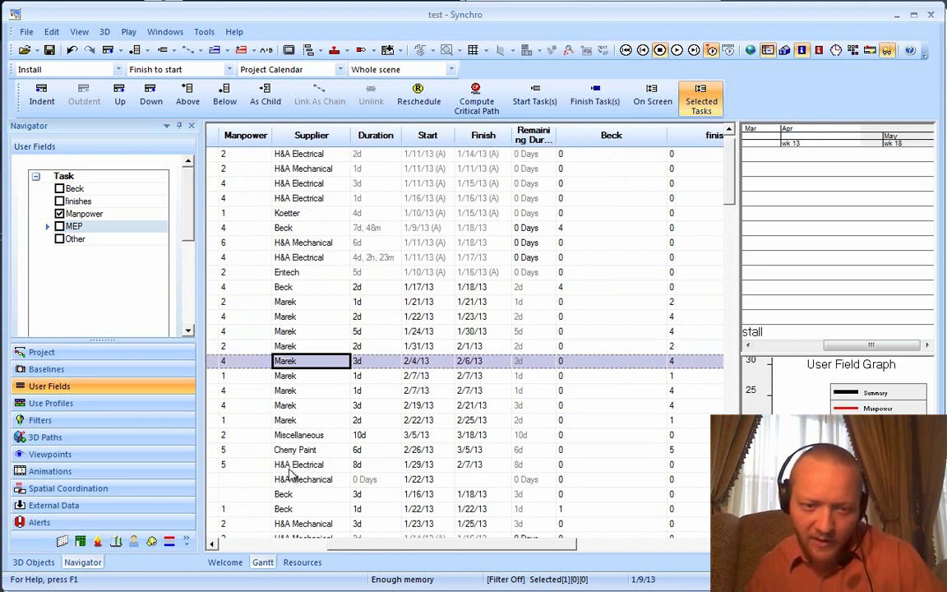
left_click(289, 468)
Narrow the finishes, MEP and Other columns and widen the Gantt chart pane
left_click_drag(436, 545, 559, 552)
left_click_drag(558, 136, 483, 141)
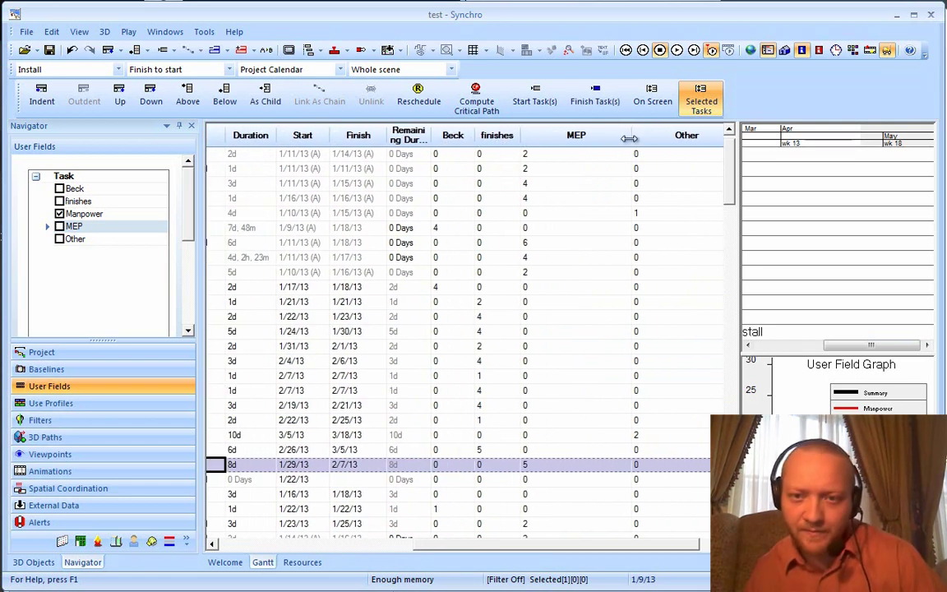
left_click_drag(629, 139, 612, 138)
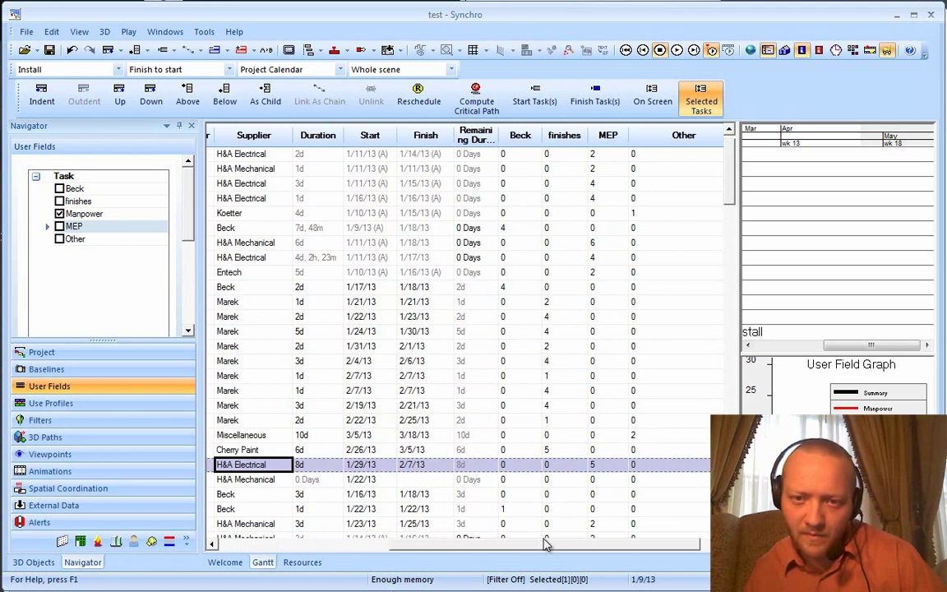
left_click(699, 141)
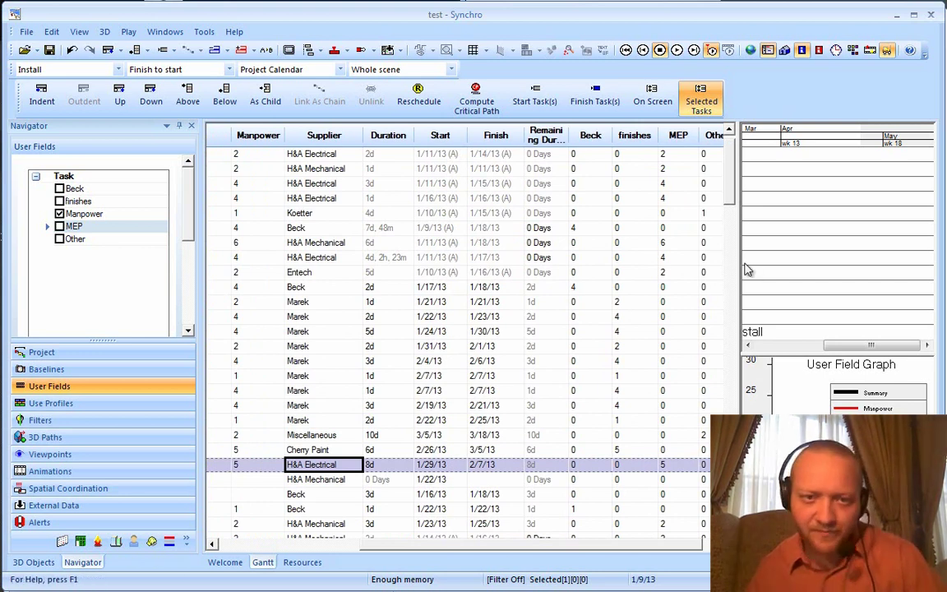
left_click_drag(738, 263, 662, 262)
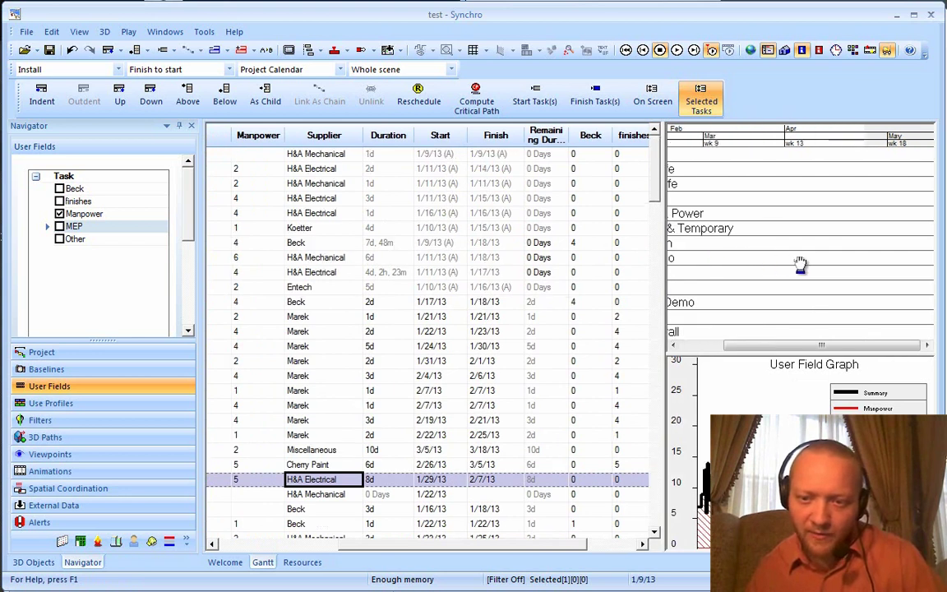
scroll(763, 268, "down", 2)
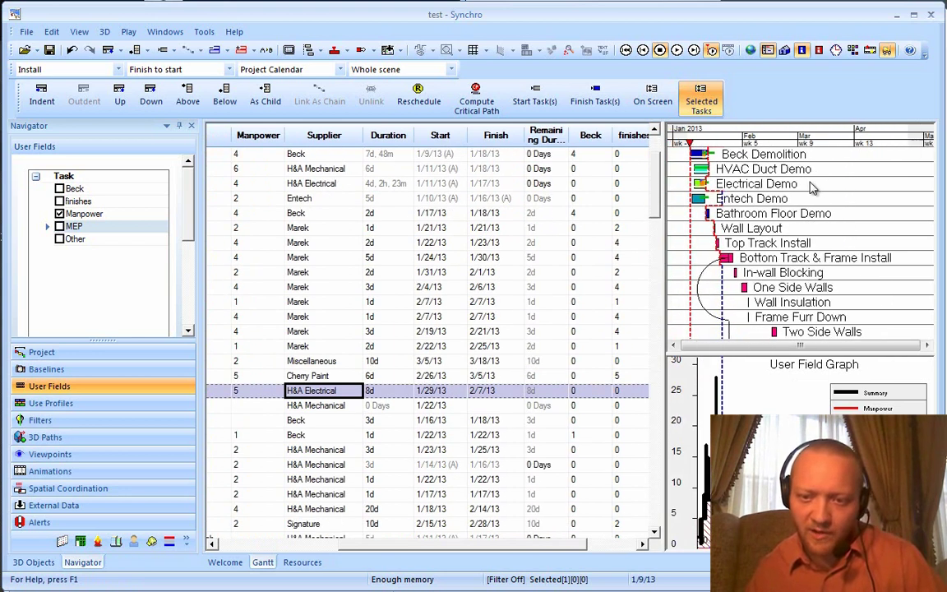
scroll(752, 201, "up", 2)
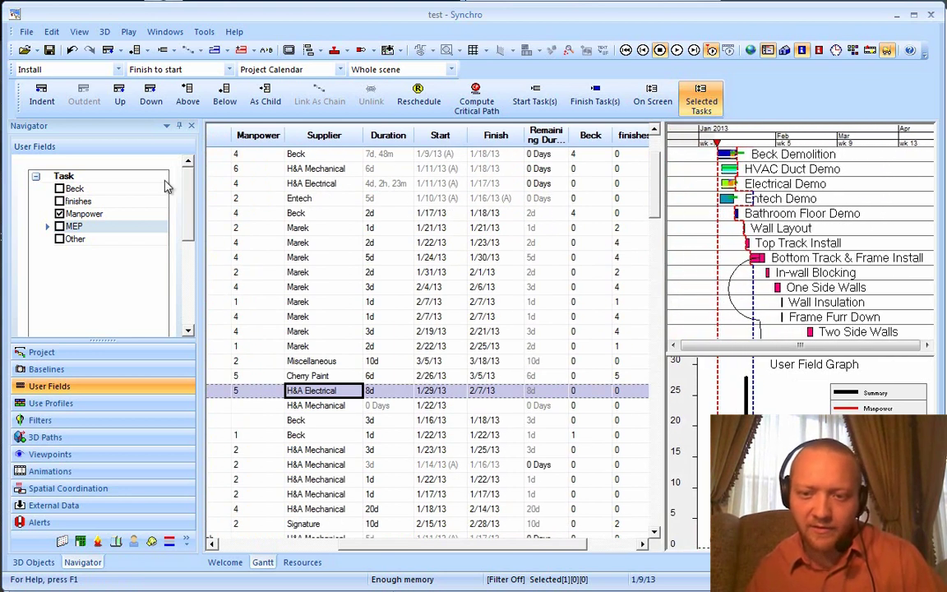
left_click(60, 214)
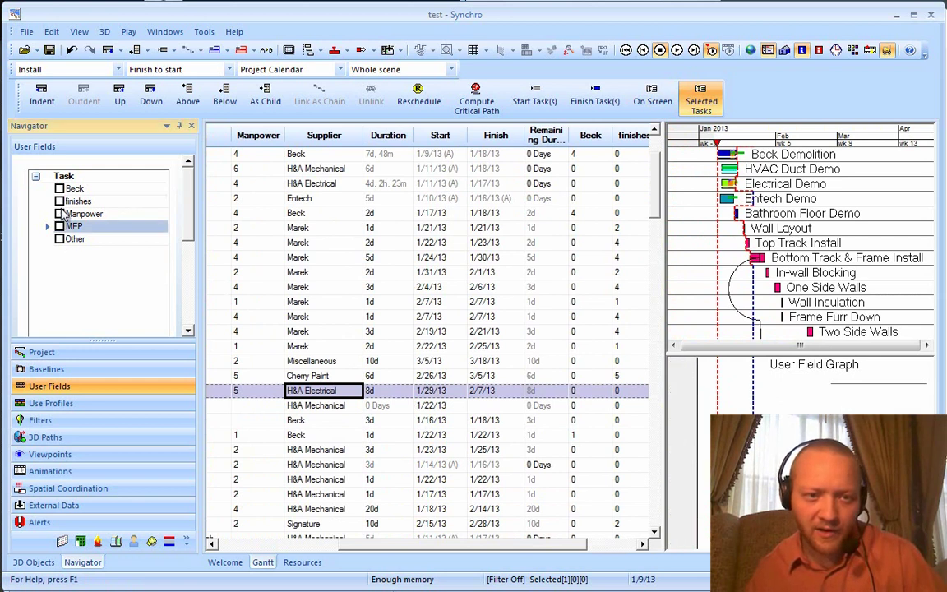
left_click(60, 201)
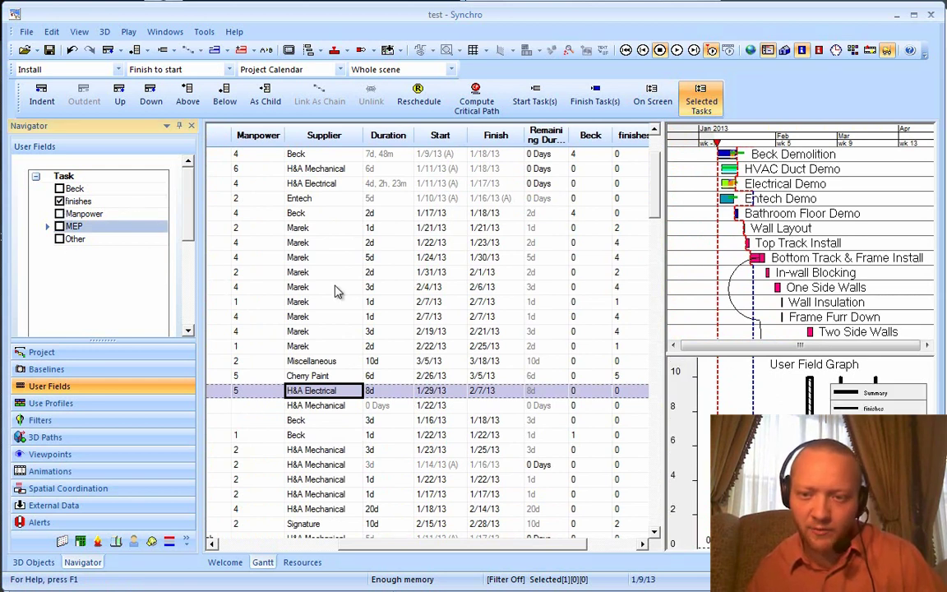
left_click(60, 227)
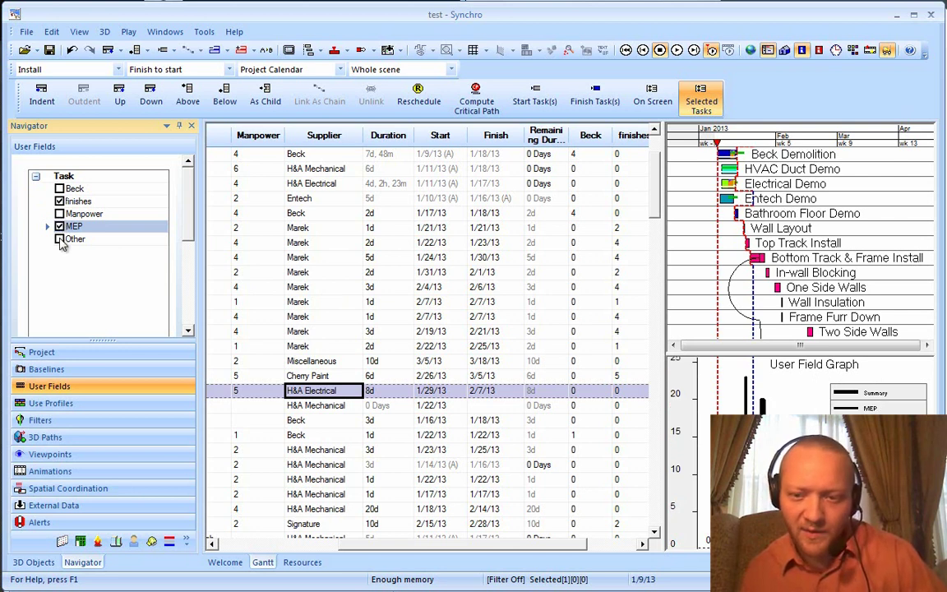
left_click(60, 189)
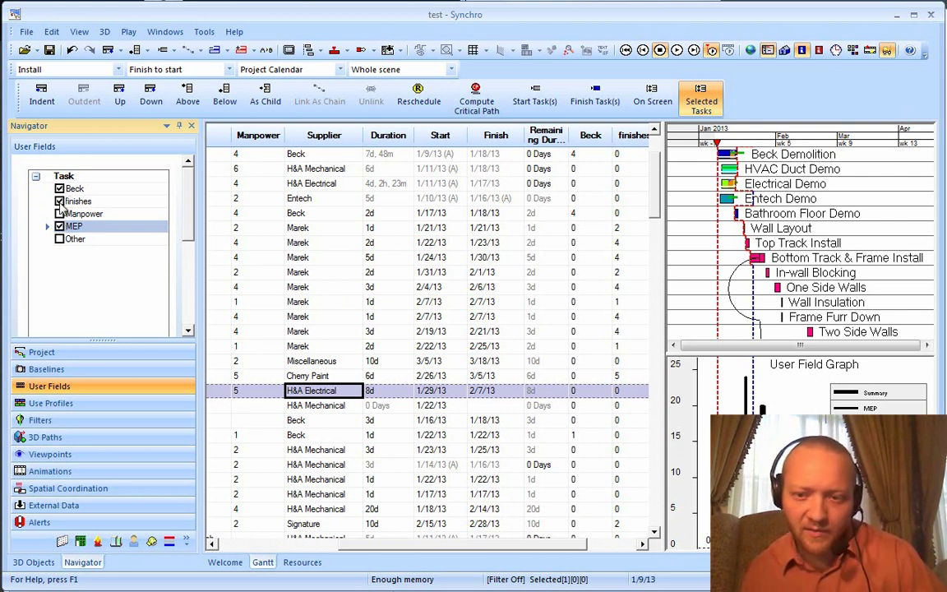
left_click(60, 202)
left_click(60, 227)
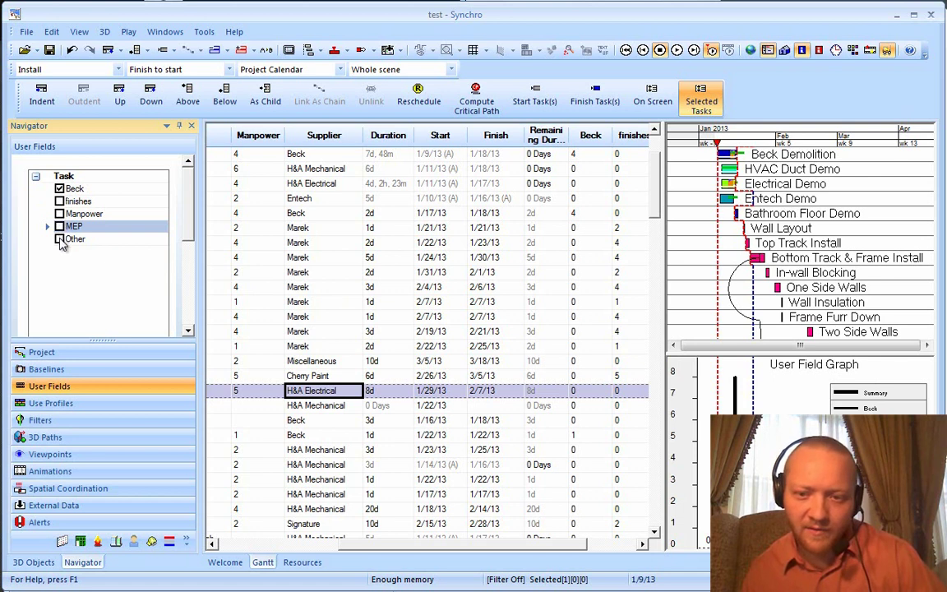
left_click(60, 239)
left_click(60, 189)
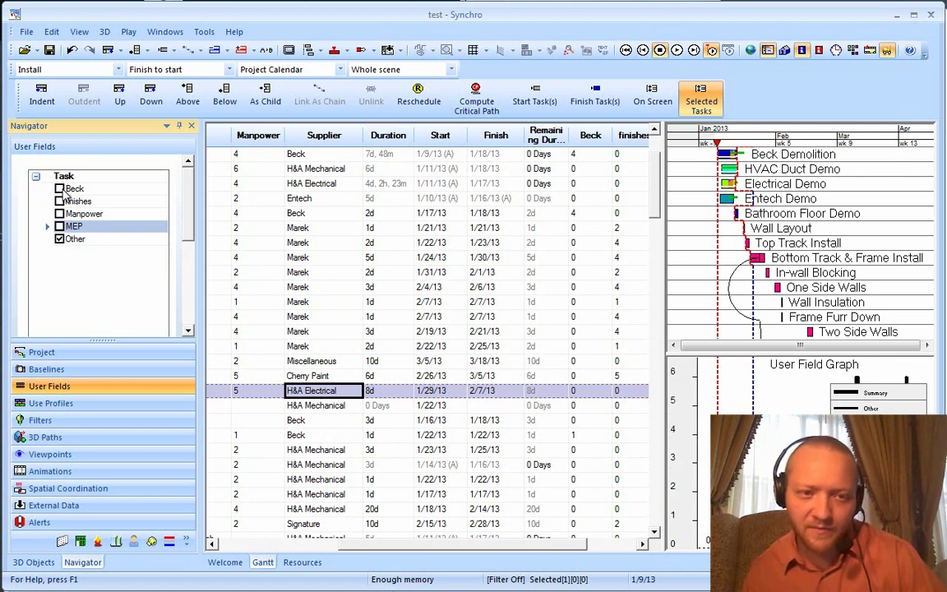
left_click(60, 214)
left_click(60, 227)
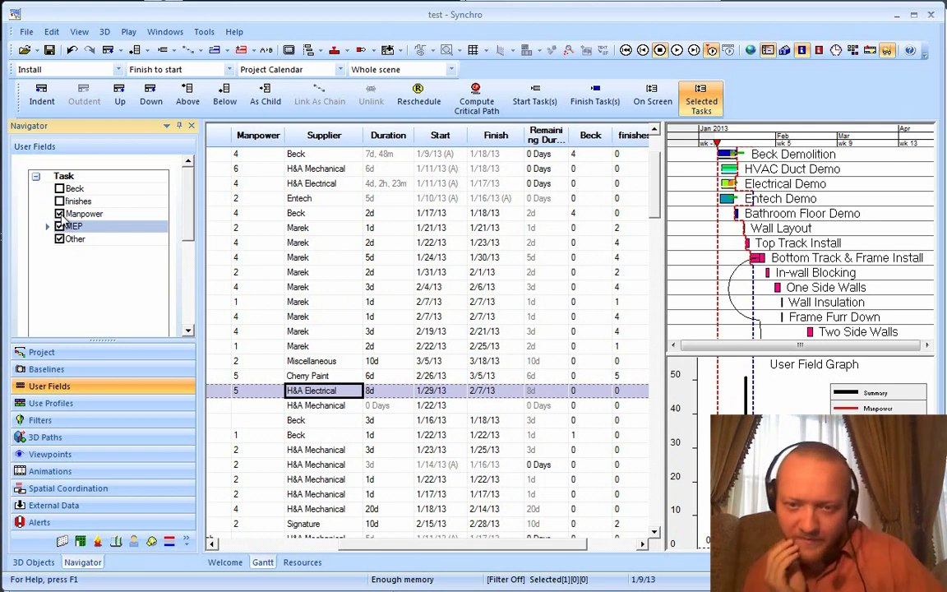
left_click(60, 226)
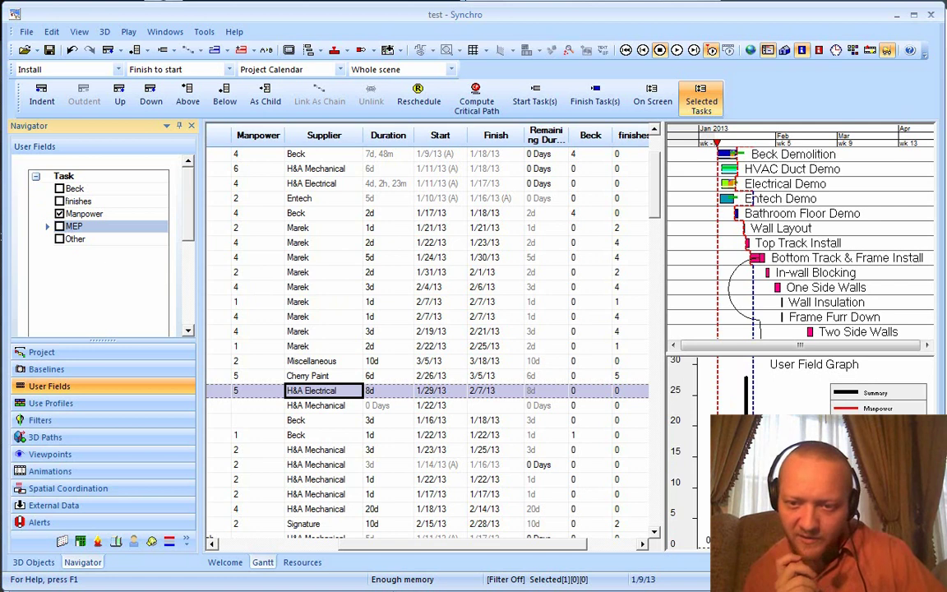
Tick finishes, MEP and Other in the User Fields tree to plot them
scroll(750, 242, "up", 5)
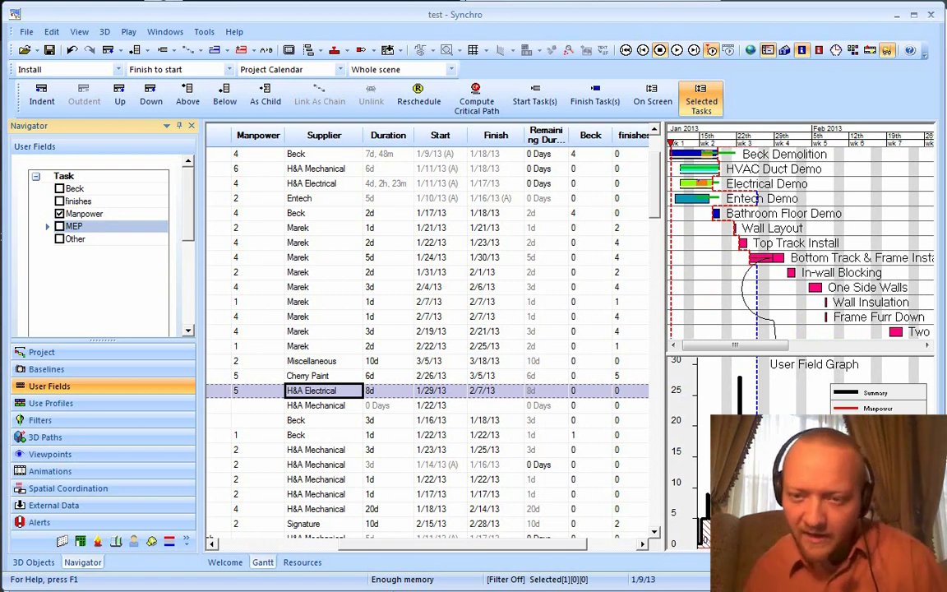
scroll(740, 284, "up", 5)
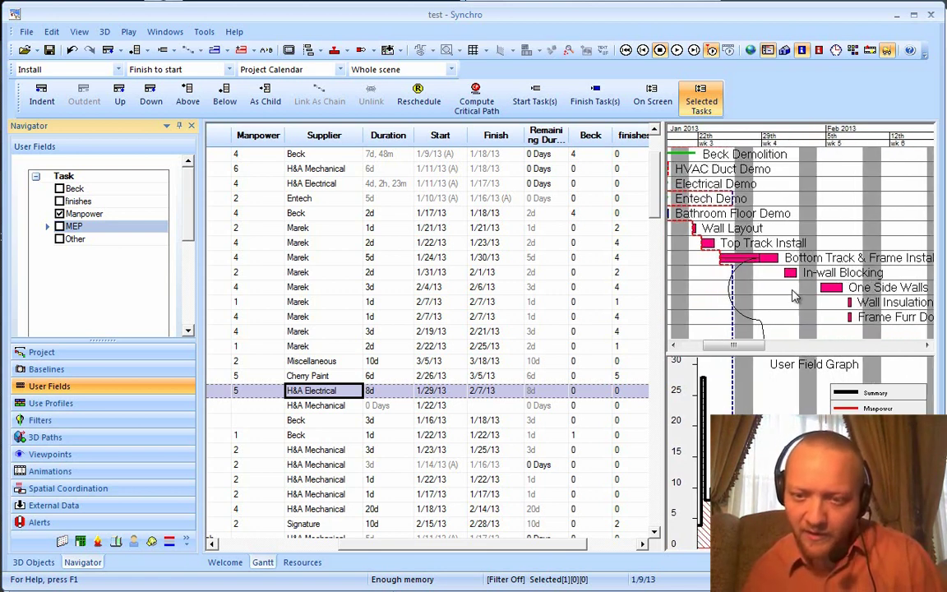
scroll(740, 304, "up", 3)
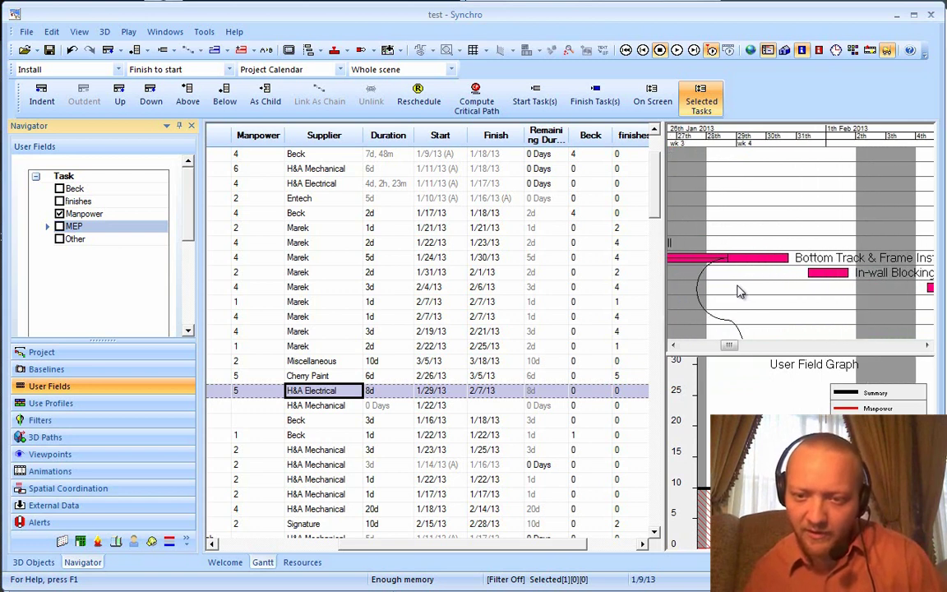
left_click(59, 202)
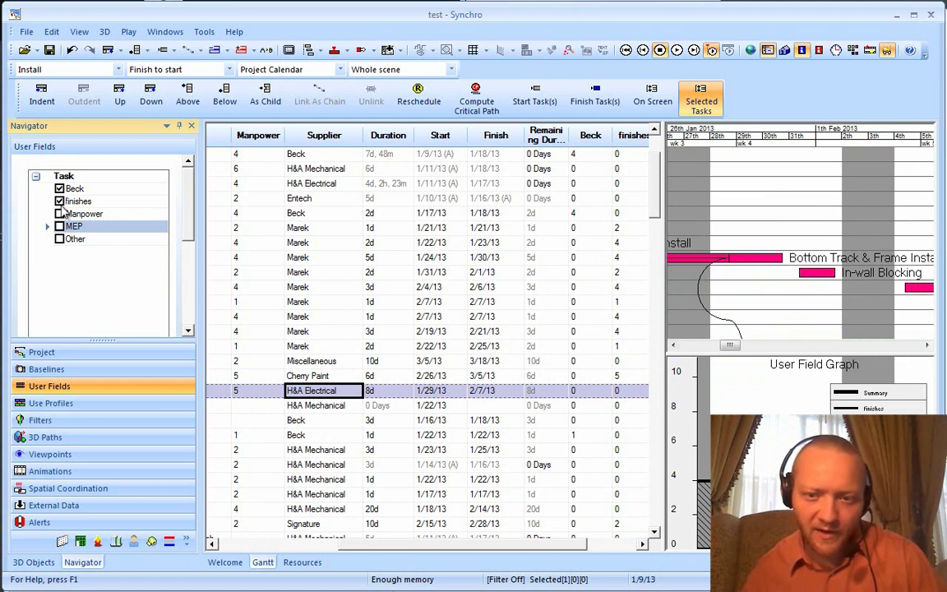
left_click(59, 226)
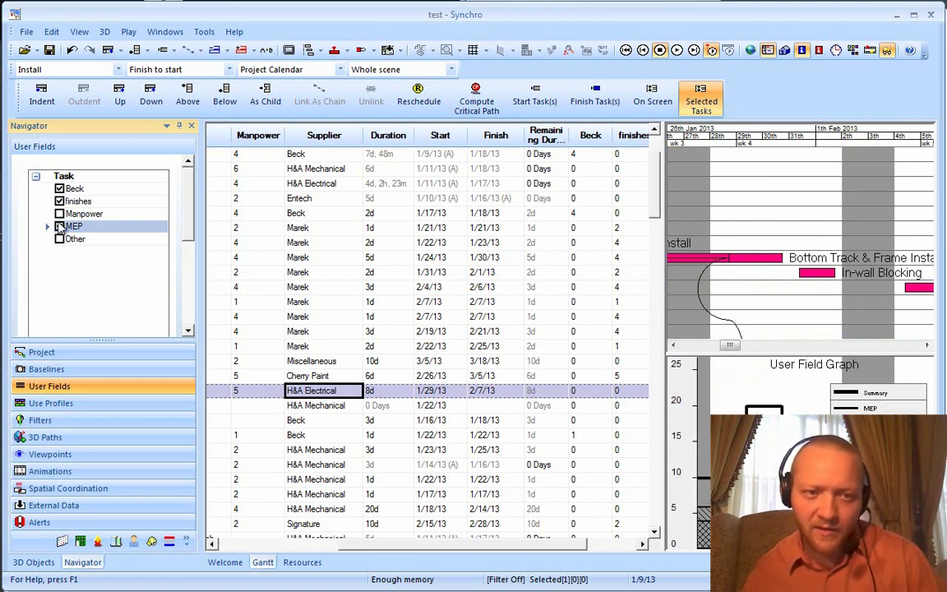
left_click(60, 239)
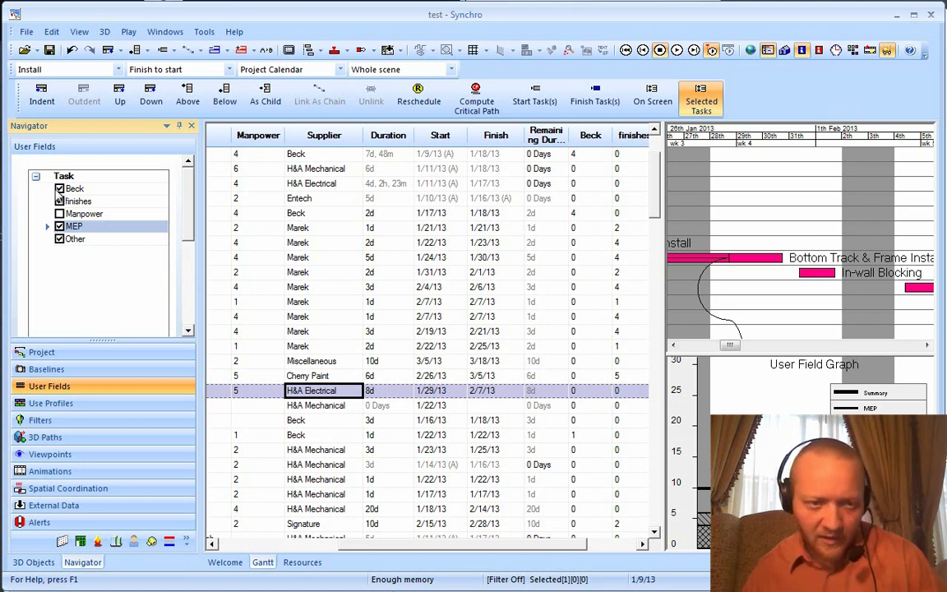
Compare curves by unticking MEP and Other, toggling Manpower and finishes, and dropping Beck
left_click(59, 239)
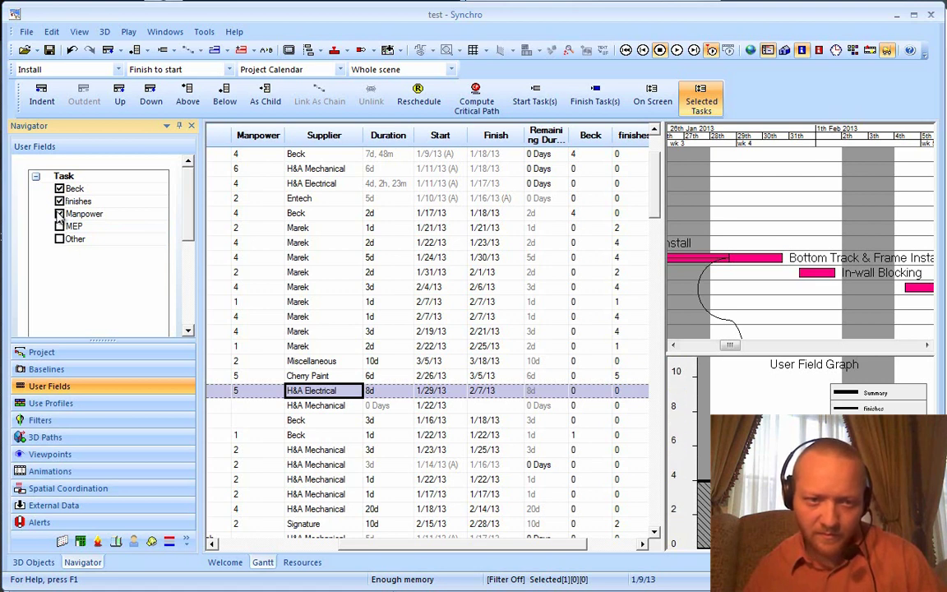
left_click(59, 226)
left_click(59, 214)
left_click(60, 201)
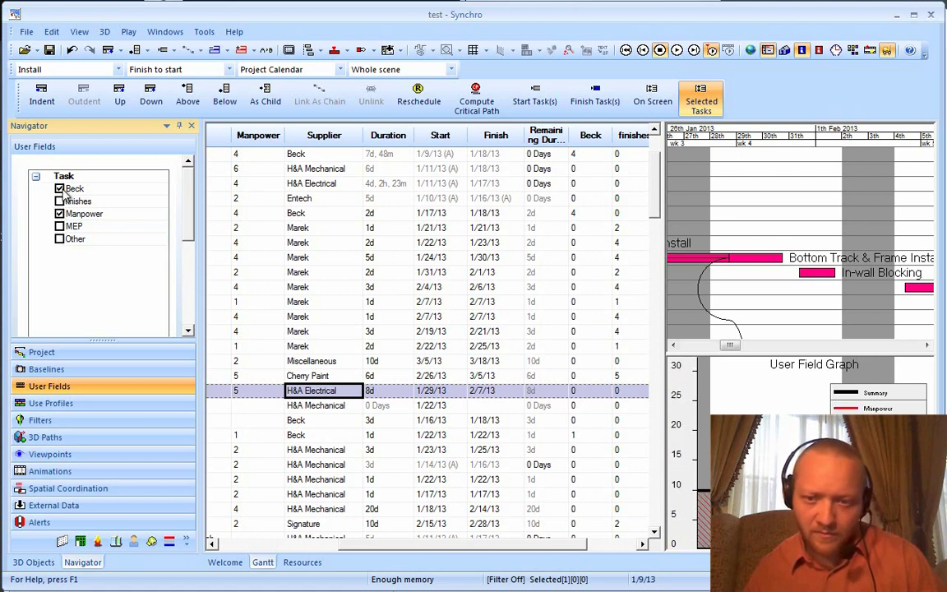
left_click(59, 201)
left_click(59, 189)
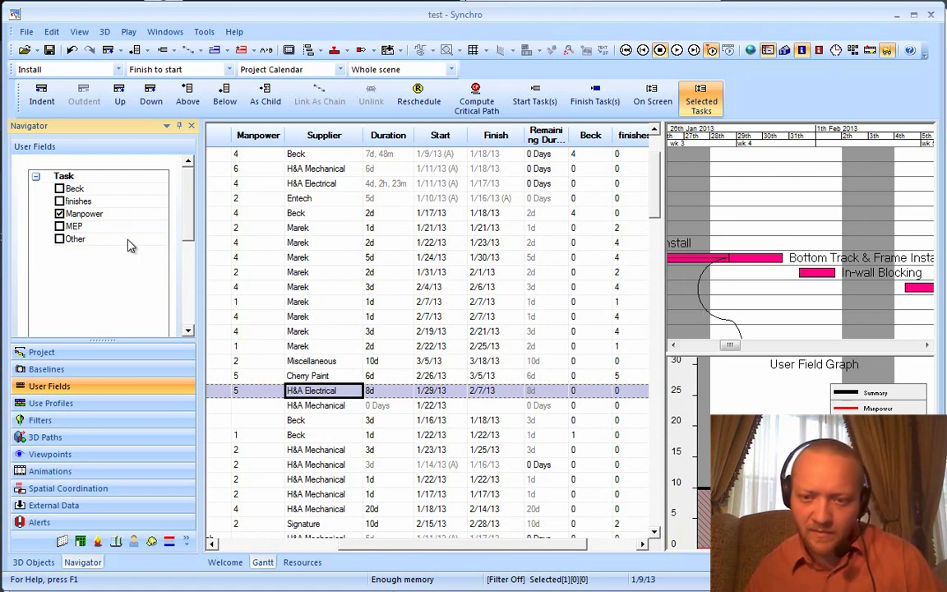
Plot finishes, MEP and Other instead of Manpower, leaving Beck unticked
left_click(60, 226)
left_click(59, 239)
left_click(59, 213)
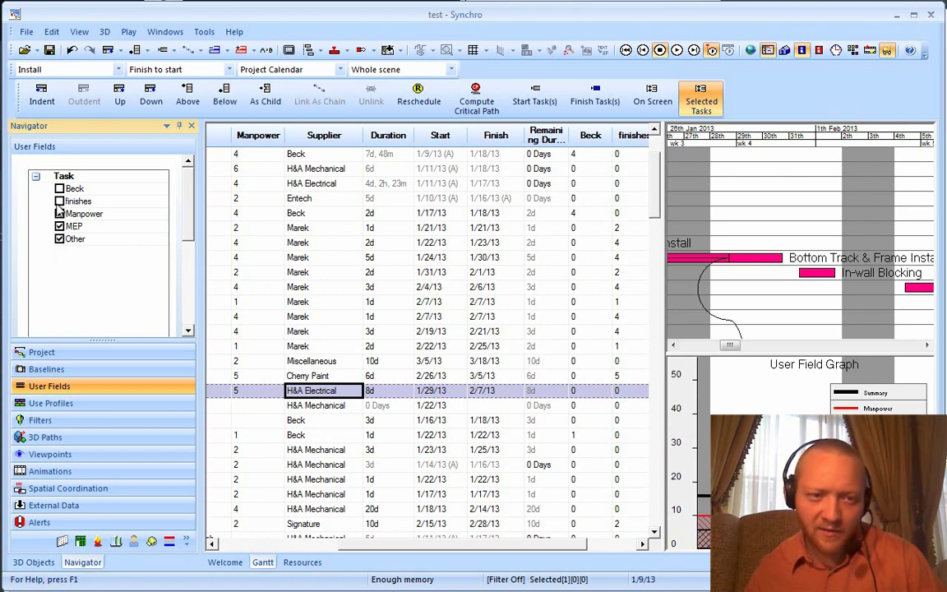
left_click(59, 202)
left_click(59, 189)
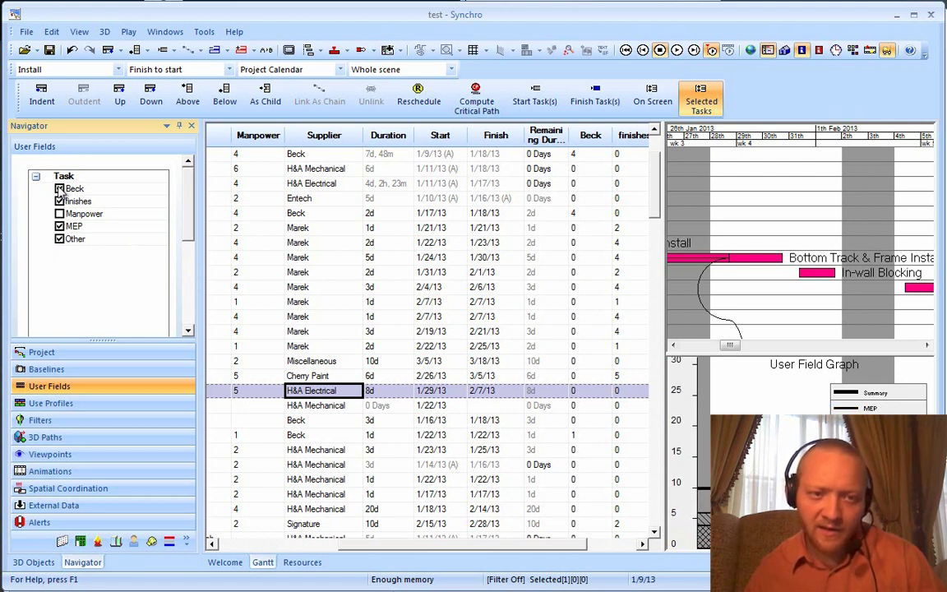
left_click(59, 189)
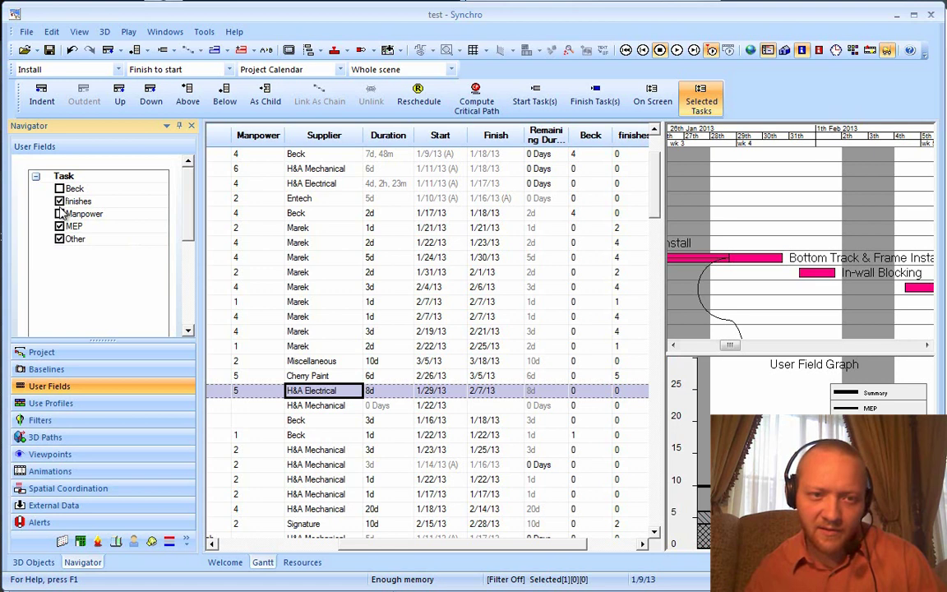
left_click(59, 201)
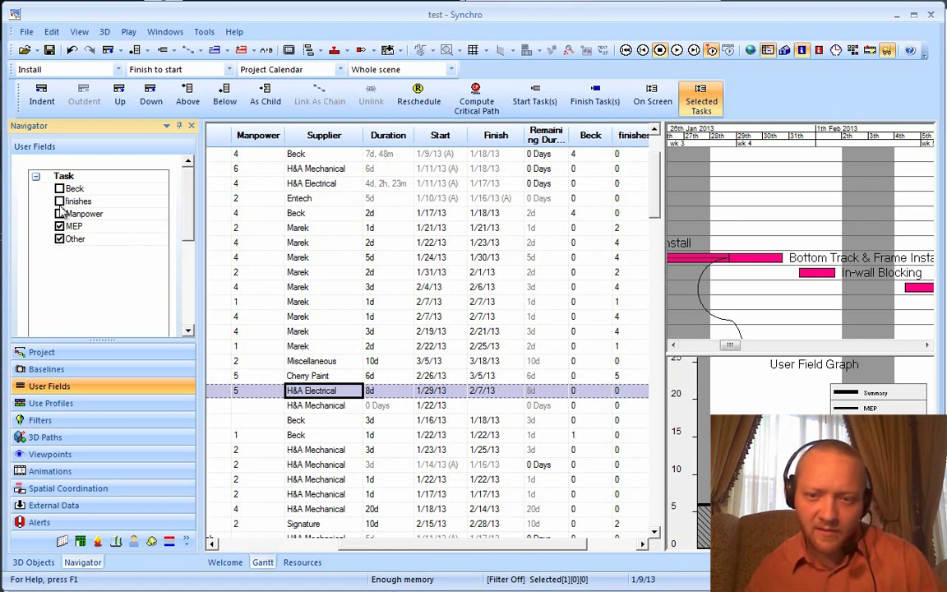
left_click(59, 202)
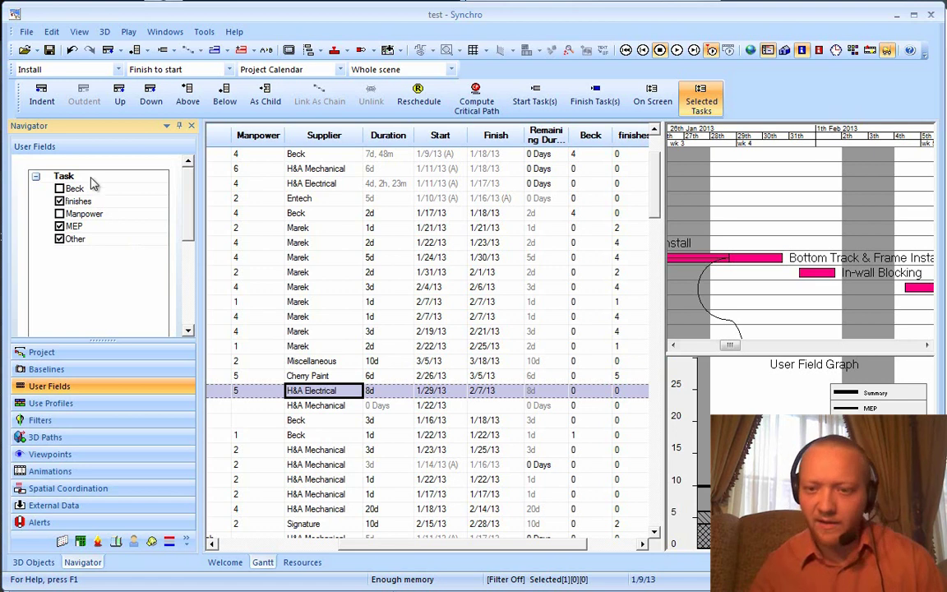
Look over the Other, MEP and Manpower field settings, then deselect Manpower
left_click(74, 238)
left_click_drag(182, 236, 92, 218)
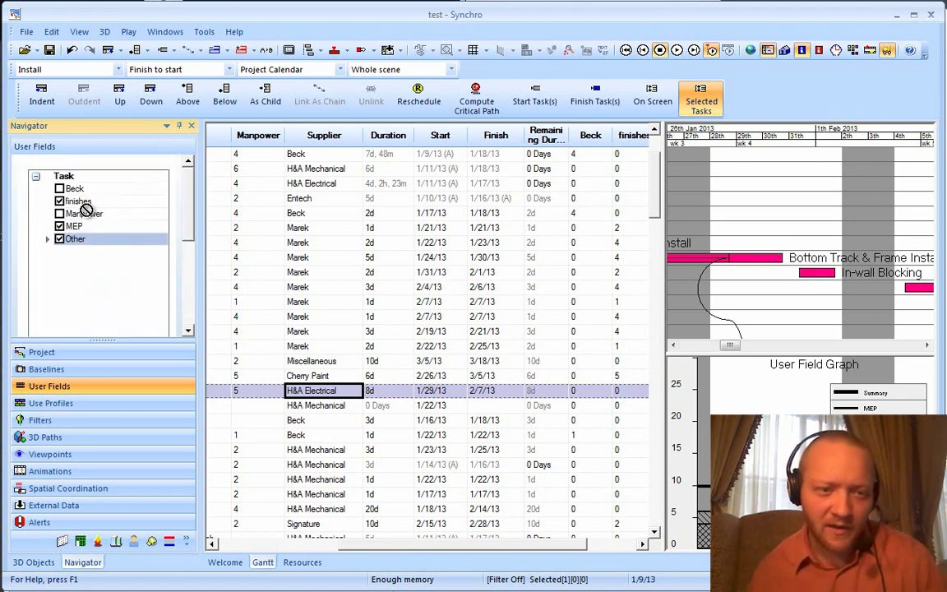
left_click(75, 227)
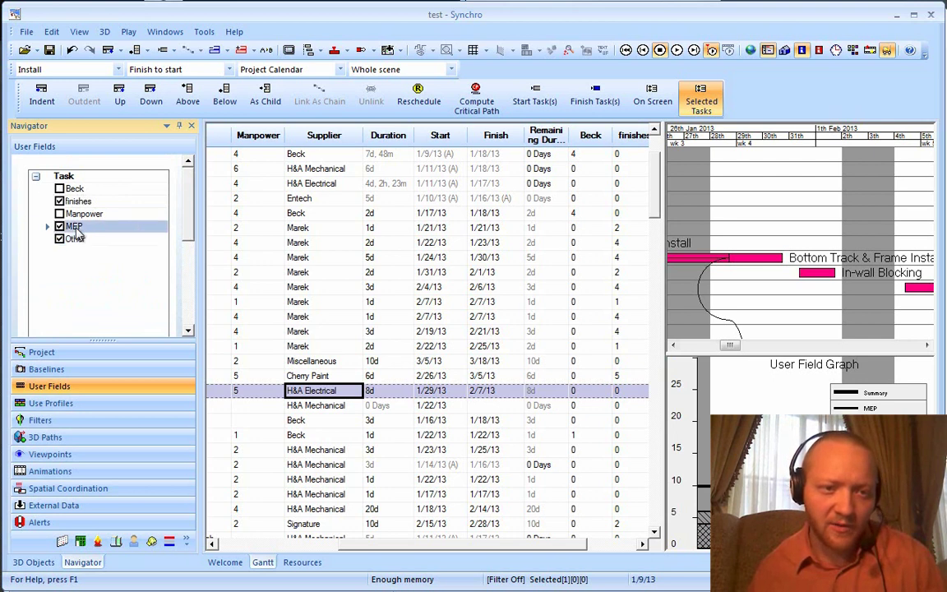
key("Up")
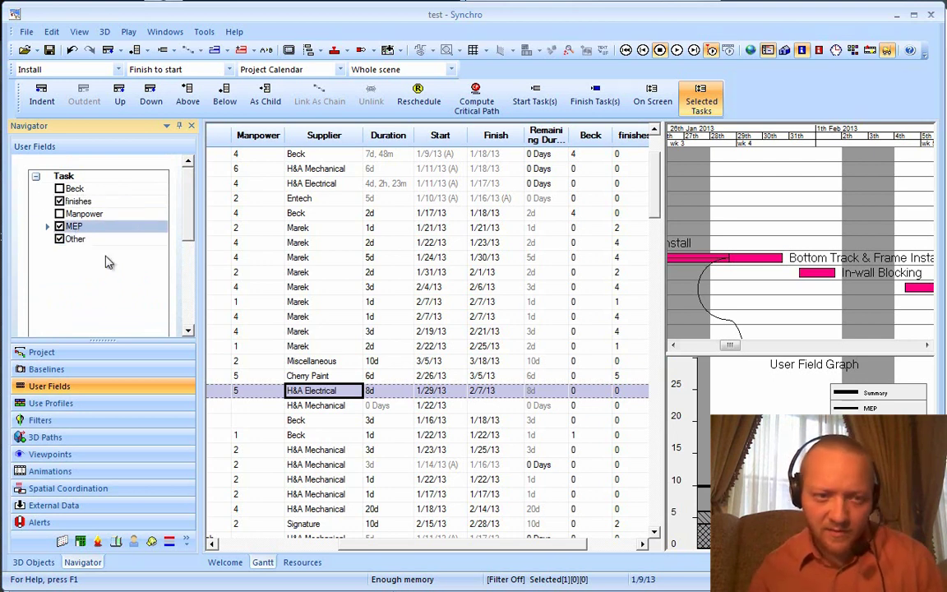
left_click(107, 261)
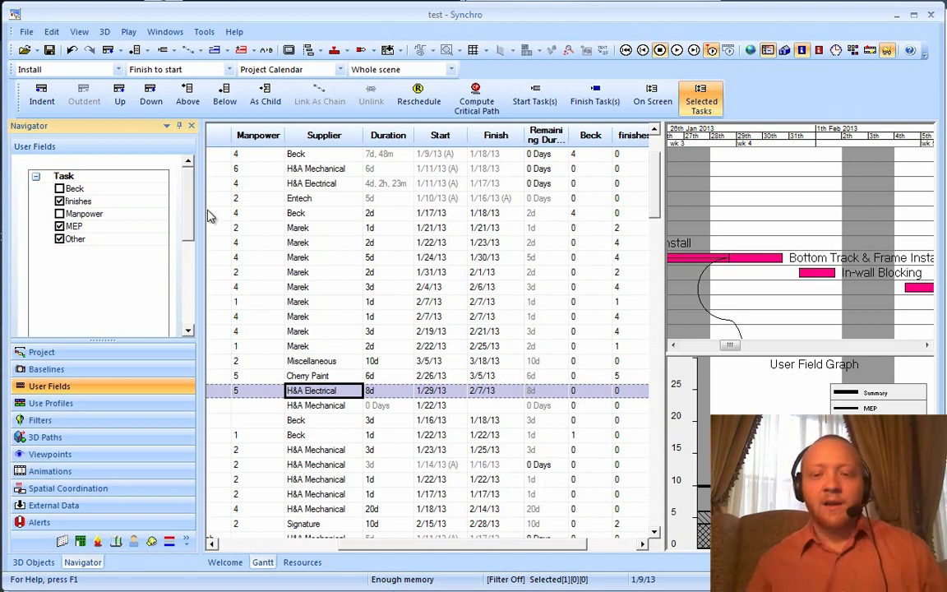
Add Beck to the graph and give its line a blue colour
left_click(60, 188)
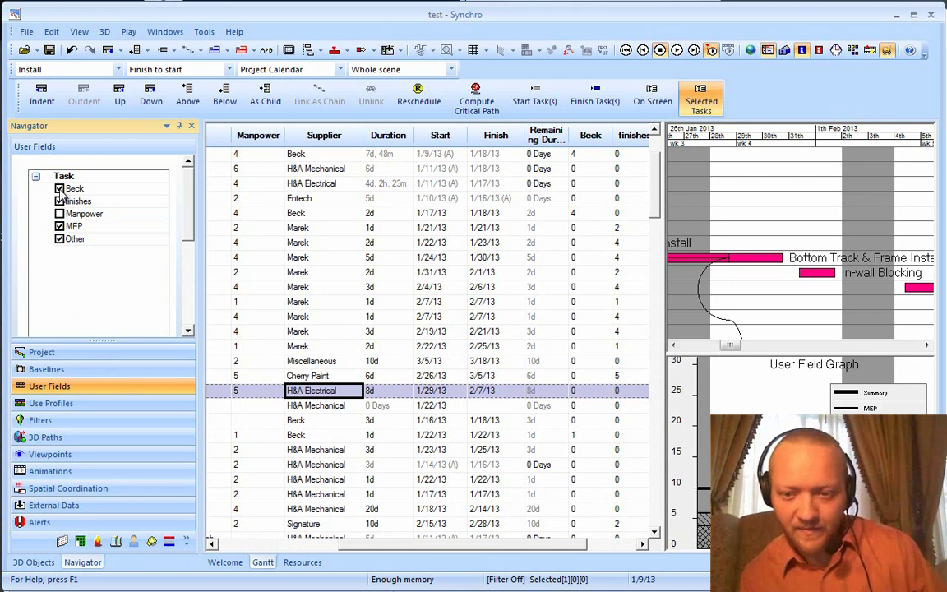
left_click(104, 191)
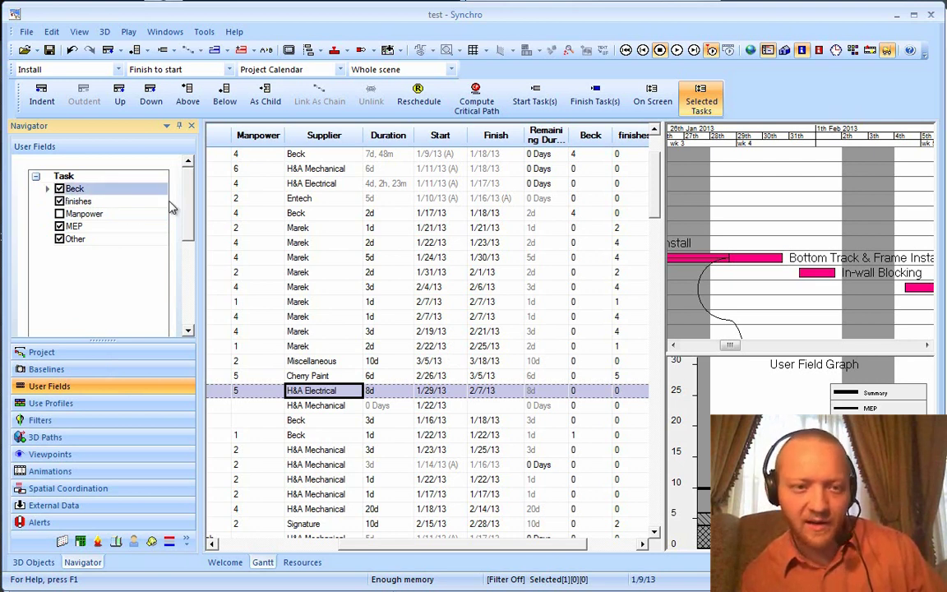
left_click_drag(186, 198, 188, 278)
left_click(145, 278)
left_click(400, 258)
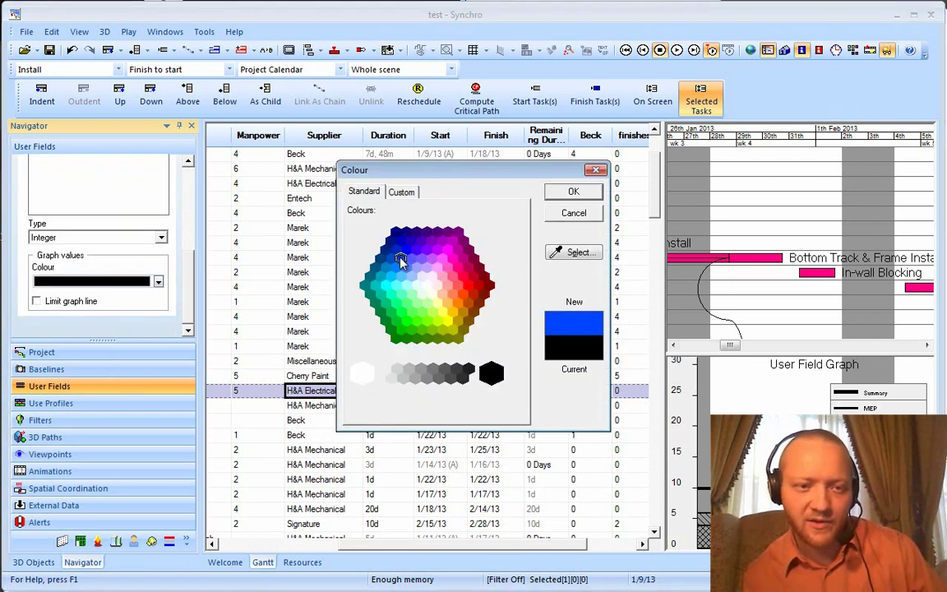
key("Return")
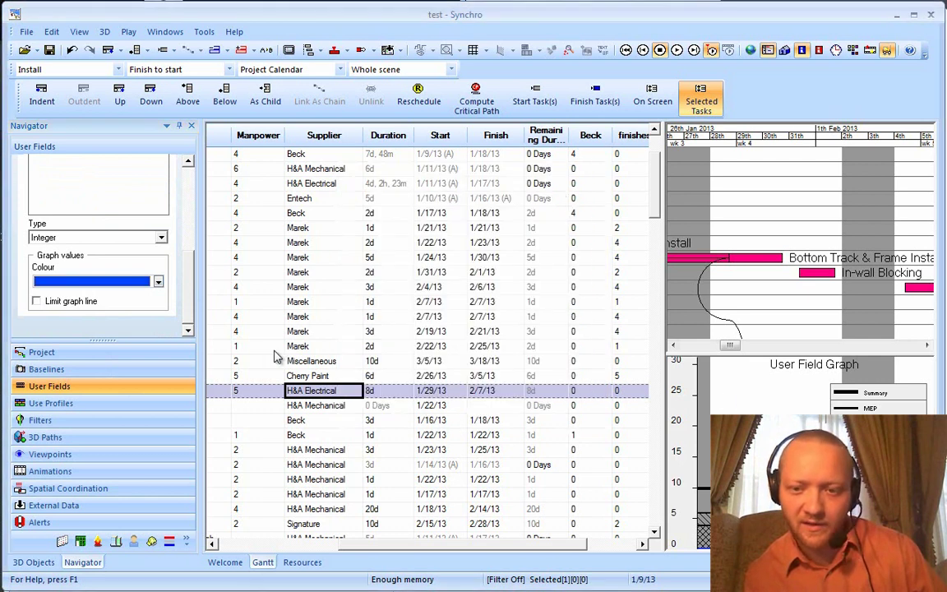
Set the finishes graph line colour to pink
scroll(182, 262, "up", 3)
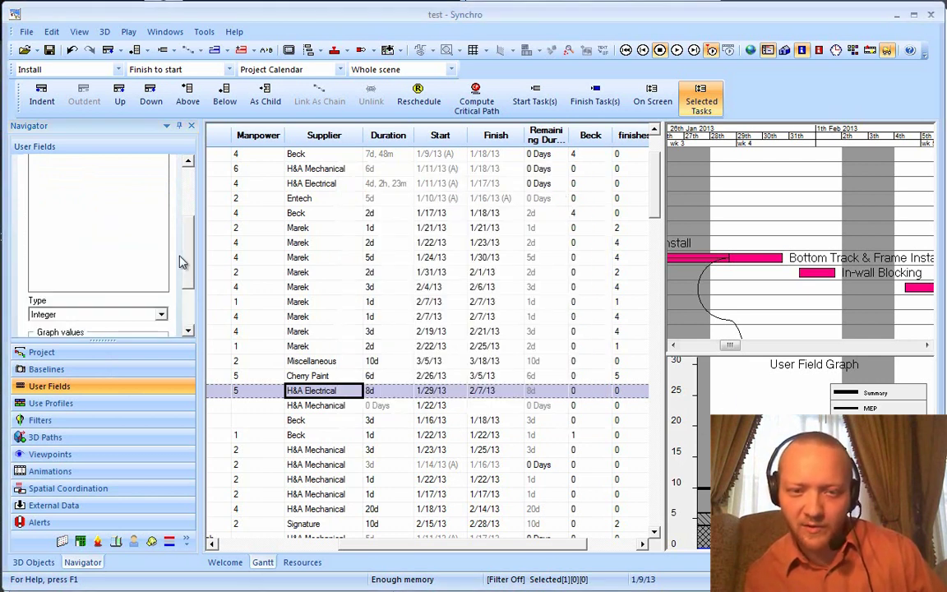
scroll(182, 262, "up", 3)
left_click(82, 198)
scroll(174, 220, "down", 3)
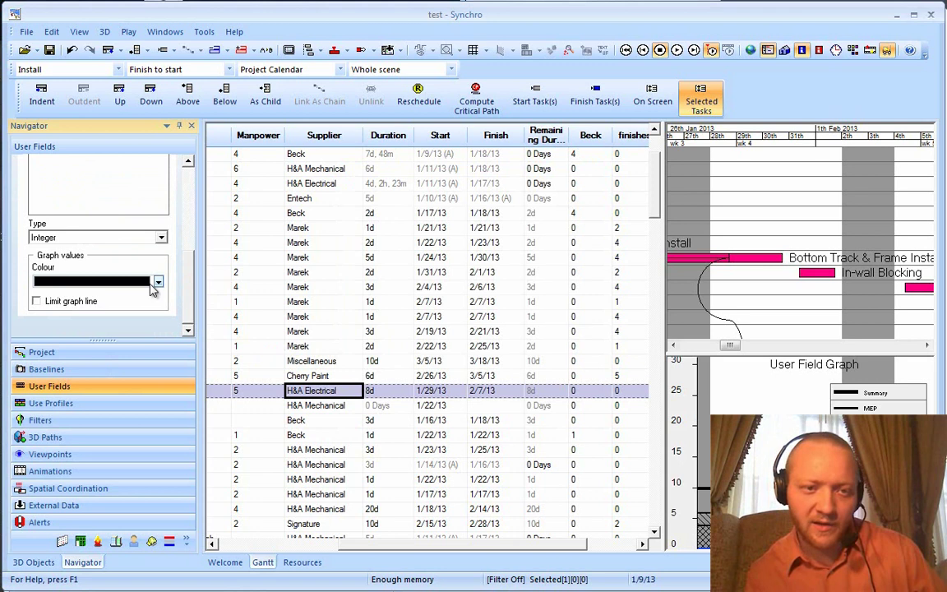
left_click(157, 282)
left_click(441, 258)
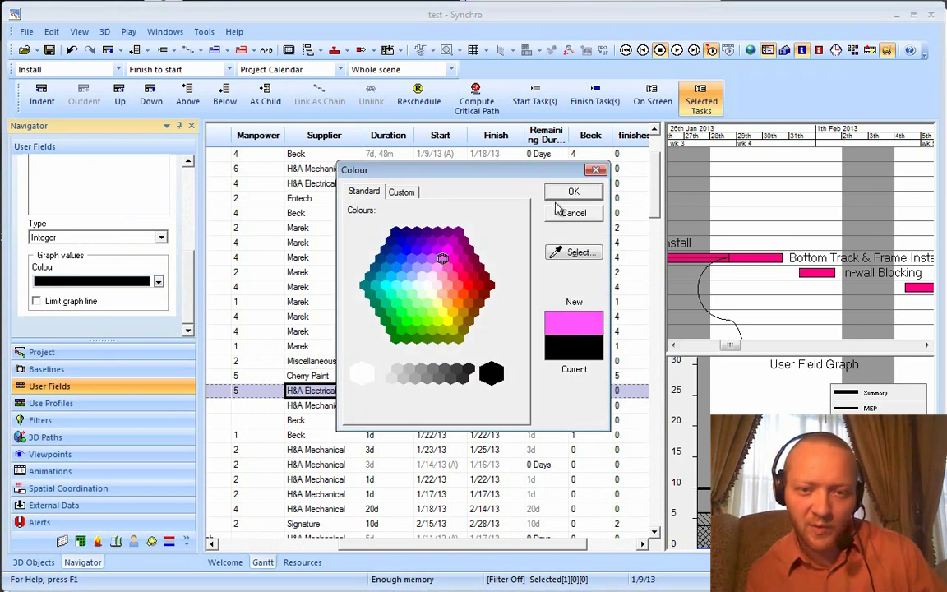
left_click(573, 191)
Set the MEP graph line colour to green
scroll(181, 268, "up", 3)
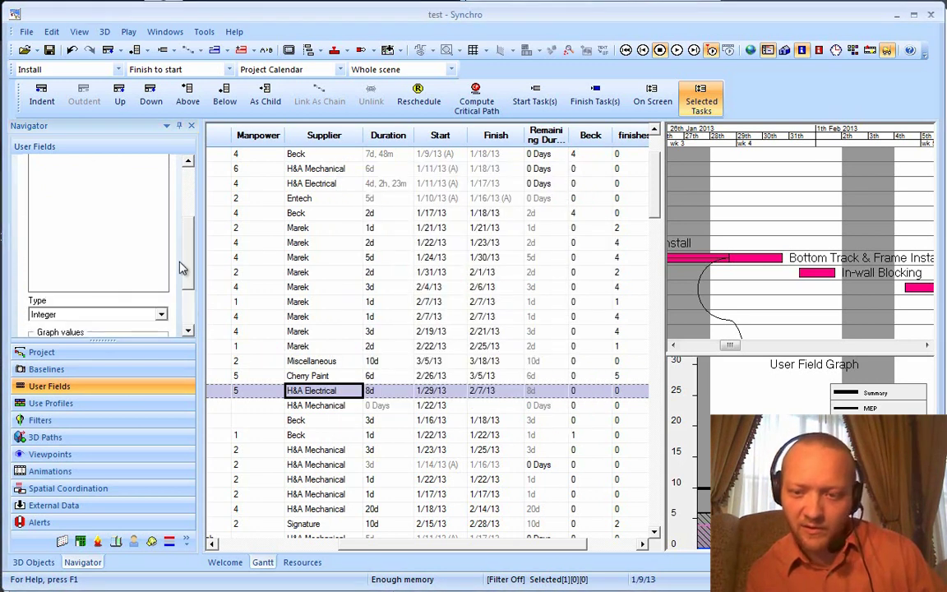
scroll(182, 268, "up", 3)
left_click(99, 203)
scroll(189, 321, "down", 3)
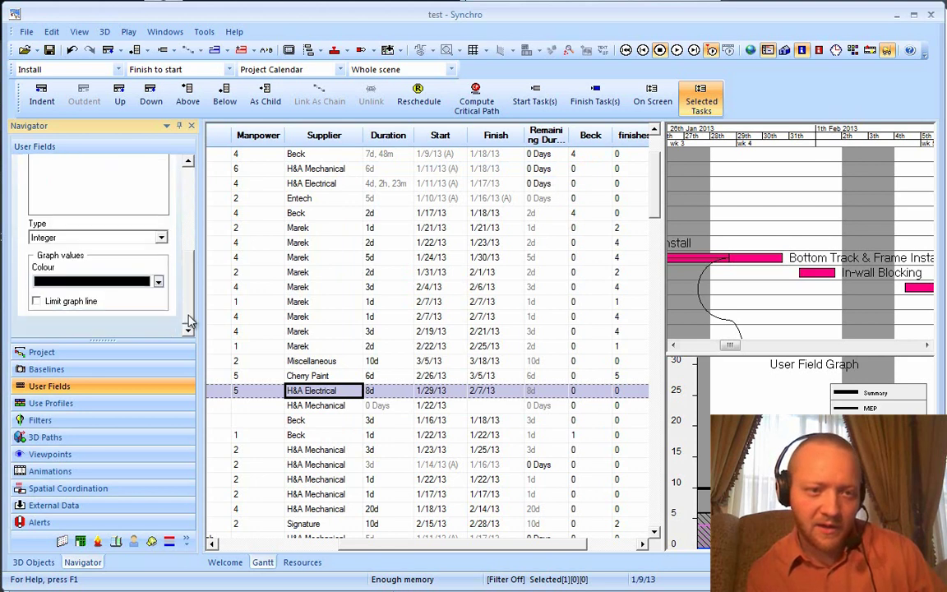
left_click(158, 282)
left_click(401, 322)
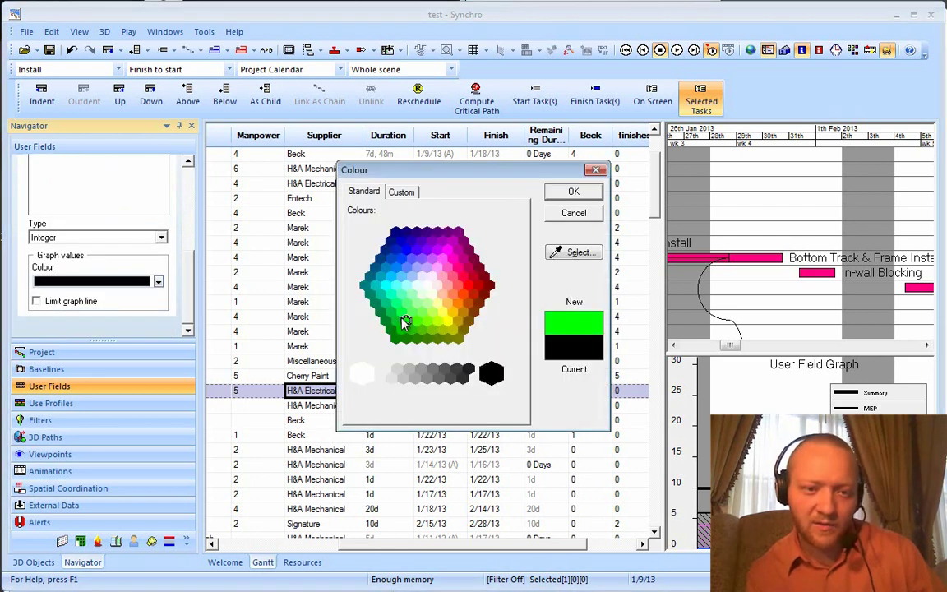
left_click(571, 193)
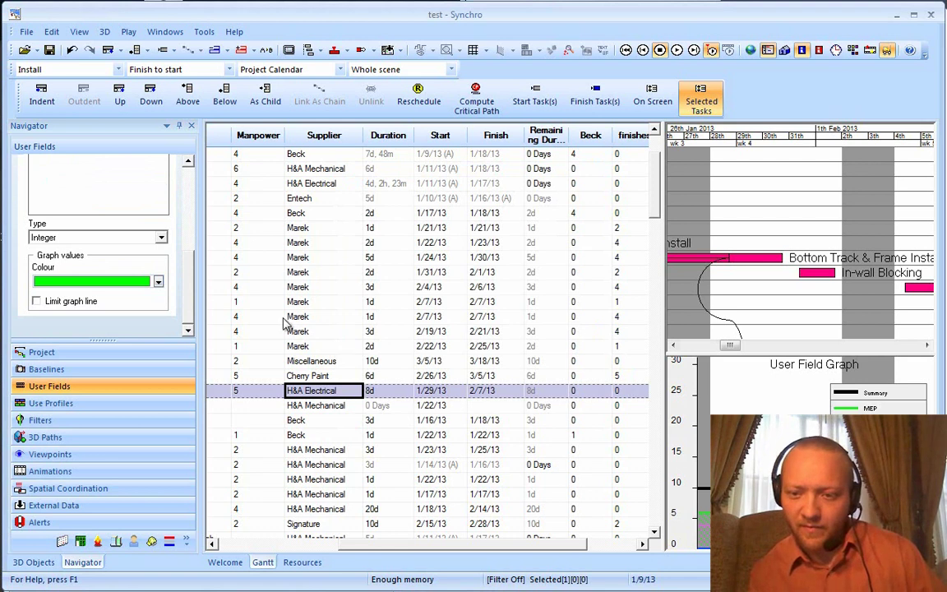
scroll(175, 284, "up", 5)
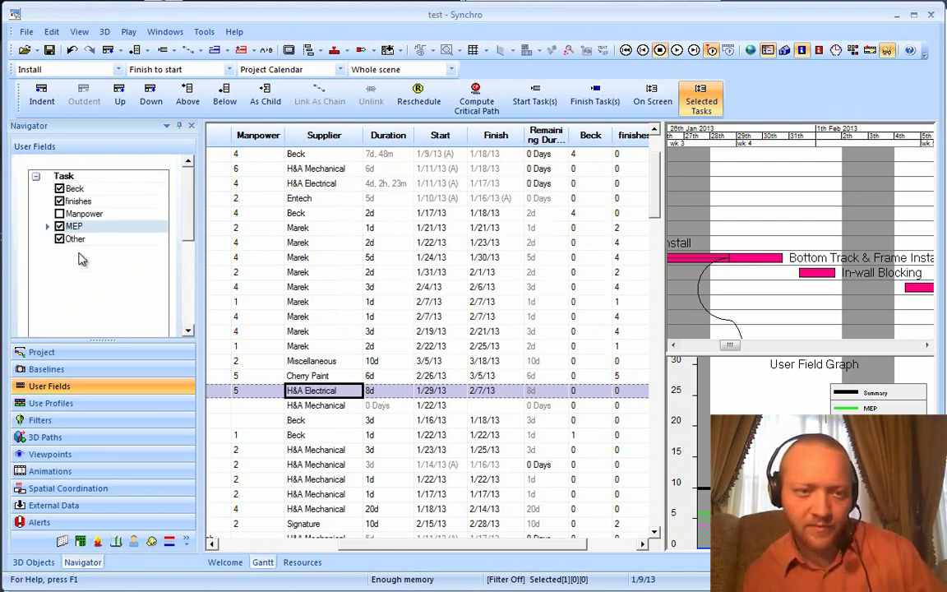